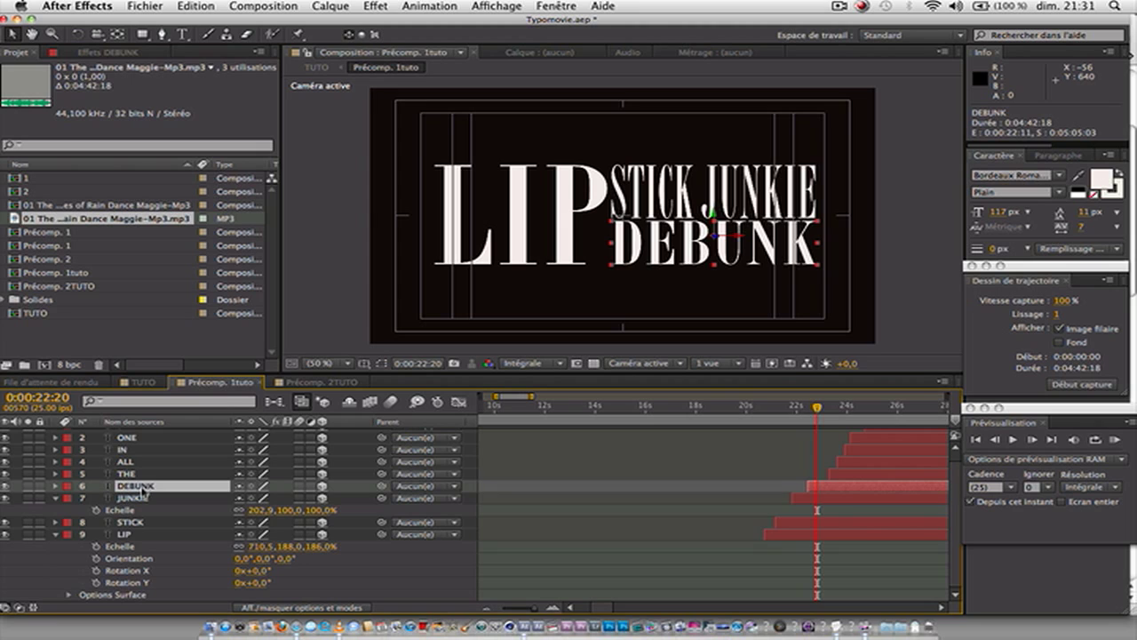
Shift the LIP, STICK, JUNKIE and DEBUNK layers up and slightly left together, and set the current time to 0:00:23:10
{"action": "left_click", "coordinate": [129, 535], "text": "shift"}
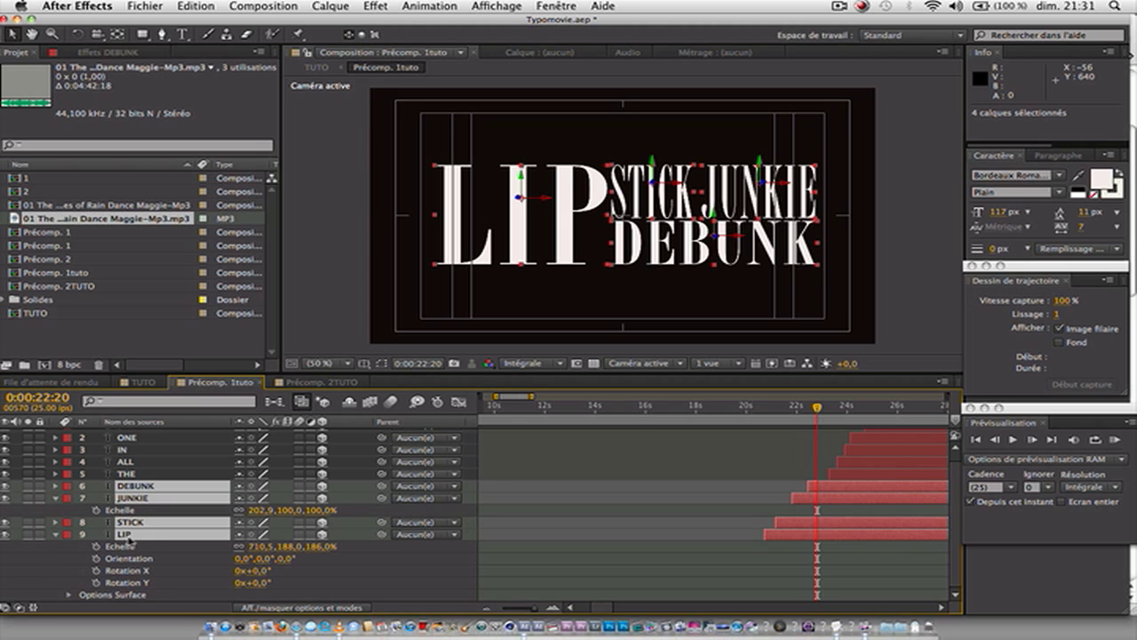
{"action": "left_click", "coordinate": [56, 487]}
{"action": "left_click", "coordinate": [56, 487]}
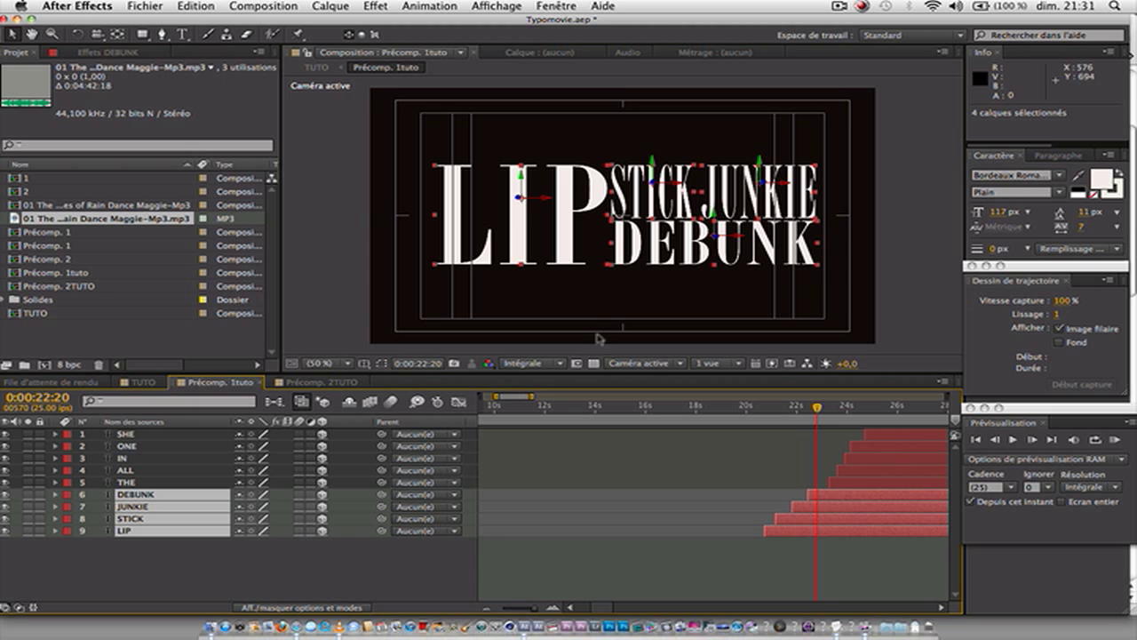
{"action": "left_click_drag", "start_coordinate": [530, 184], "coordinate": [530, 166]}
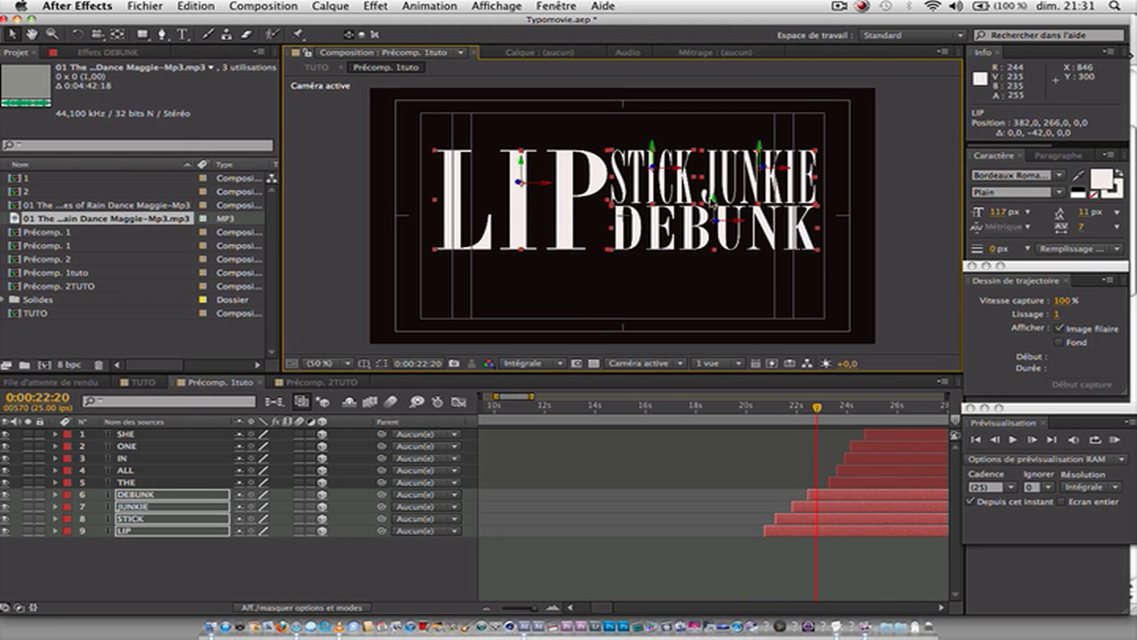
{"action": "left_click_drag", "start_coordinate": [743, 226], "coordinate": [733, 228]}
{"action": "left_click", "coordinate": [608, 283]}
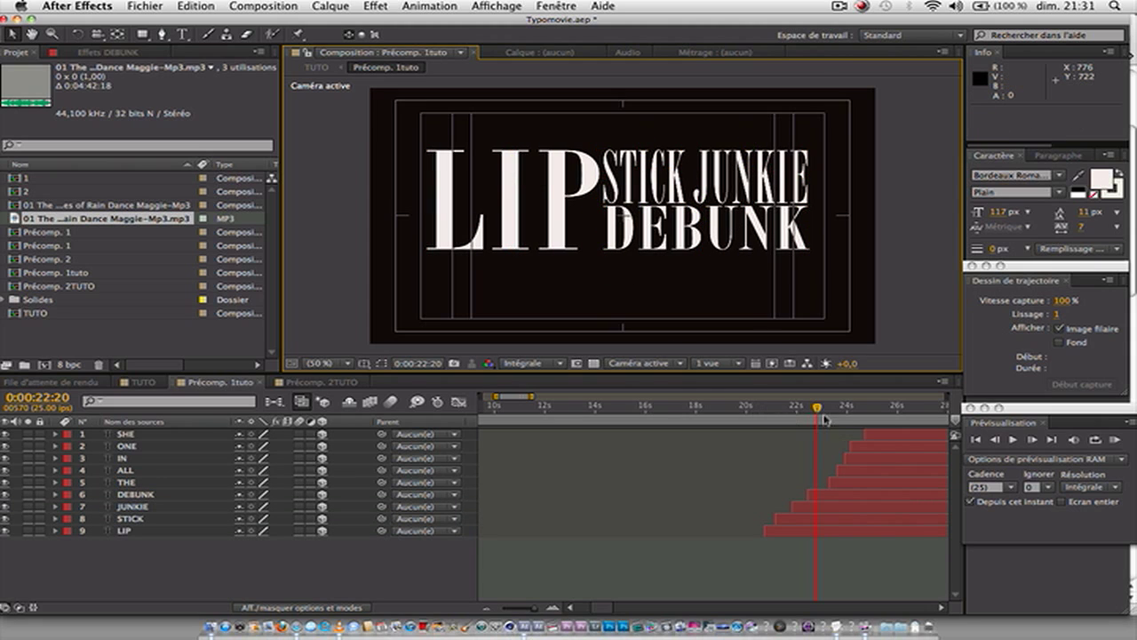
{"action": "left_click_drag", "start_coordinate": [818, 408], "coordinate": [833, 409]}
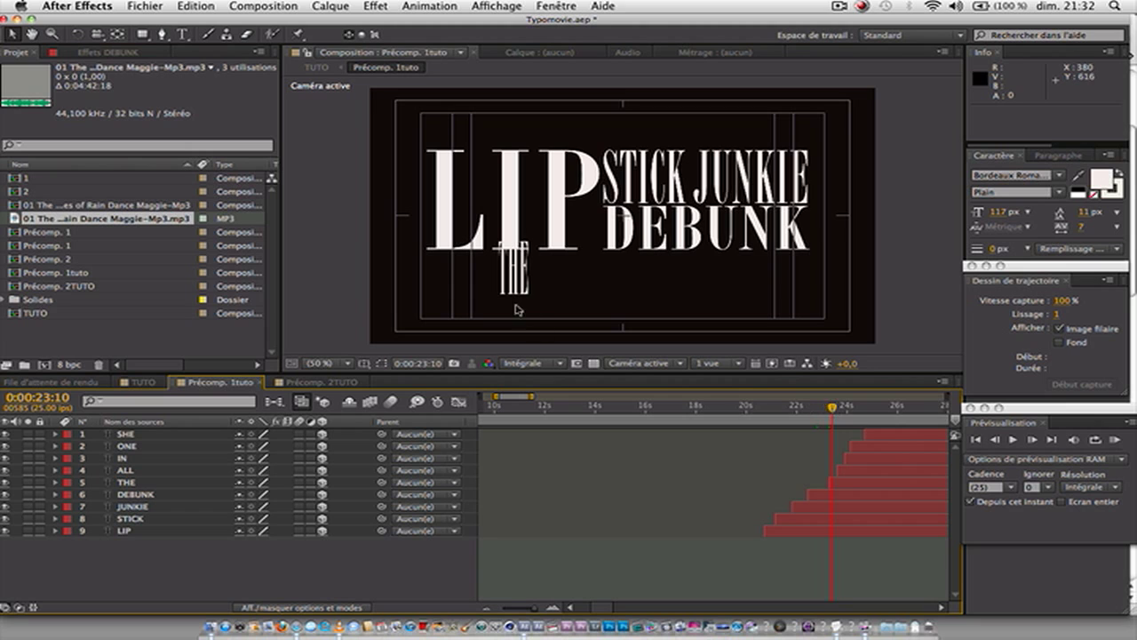
{"action": "double_click", "coordinate": [513, 267]}
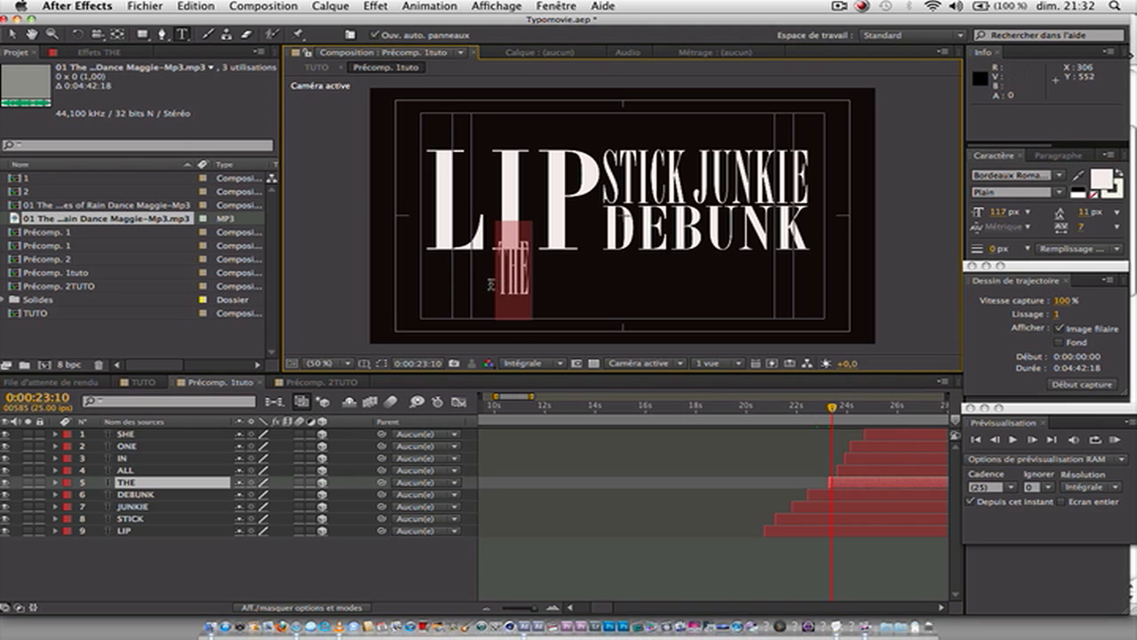
{"action": "left_click", "coordinate": [565, 285]}
{"action": "left_click", "coordinate": [332, 619]}
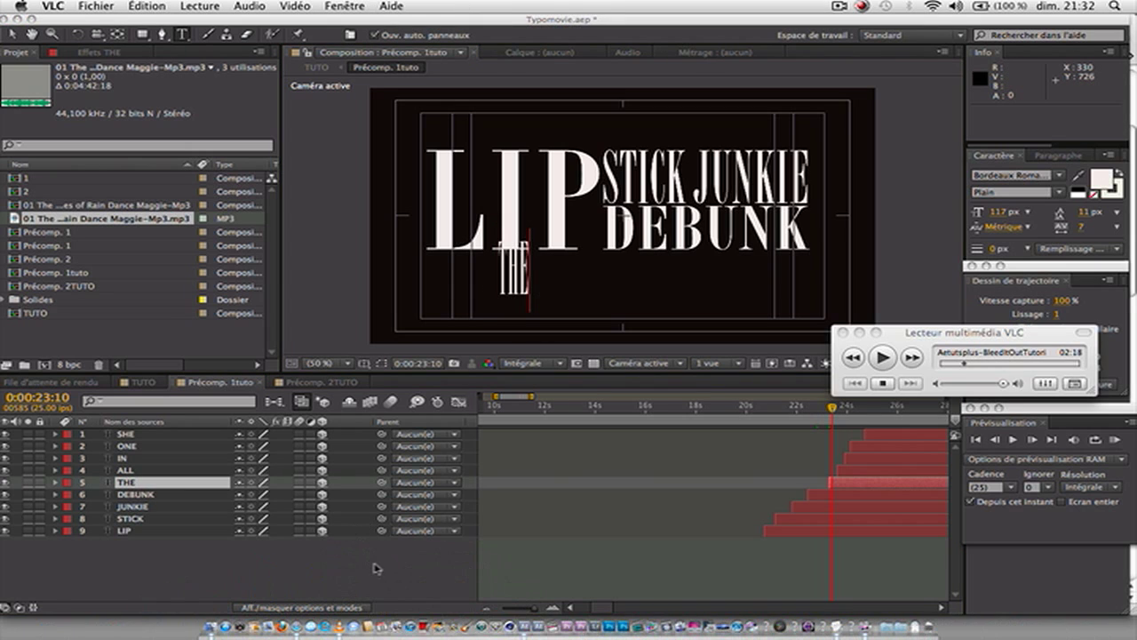
{"action": "left_click", "coordinate": [377, 569]}
{"action": "type", "text": "v"}
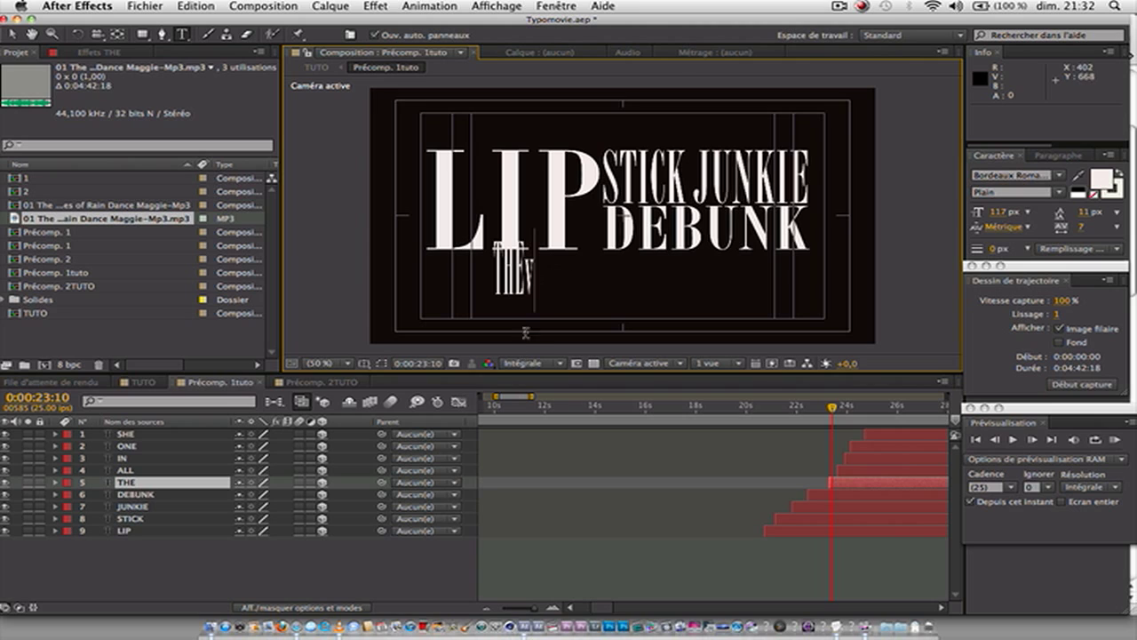
{"action": "key", "text": "BackSpace"}
{"action": "left_click", "coordinate": [410, 563]}
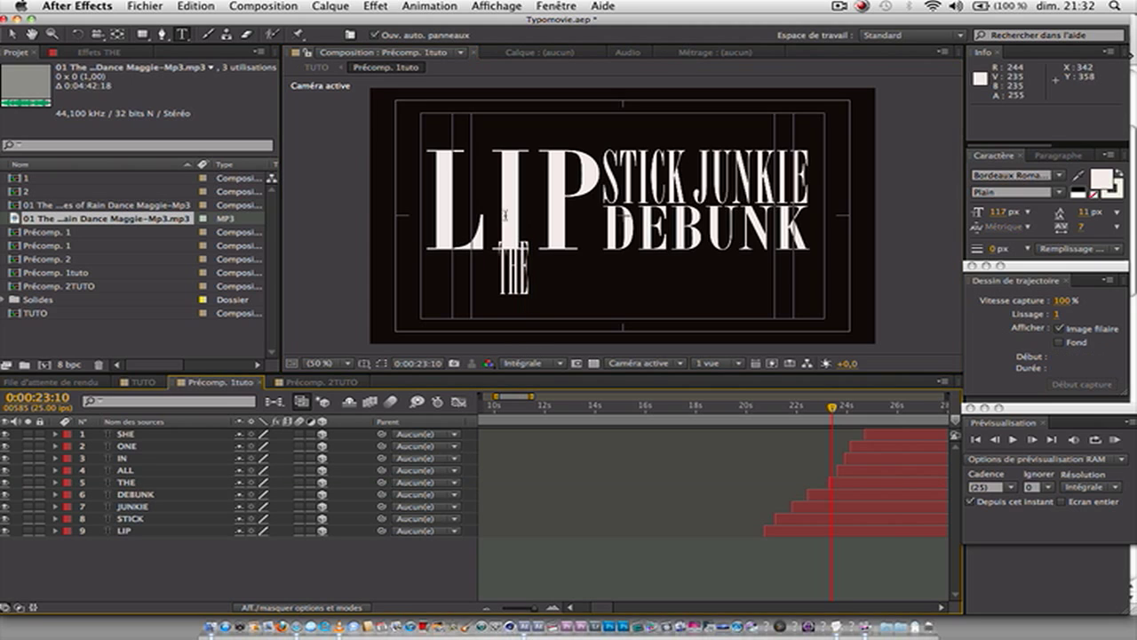
{"action": "key", "text": "v"}
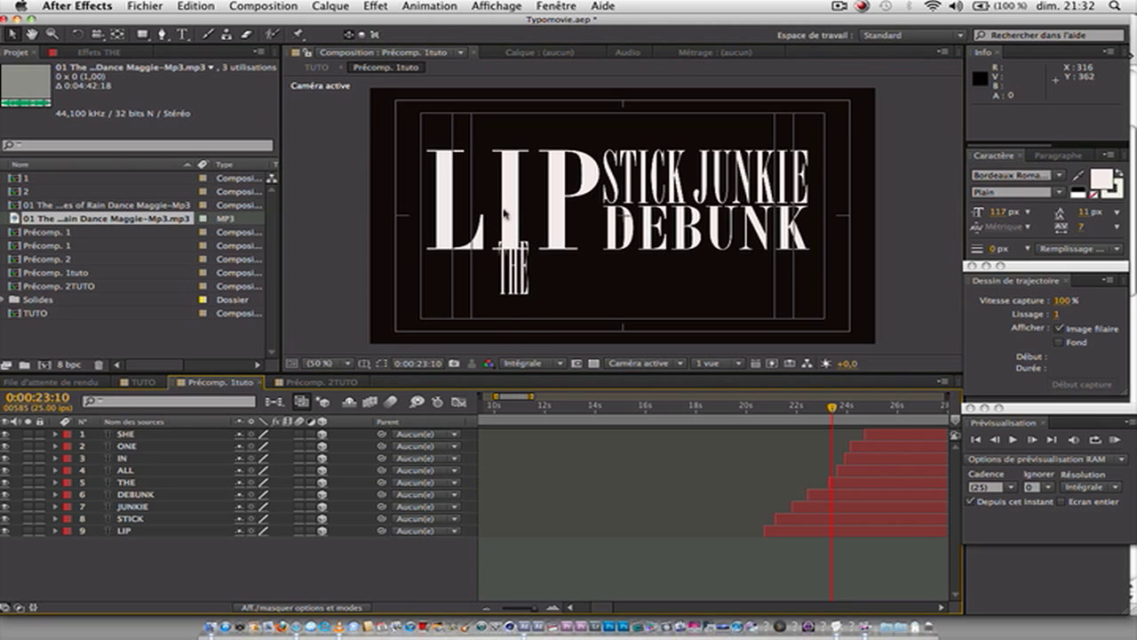
Place and widen THE directly below LIP, and at 0:00:23:16 fit ALL beside it on the same line
{"action": "left_click", "coordinate": [516, 282]}
{"action": "left_click_drag", "start_coordinate": [515, 283], "coordinate": [476, 278]}
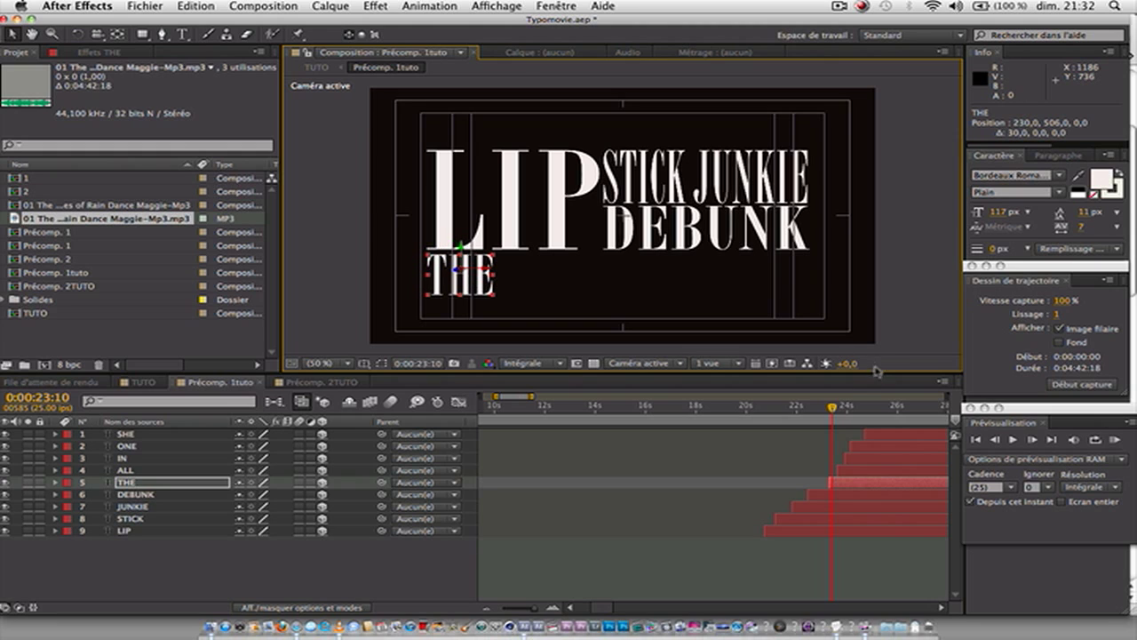
{"action": "left_click_drag", "start_coordinate": [834, 411], "coordinate": [840, 412]}
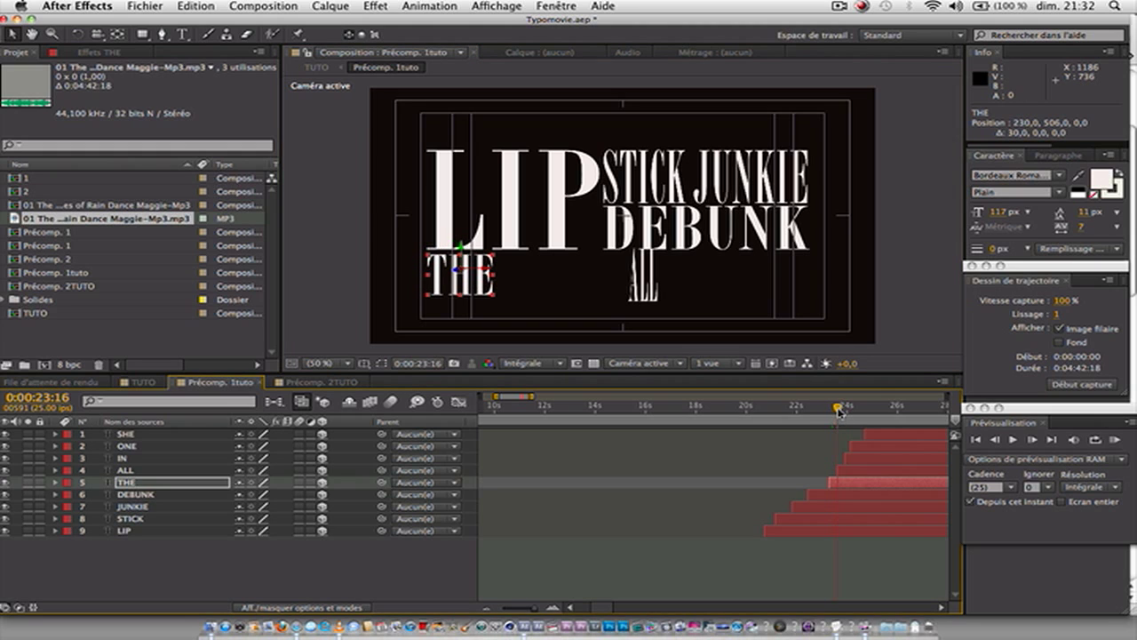
{"action": "left_click_drag", "start_coordinate": [648, 283], "coordinate": [541, 279]}
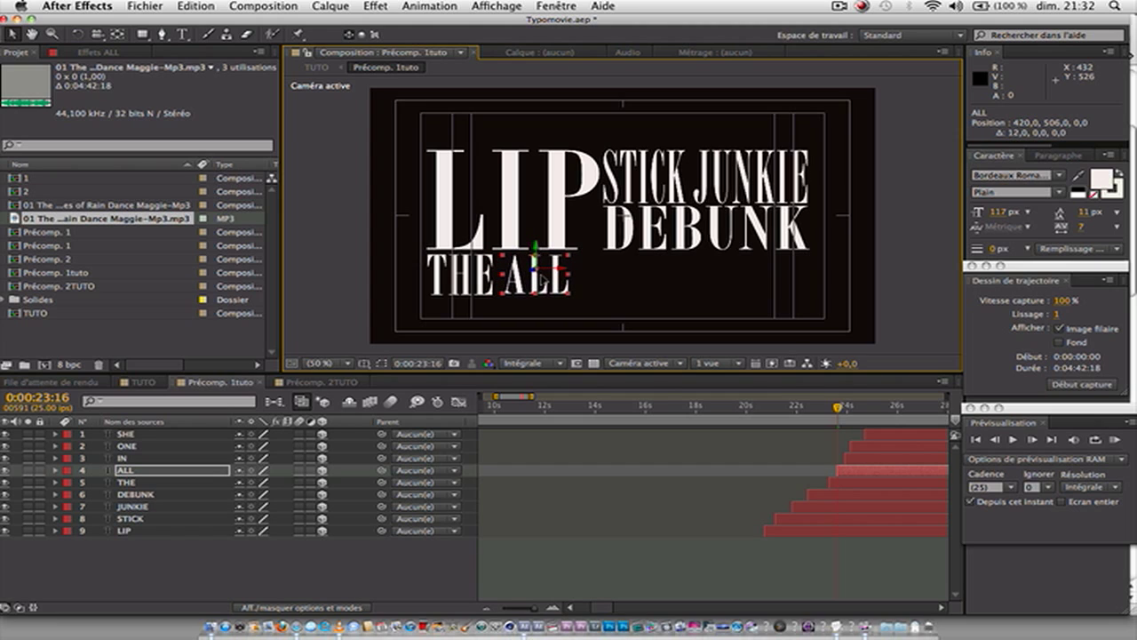
At 0:00:24:00, move IN after ALL on the lower line and stretch it to match the neighbouring words' height
{"action": "left_click", "coordinate": [180, 459]}
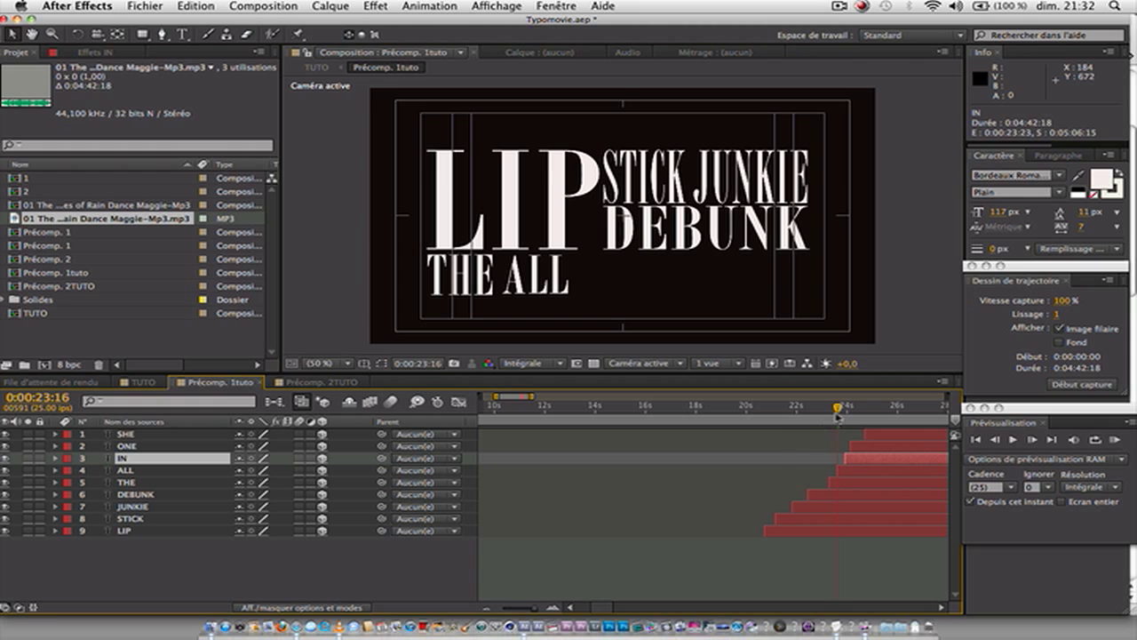
{"action": "left_click_drag", "start_coordinate": [838, 409], "coordinate": [847, 408]}
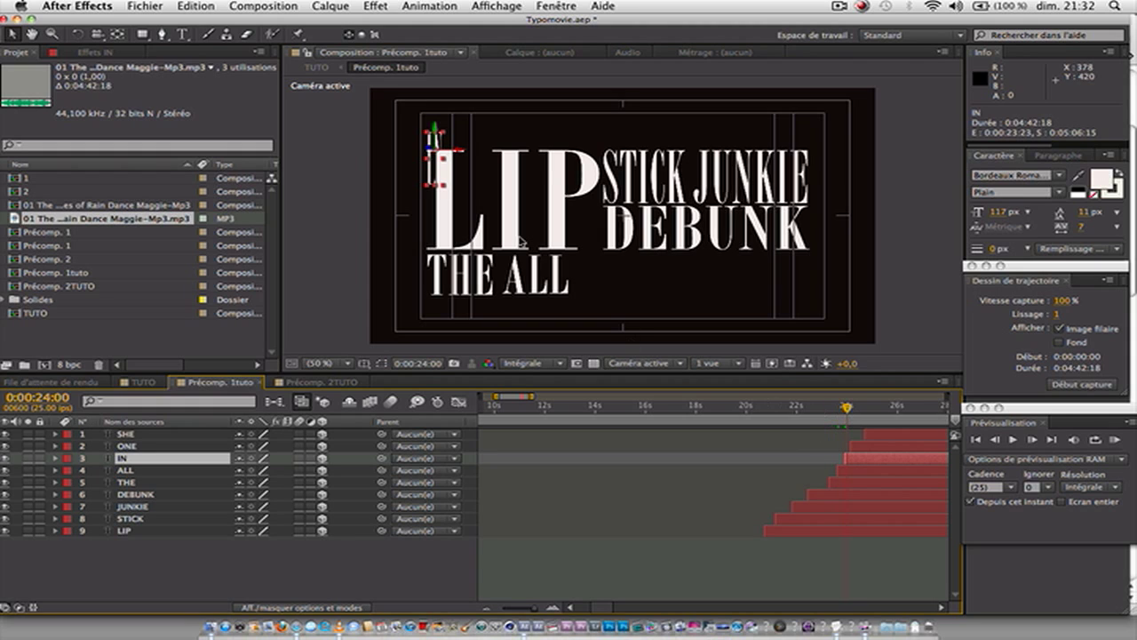
{"action": "left_click_drag", "start_coordinate": [438, 141], "coordinate": [613, 254]}
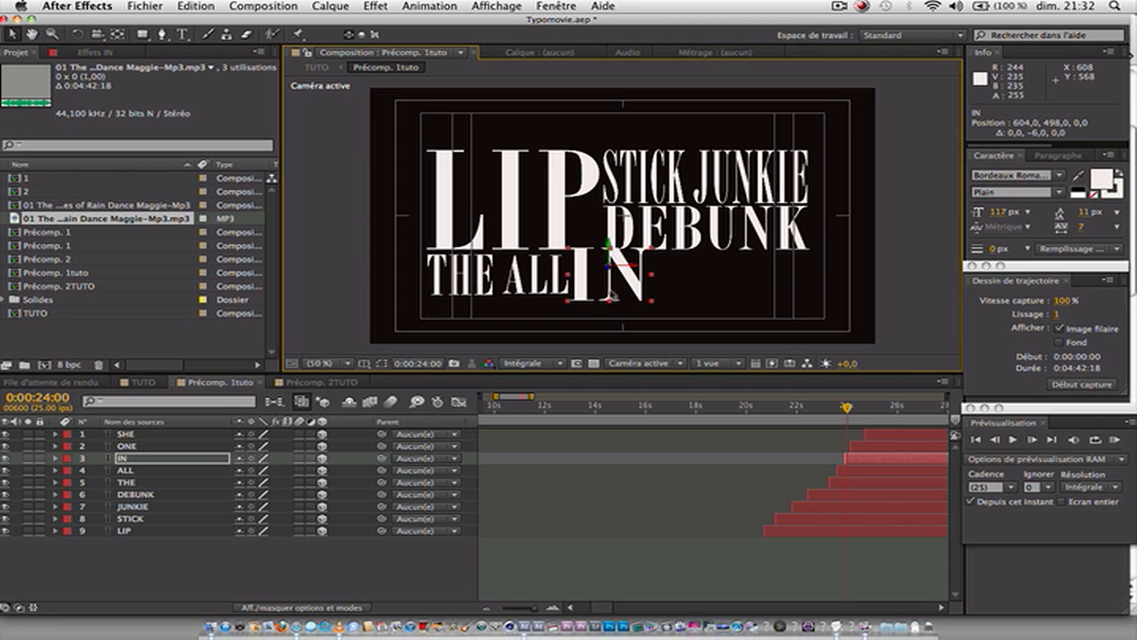
{"action": "left_click_drag", "start_coordinate": [612, 299], "coordinate": [633, 282]}
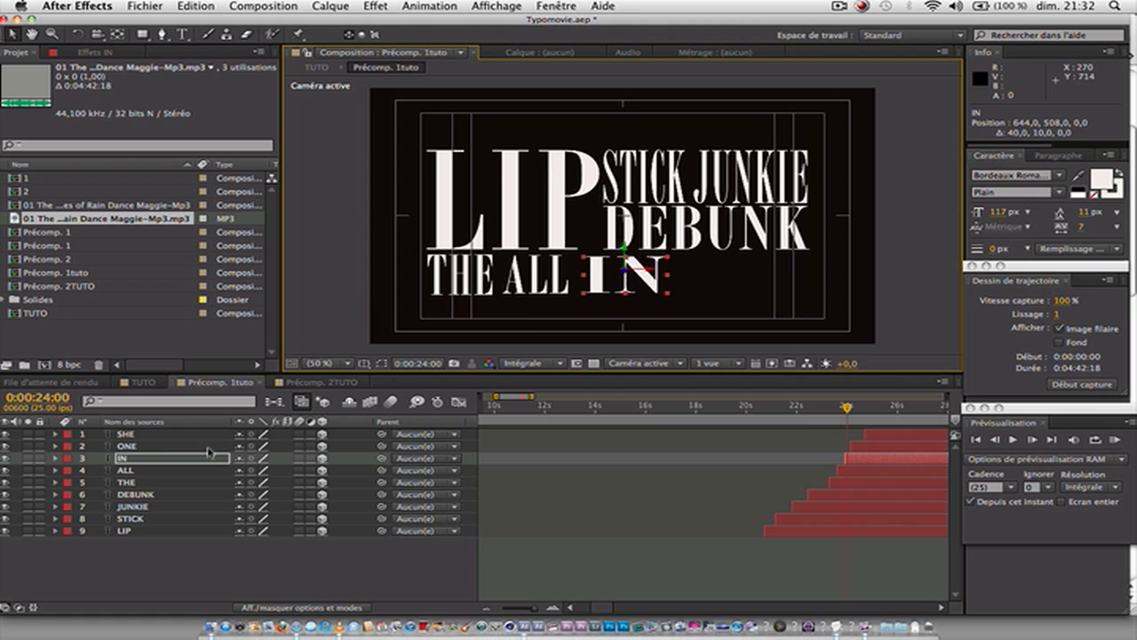
Shift all layers from ONE to LIP left and scale them down together, bringing ONE's scale to 44%
{"action": "left_click", "coordinate": [157, 446]}
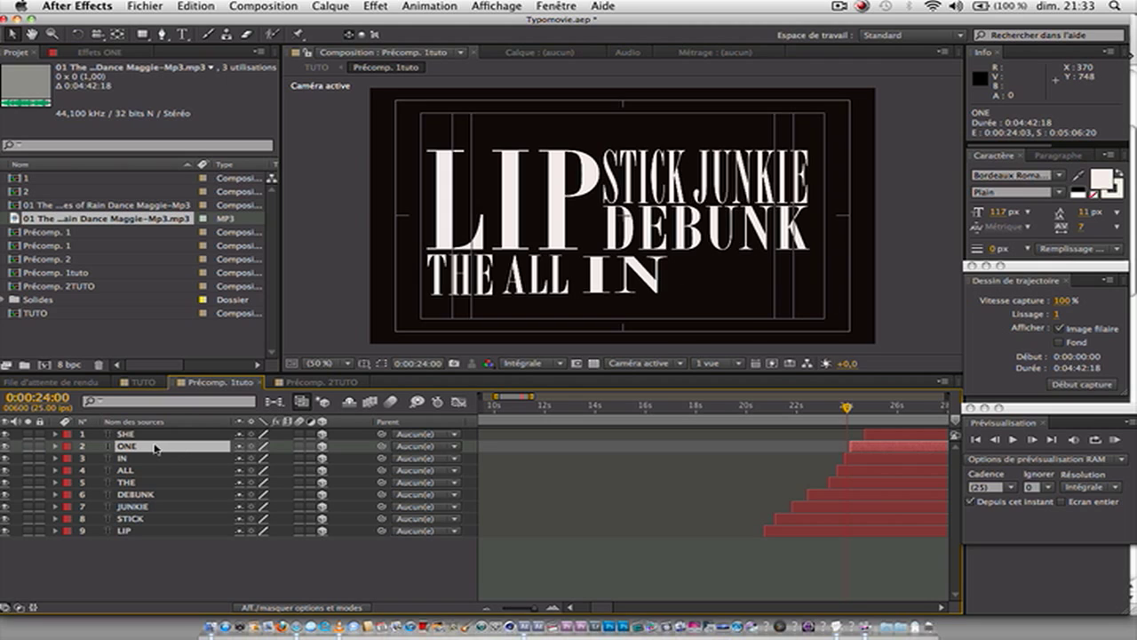
{"action": "left_click", "coordinate": [192, 433]}
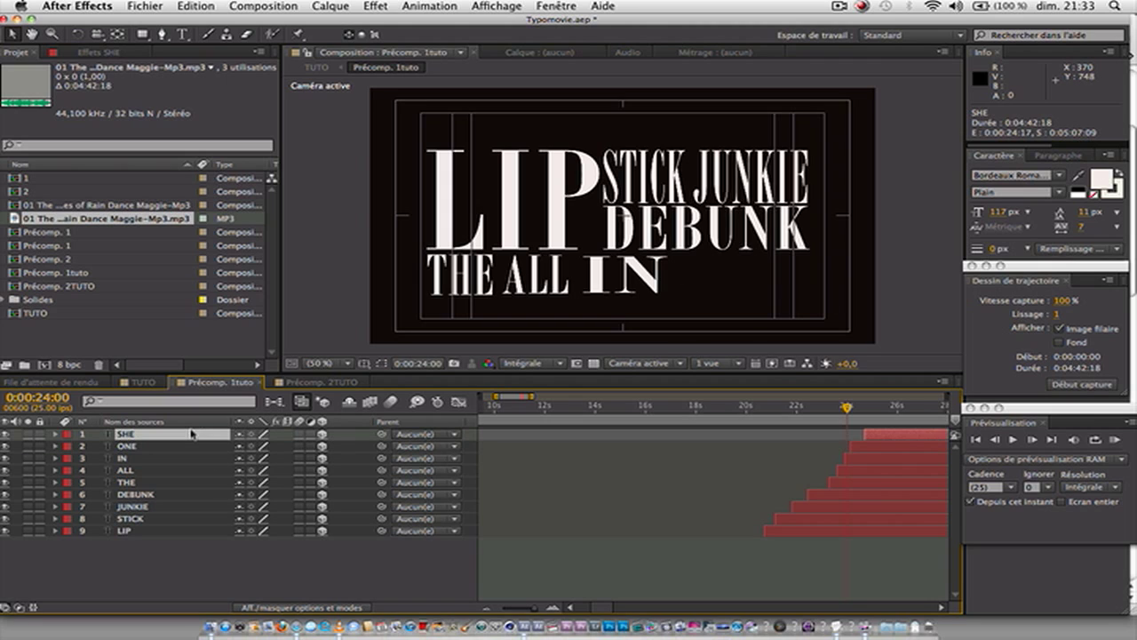
{"action": "left_click", "coordinate": [188, 446]}
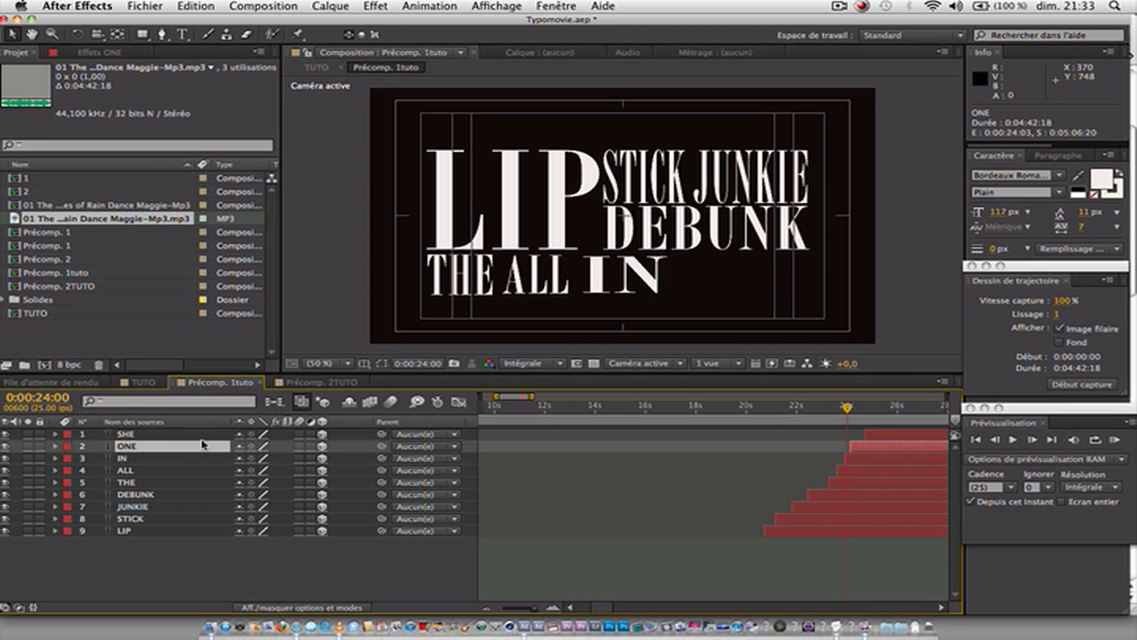
{"action": "left_click", "coordinate": [160, 533], "text": "shift"}
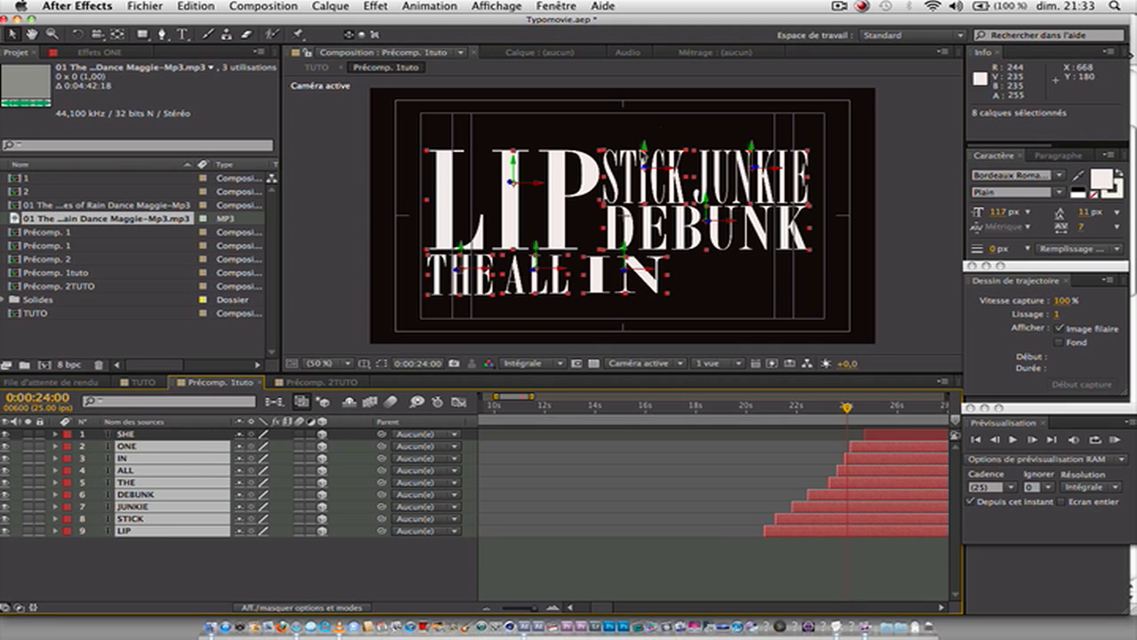
{"action": "key", "text": "s"}
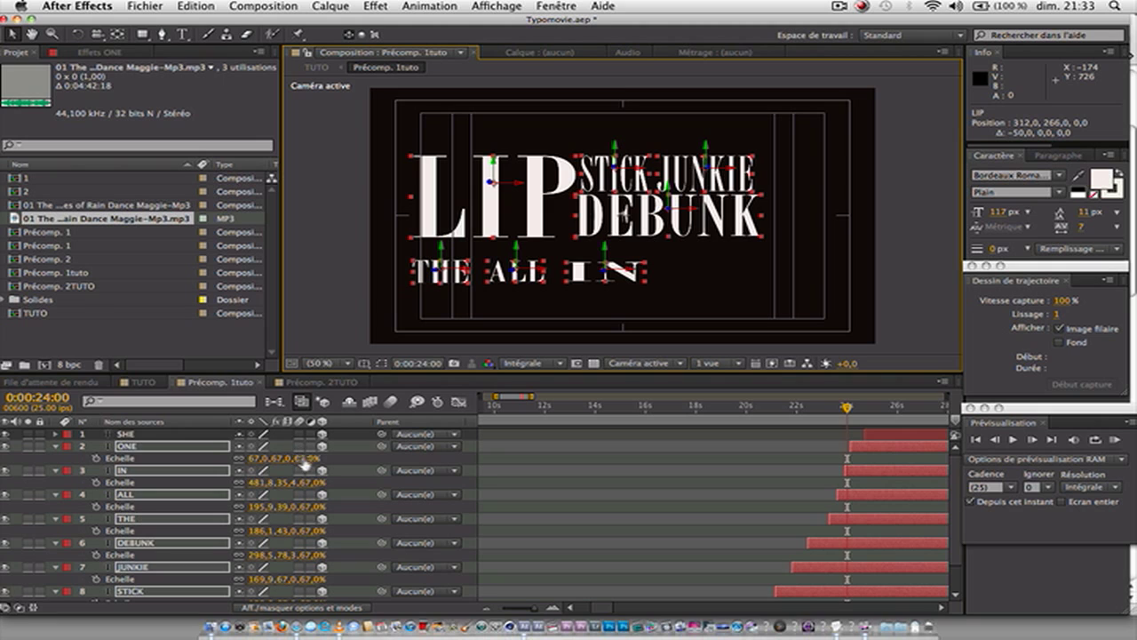
{"action": "left_click_drag", "start_coordinate": [304, 463], "coordinate": [283, 464]}
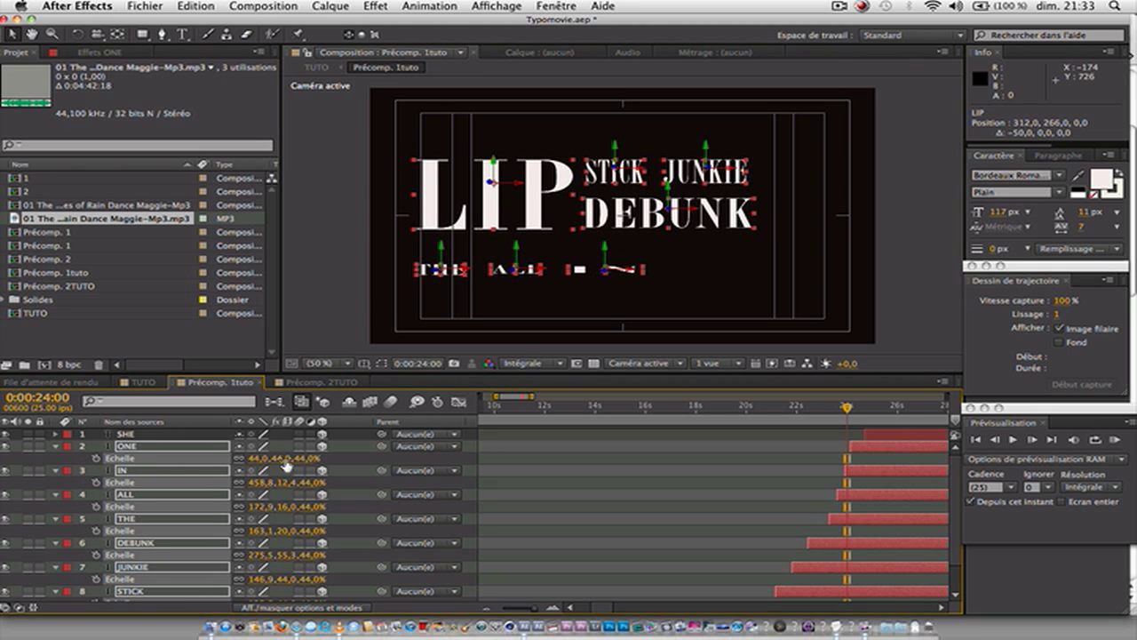
{"action": "left_click", "coordinate": [604, 301]}
Close up STICK against LIP and JUNKIE against STICK, and fit DEBUNK beneath them at a scale of about 245.3 by 65.2%
{"action": "left_click", "coordinate": [626, 176]}
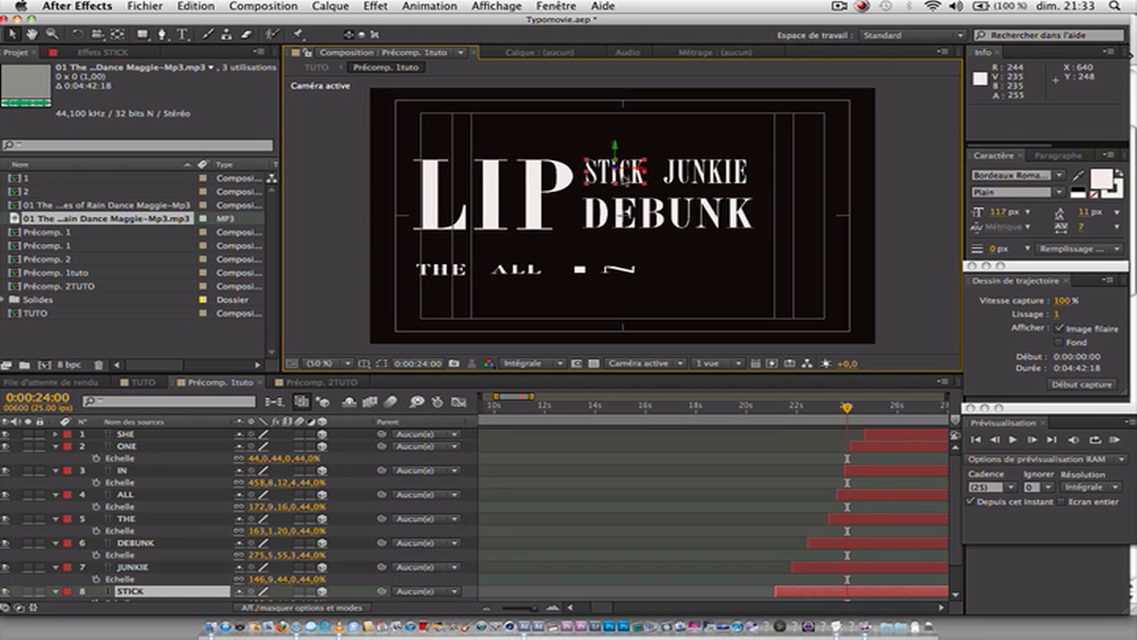
{"action": "left_click_drag", "start_coordinate": [626, 176], "coordinate": [613, 175]}
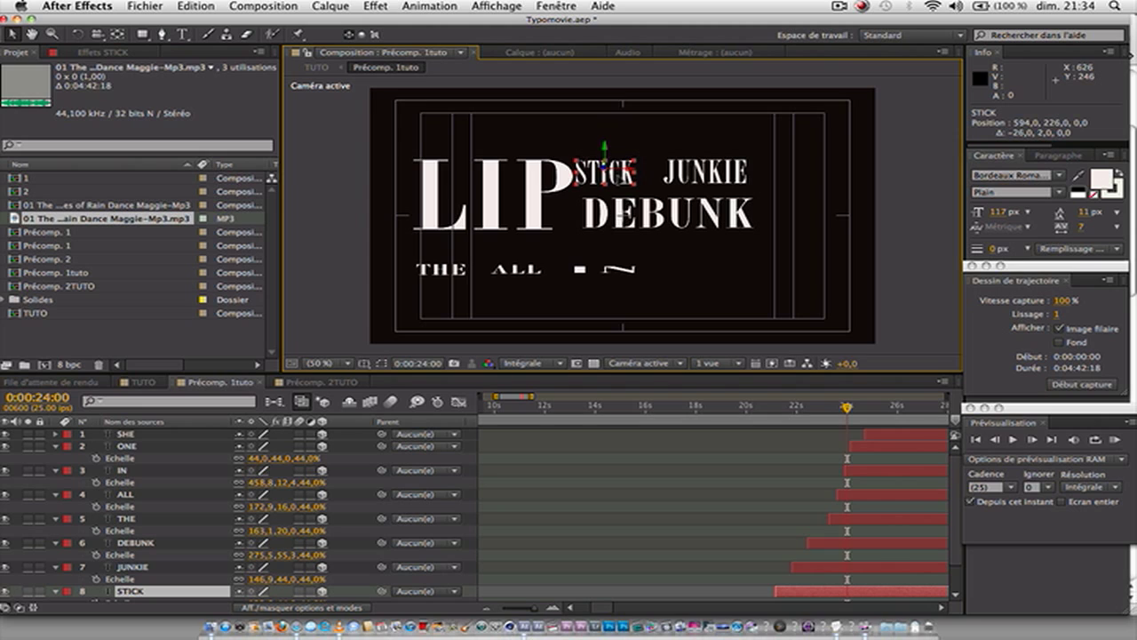
{"action": "left_click", "coordinate": [702, 178]}
{"action": "left_click_drag", "start_coordinate": [702, 178], "coordinate": [662, 221]}
{"action": "left_click", "coordinate": [684, 208]}
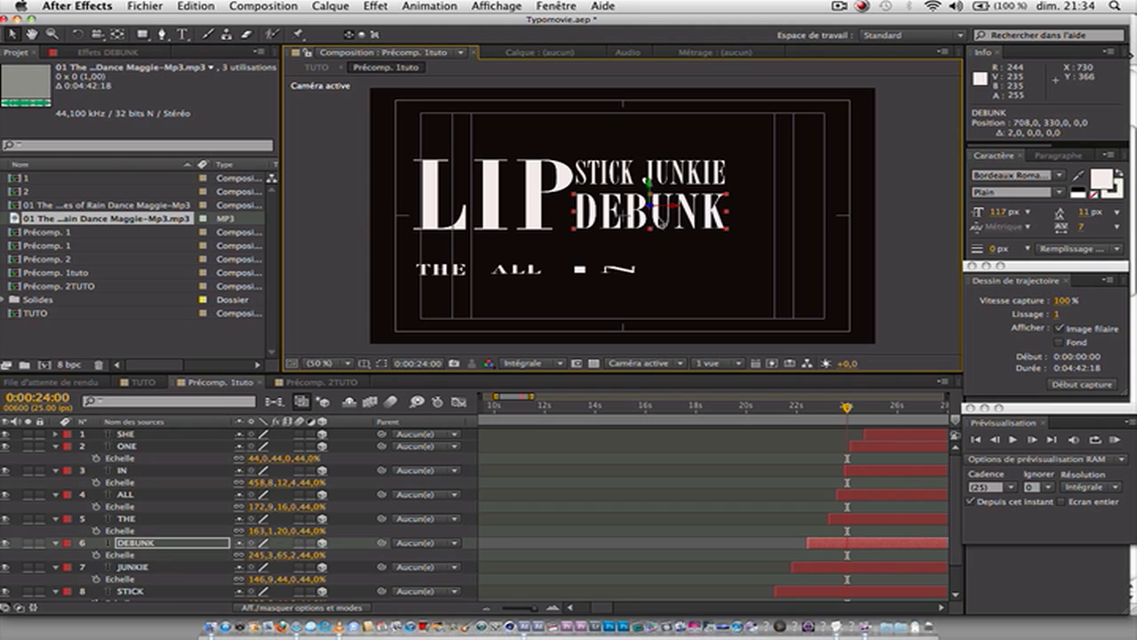
Nudge JUNKIE slightly left and down to position 792, 228 so it lines up with STICK above DEBUNK
{"action": "left_click", "coordinate": [615, 176]}
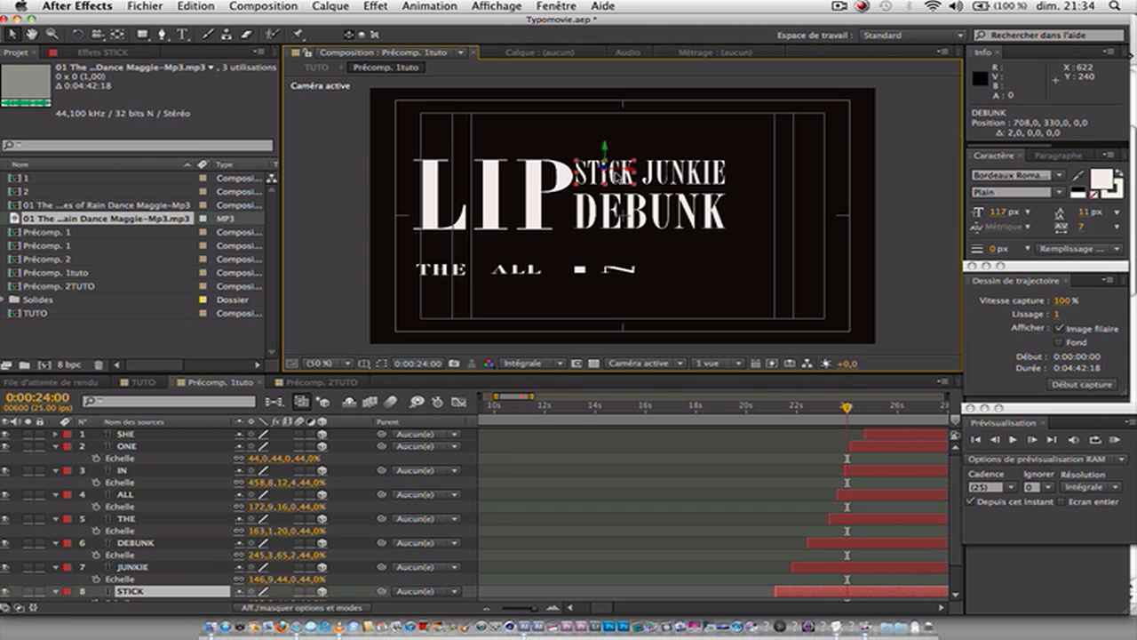
{"action": "left_click_drag", "start_coordinate": [615, 175], "coordinate": [676, 178]}
{"action": "left_click", "coordinate": [682, 176]}
{"action": "left_click", "coordinate": [599, 252]}
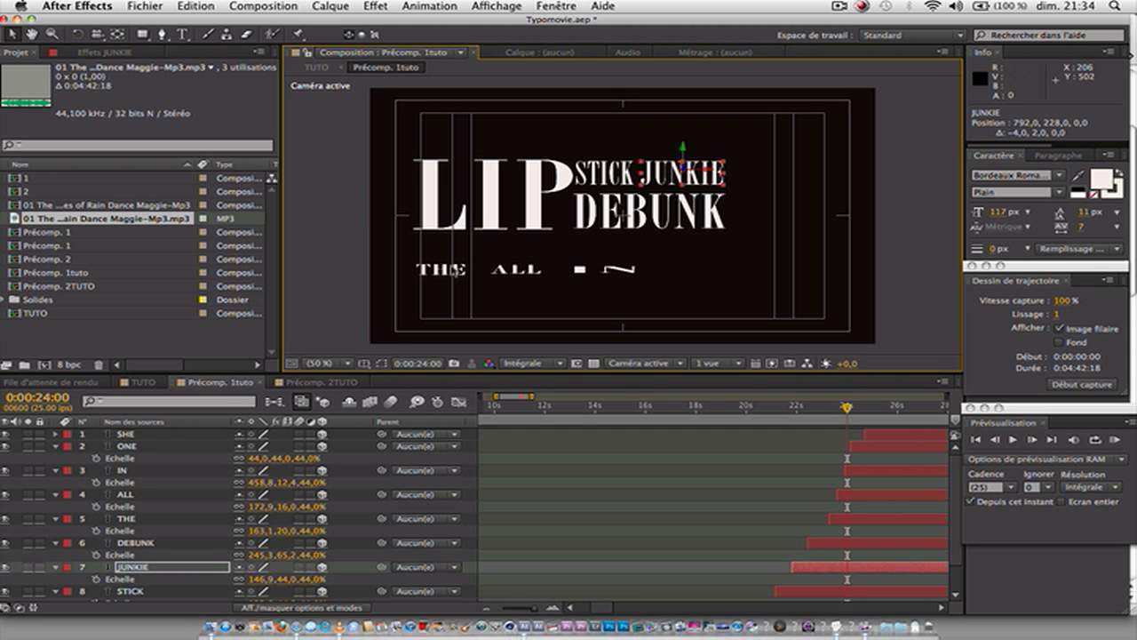
Move the reduced THE and ALL words up onto one line directly beneath LIP
{"action": "left_click", "coordinate": [449, 271]}
{"action": "left_click_drag", "start_coordinate": [448, 271], "coordinate": [453, 240]}
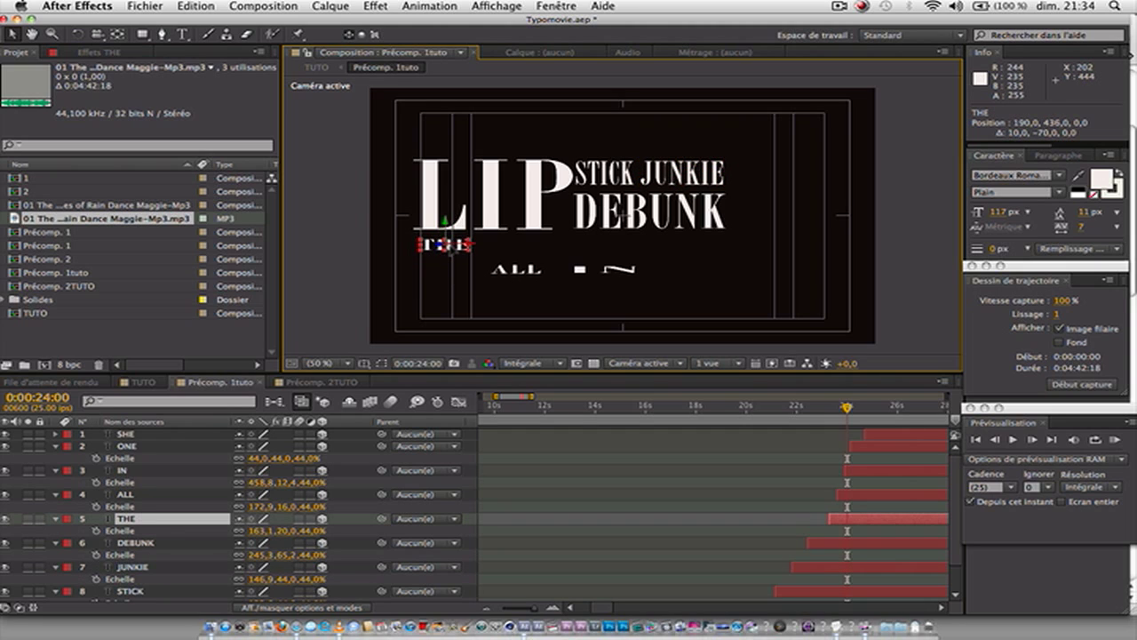
{"action": "left_click", "coordinate": [512, 271]}
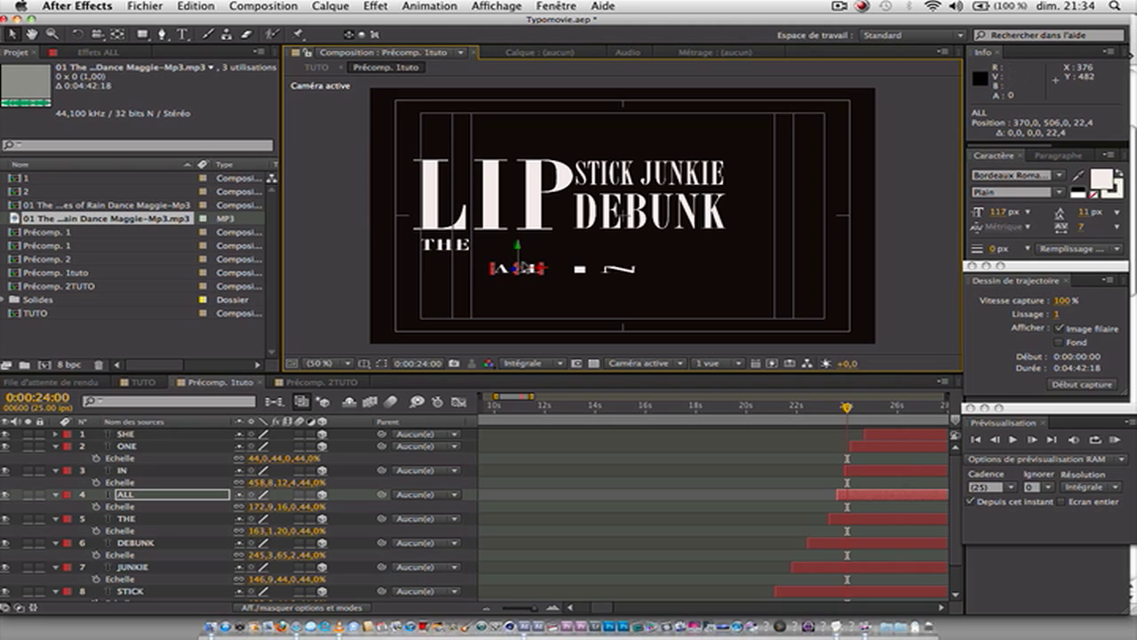
{"action": "left_click_drag", "start_coordinate": [529, 267], "coordinate": [522, 237]}
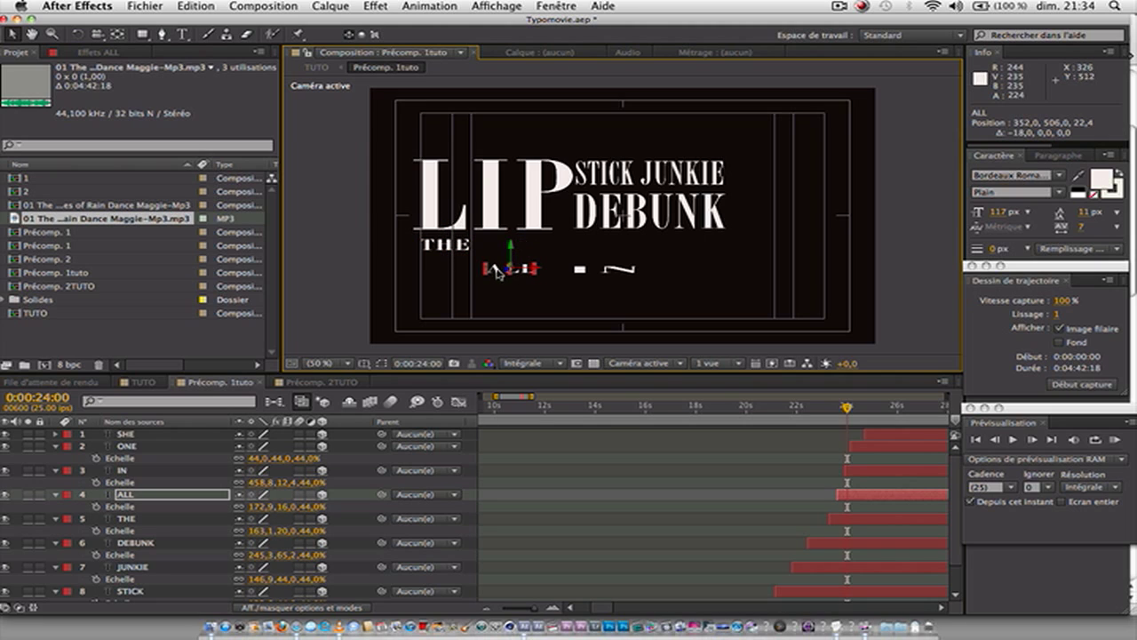
{"action": "left_click_drag", "start_coordinate": [501, 276], "coordinate": [496, 251]}
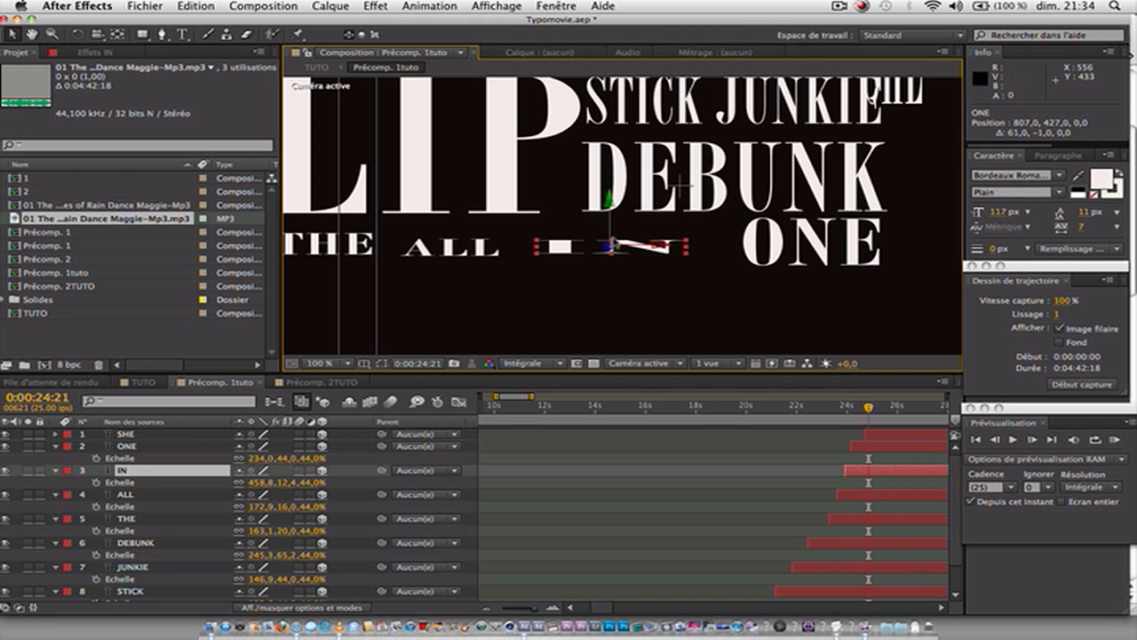
Enlarge IN to about 458.8 by 35.2% and ALL to about 209.8 by 32.2%, aligning both with ONE on the lower line
{"action": "left_click_drag", "start_coordinate": [611, 241], "coordinate": [660, 239]}
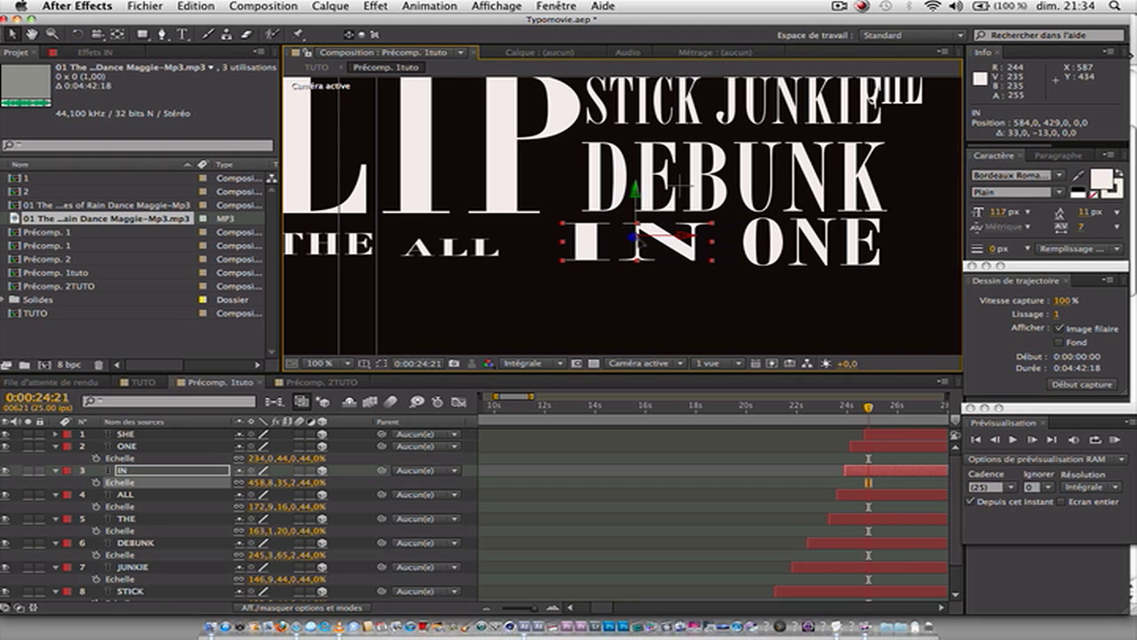
{"action": "left_click", "coordinate": [463, 255]}
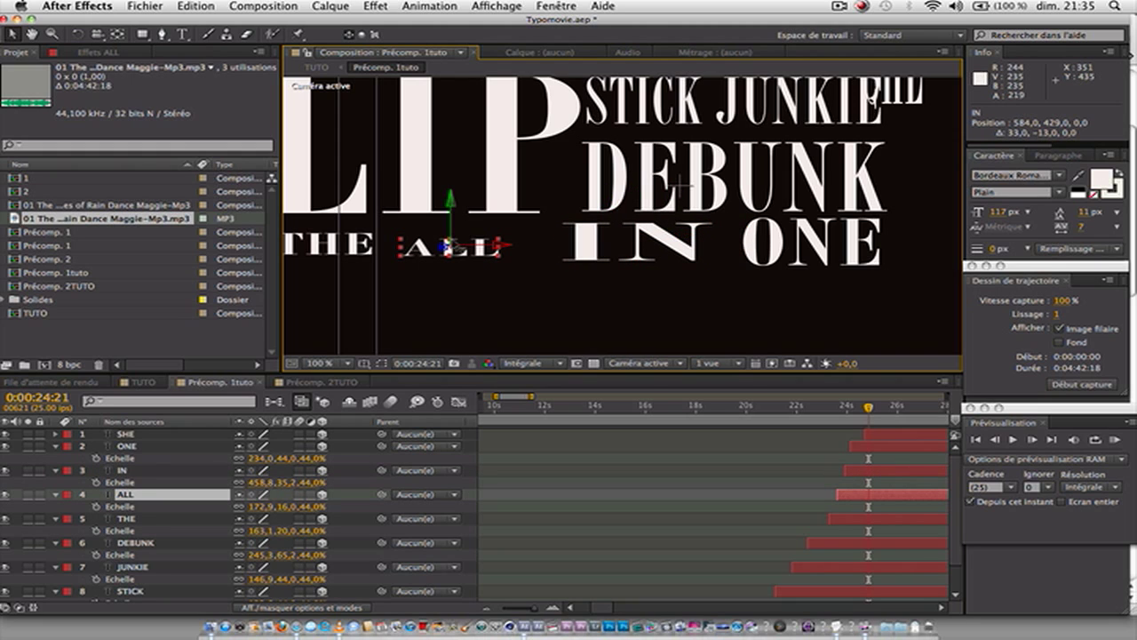
{"action": "left_click_drag", "start_coordinate": [447, 250], "coordinate": [500, 244]}
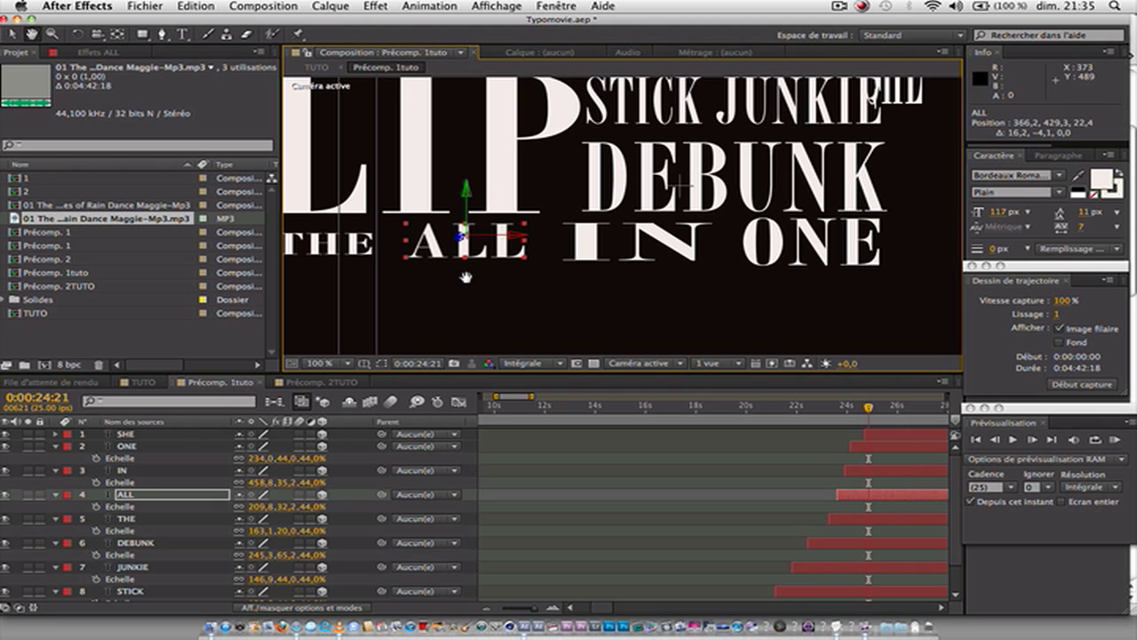
Scale THE to about 179.3 by 39% and ALL to about 209.8 by 38.3%, matching their heights beneath LIP
{"action": "left_click_drag", "start_coordinate": [475, 284], "coordinate": [574, 296]}
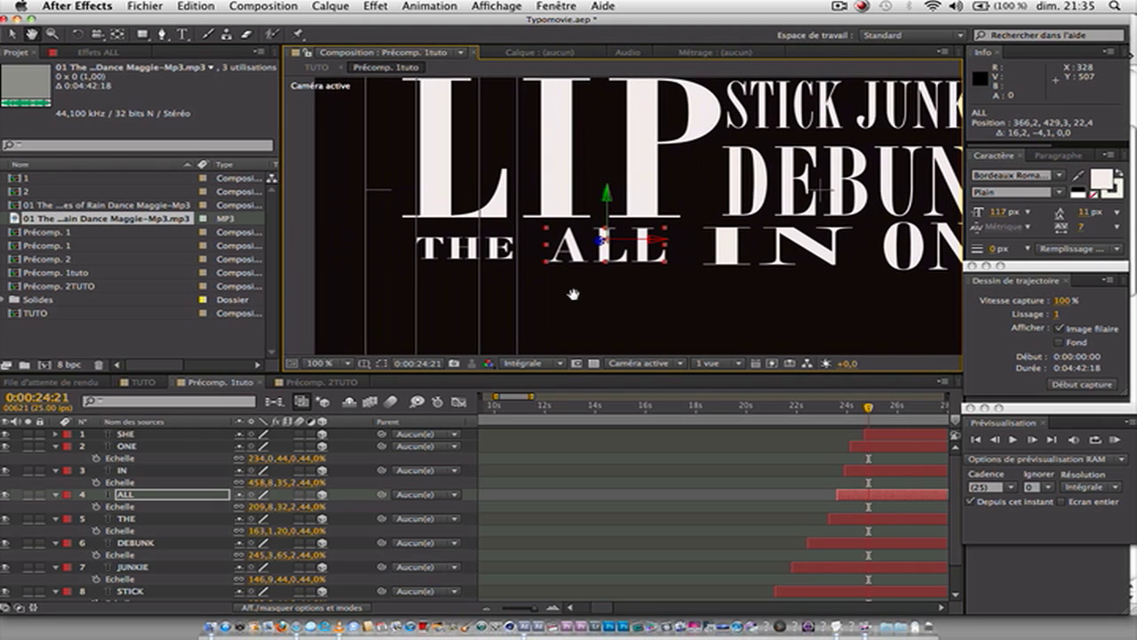
{"action": "left_click", "coordinate": [489, 251]}
{"action": "left_click_drag", "start_coordinate": [473, 246], "coordinate": [493, 258]}
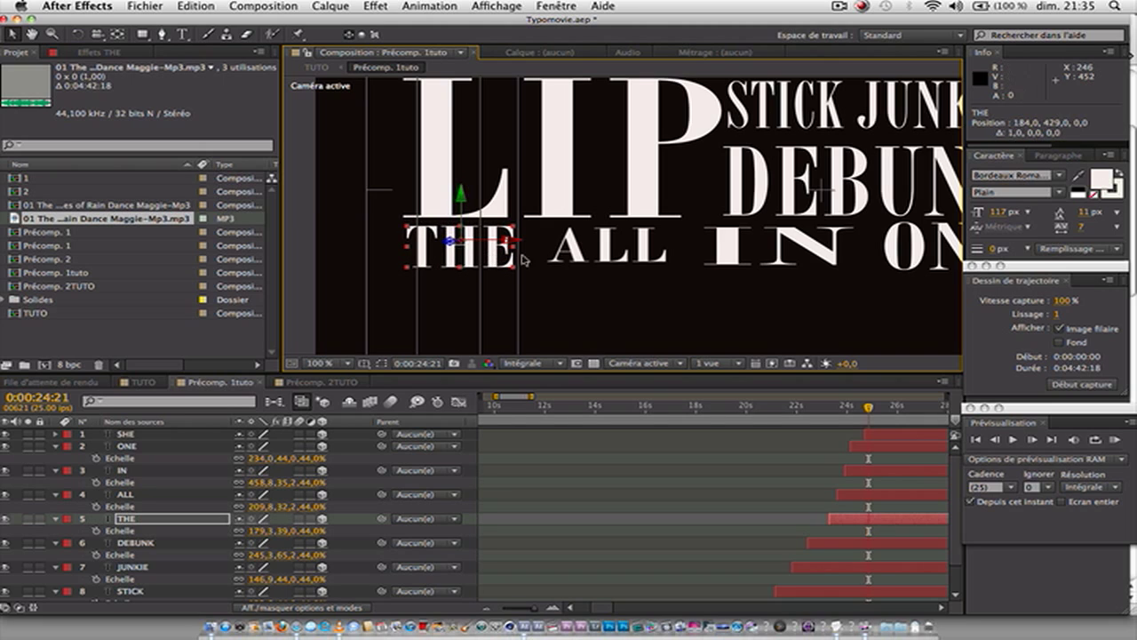
{"action": "left_click", "coordinate": [602, 257]}
{"action": "left_click_drag", "start_coordinate": [606, 265], "coordinate": [605, 267]}
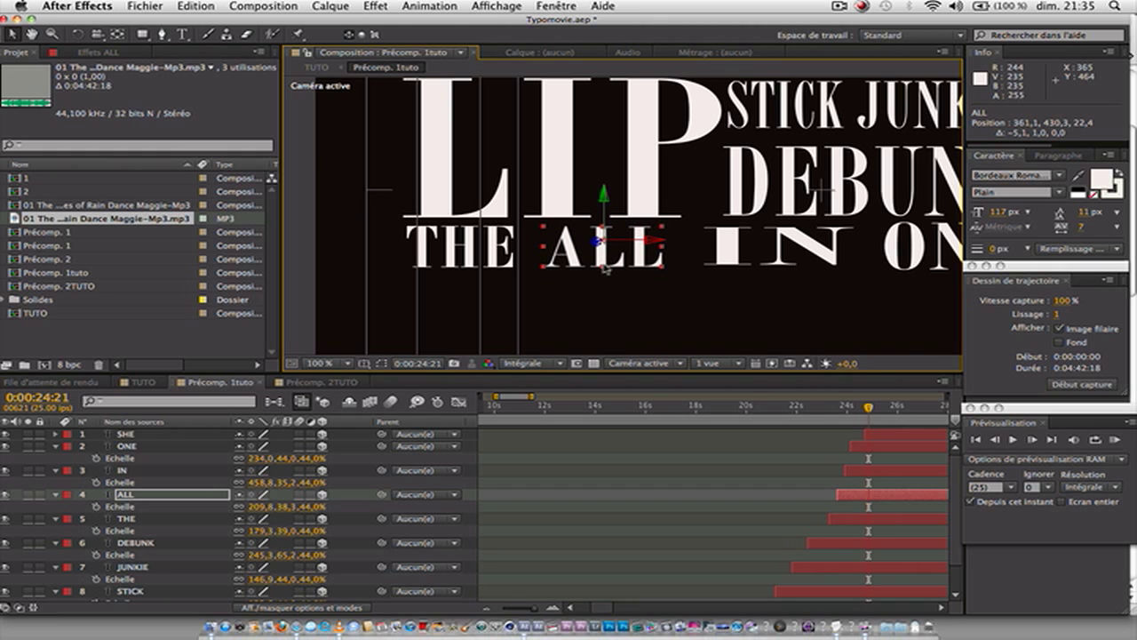
Reveal the position values of the lower-line words ONE, IN, ALL and THE together
{"action": "scroll", "coordinate": [609, 276], "scroll_direction": "down", "scroll_amount": 4}
{"action": "scroll", "coordinate": [610, 276], "scroll_direction": "up", "scroll_amount": 3}
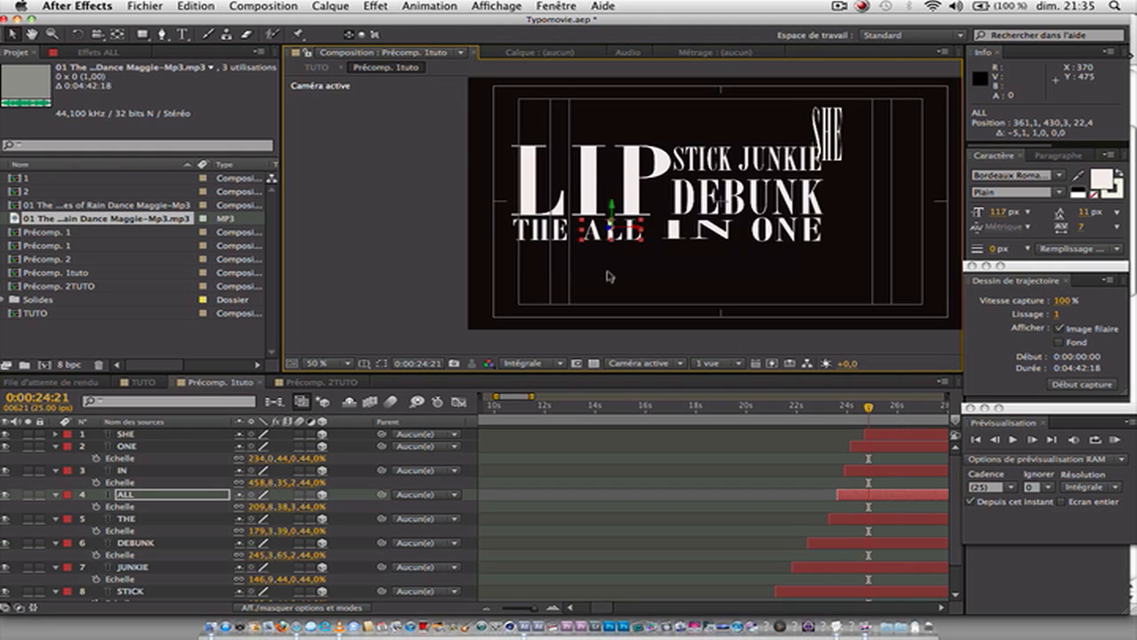
{"action": "left_click_drag", "start_coordinate": [711, 282], "coordinate": [653, 298]}
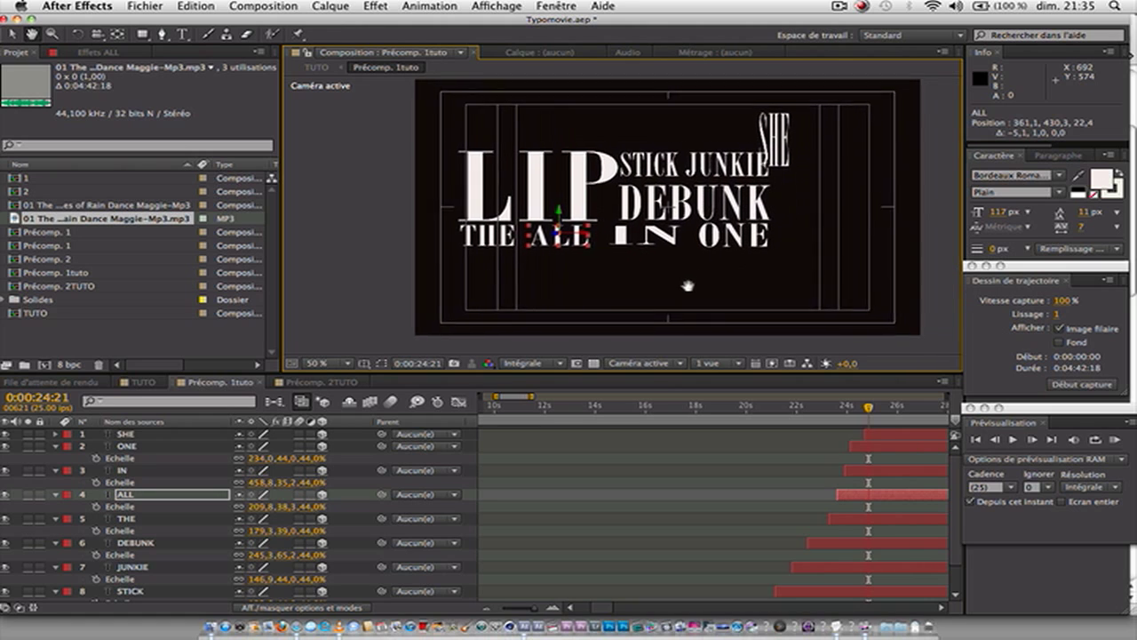
{"action": "left_click", "coordinate": [480, 248]}
{"action": "left_click", "coordinate": [569, 243]}
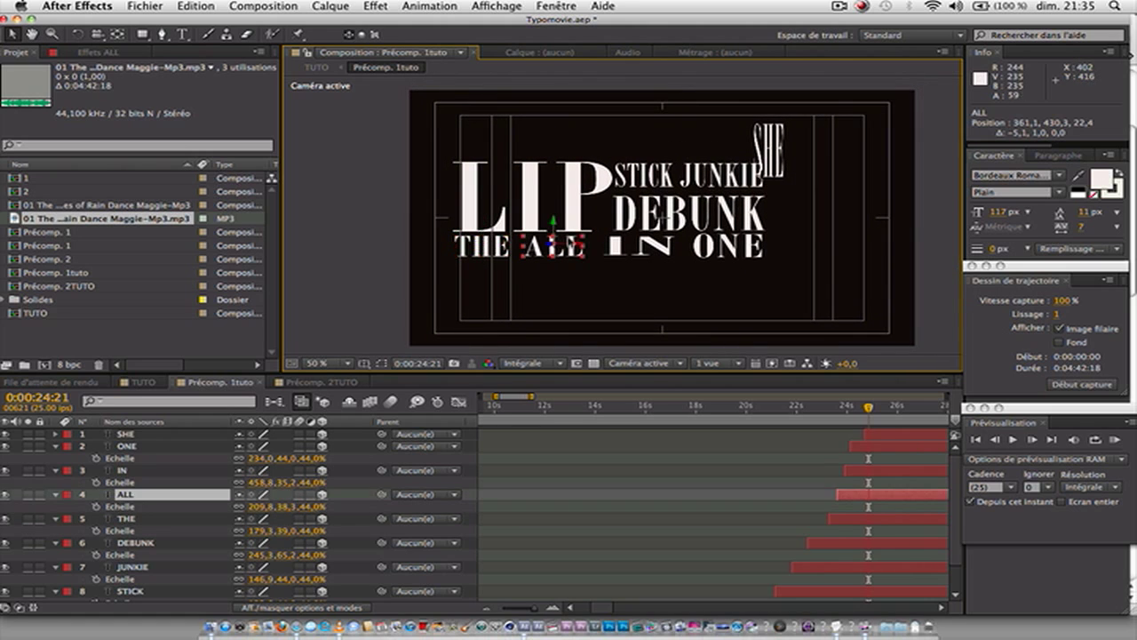
{"action": "left_click", "coordinate": [641, 257]}
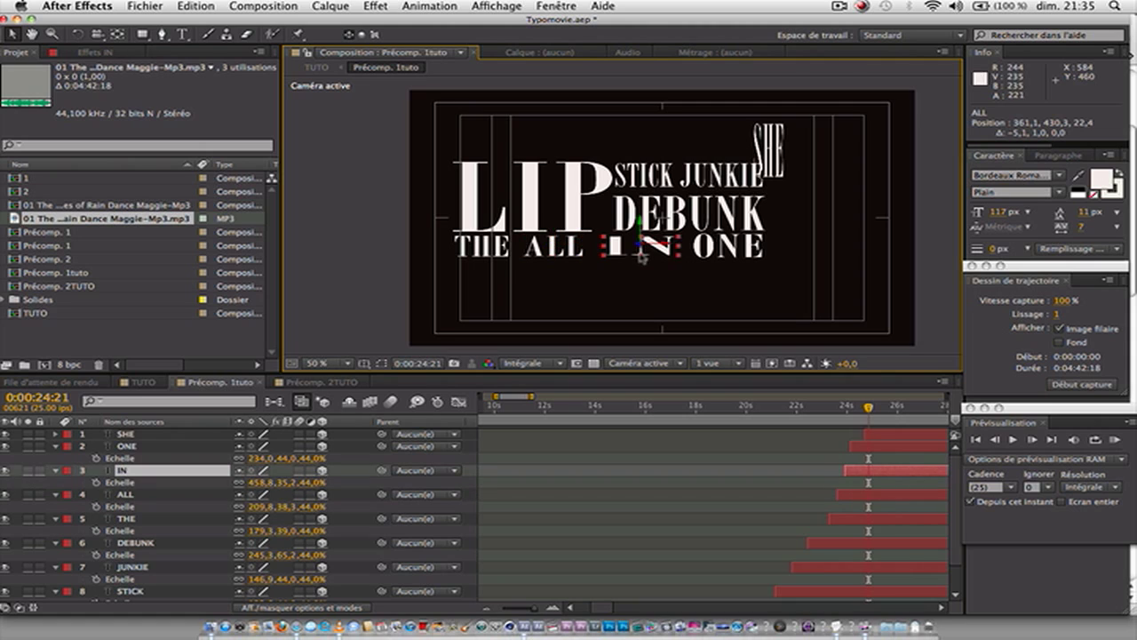
{"action": "left_click", "coordinate": [716, 253]}
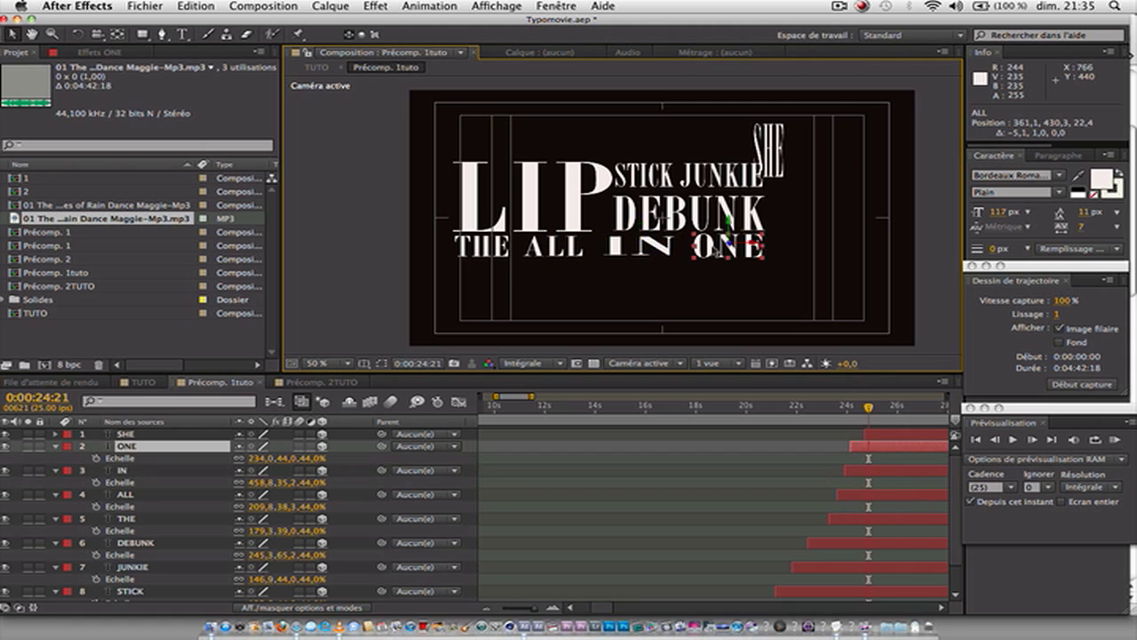
{"action": "left_click", "coordinate": [648, 249]}
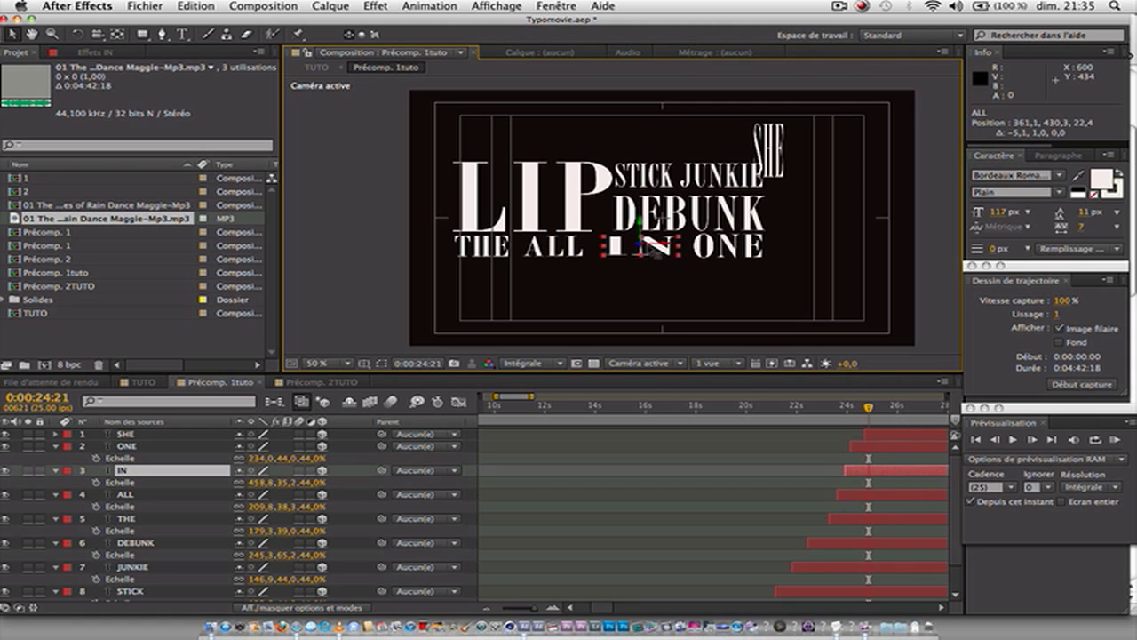
{"action": "left_click", "coordinate": [126, 447], "text": "shift"}
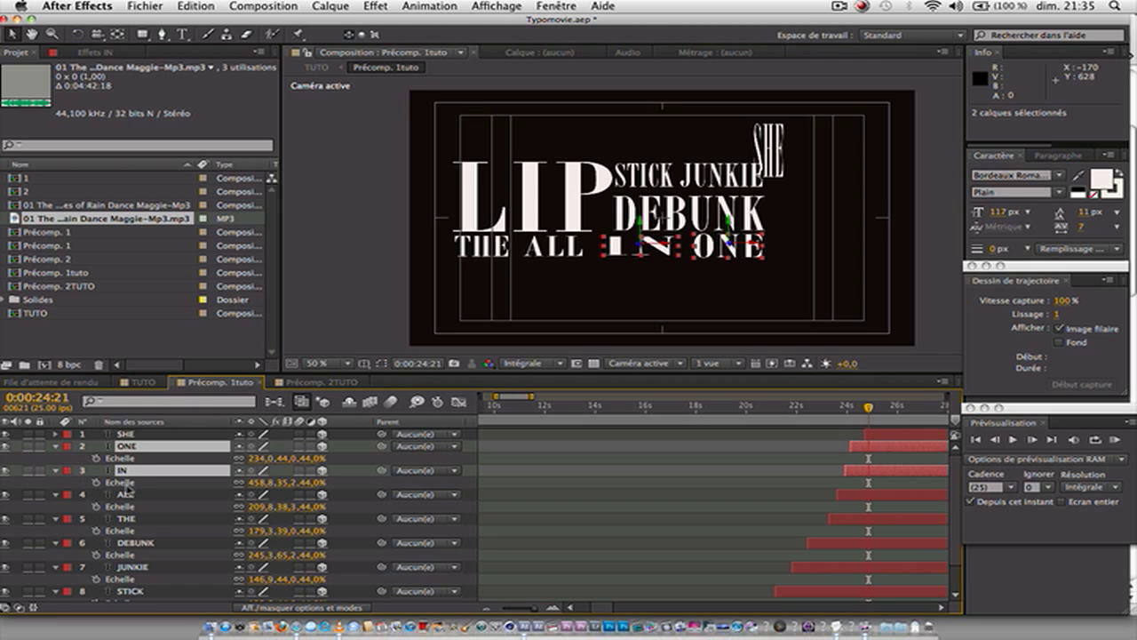
{"action": "left_click", "coordinate": [126, 496], "text": "shift"}
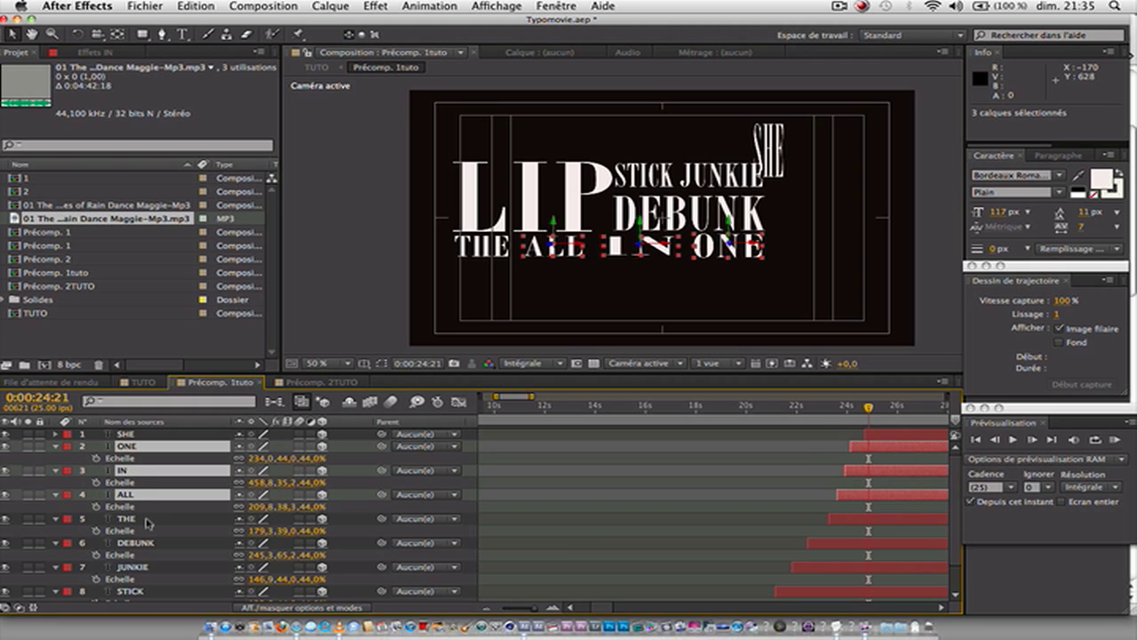
{"action": "left_click", "coordinate": [143, 519], "text": "shift"}
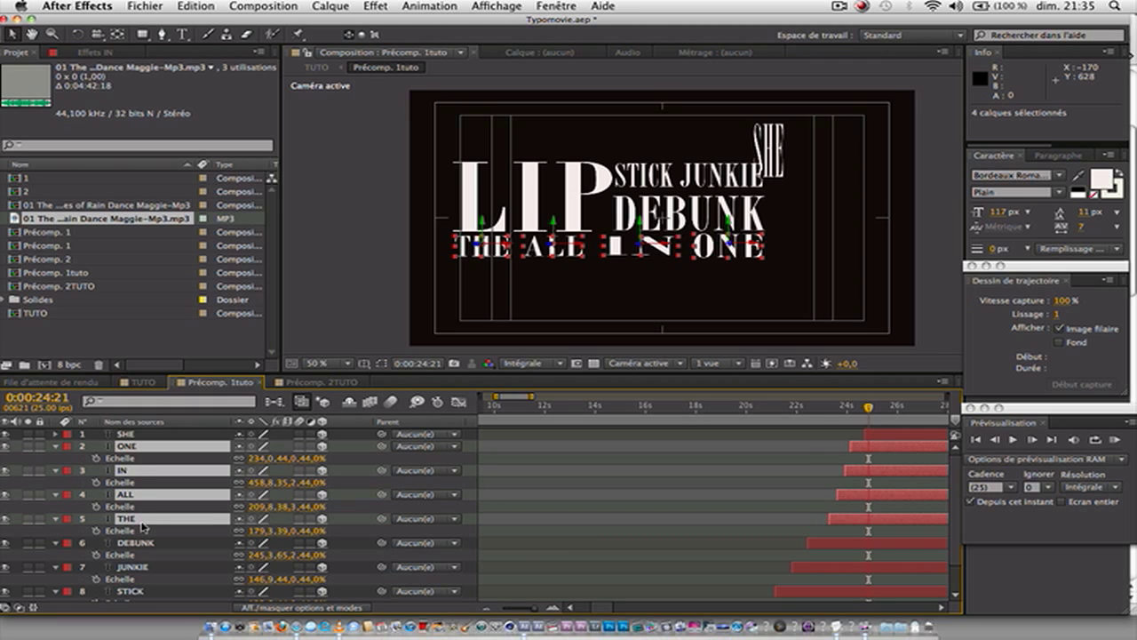
{"action": "key", "text": "p"}
Copy THE's position onto ALL, IN and ONE, and shift the four stacked words right to 266, 429
{"action": "left_click", "coordinate": [148, 533]}
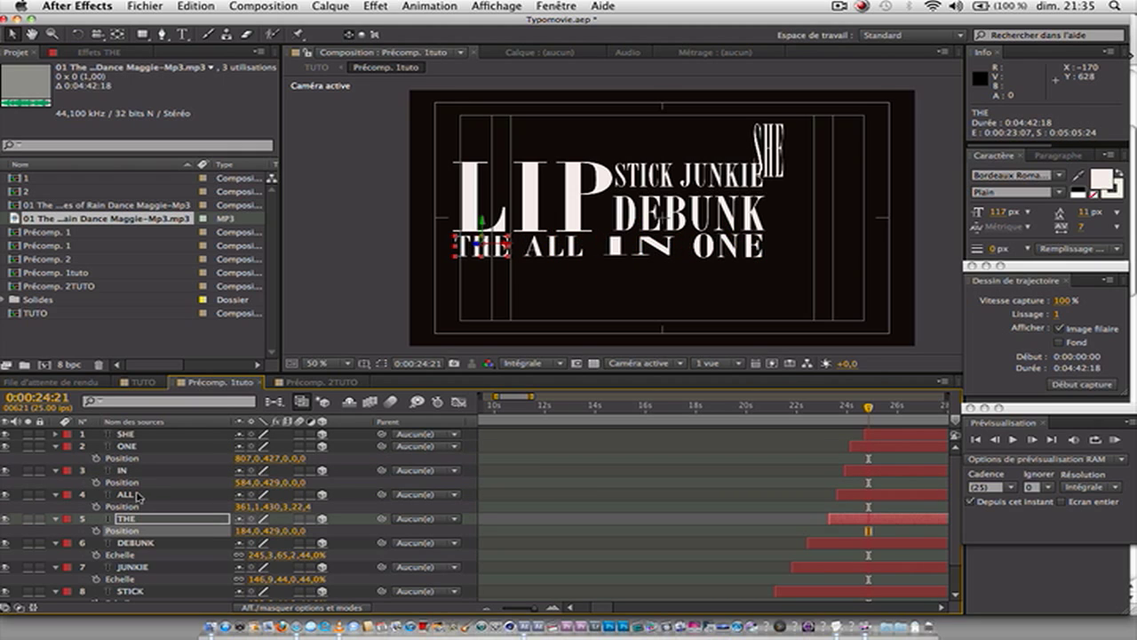
{"action": "left_click", "coordinate": [138, 496], "text": "shift"}
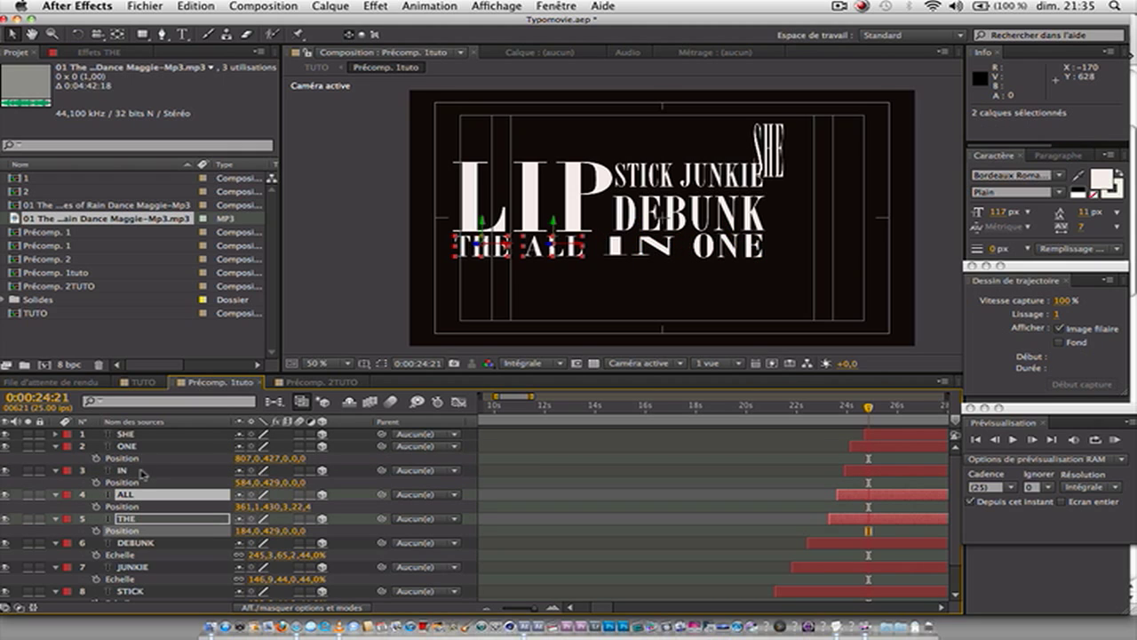
{"action": "left_click", "coordinate": [142, 472], "text": "shift"}
{"action": "left_click", "coordinate": [143, 448], "text": "shift"}
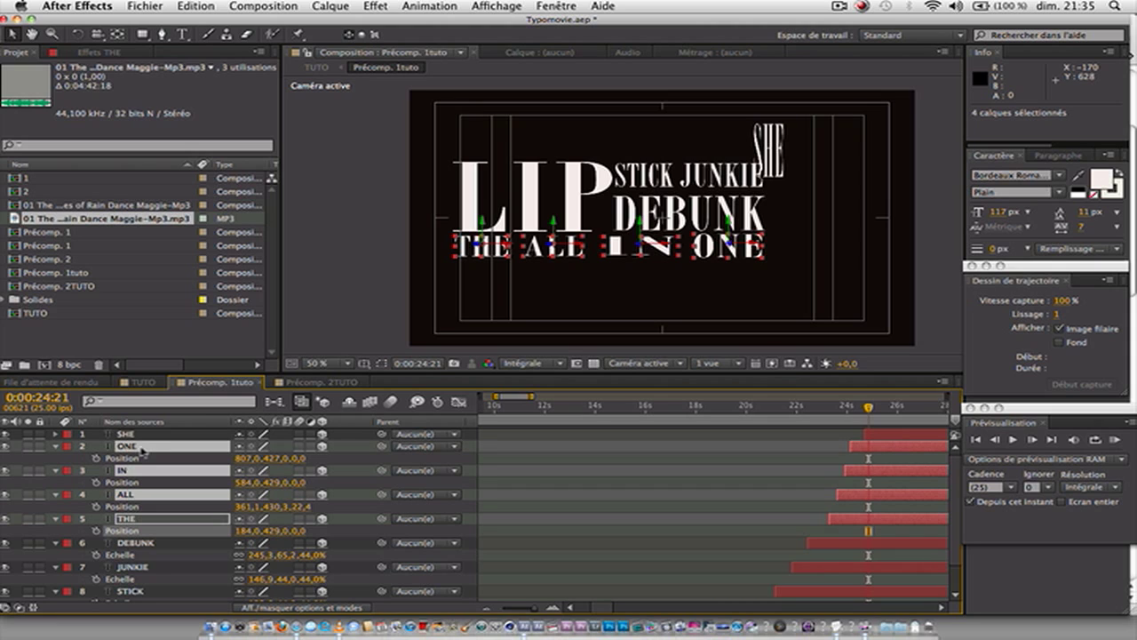
{"action": "key", "text": "super+v"}
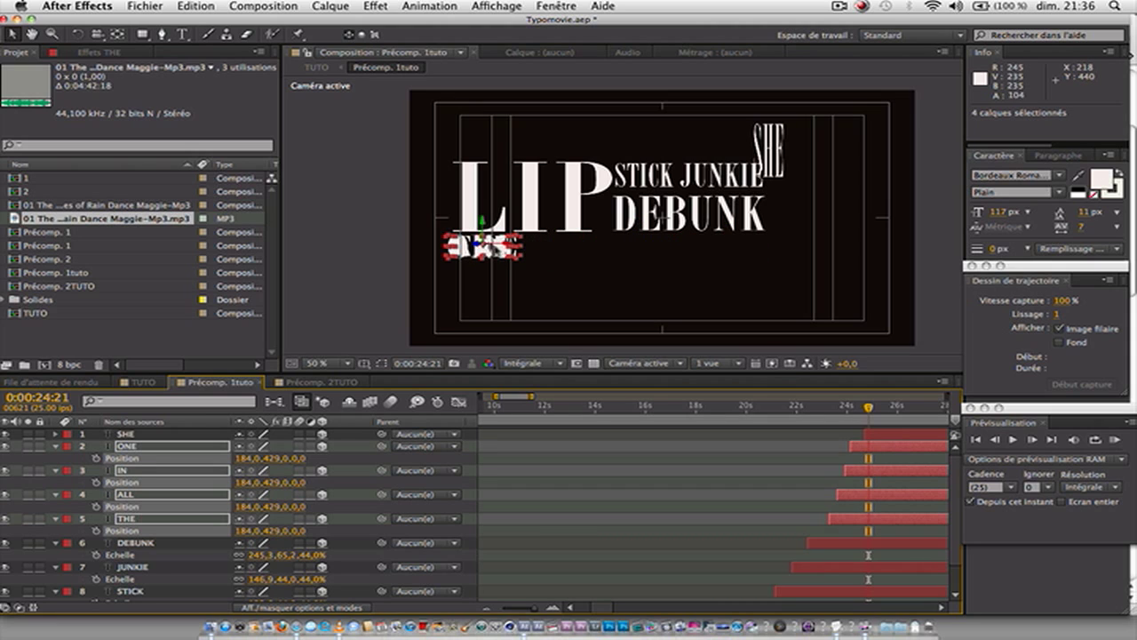
{"action": "left_click_drag", "start_coordinate": [499, 248], "coordinate": [531, 252]}
{"action": "left_click", "coordinate": [531, 276]}
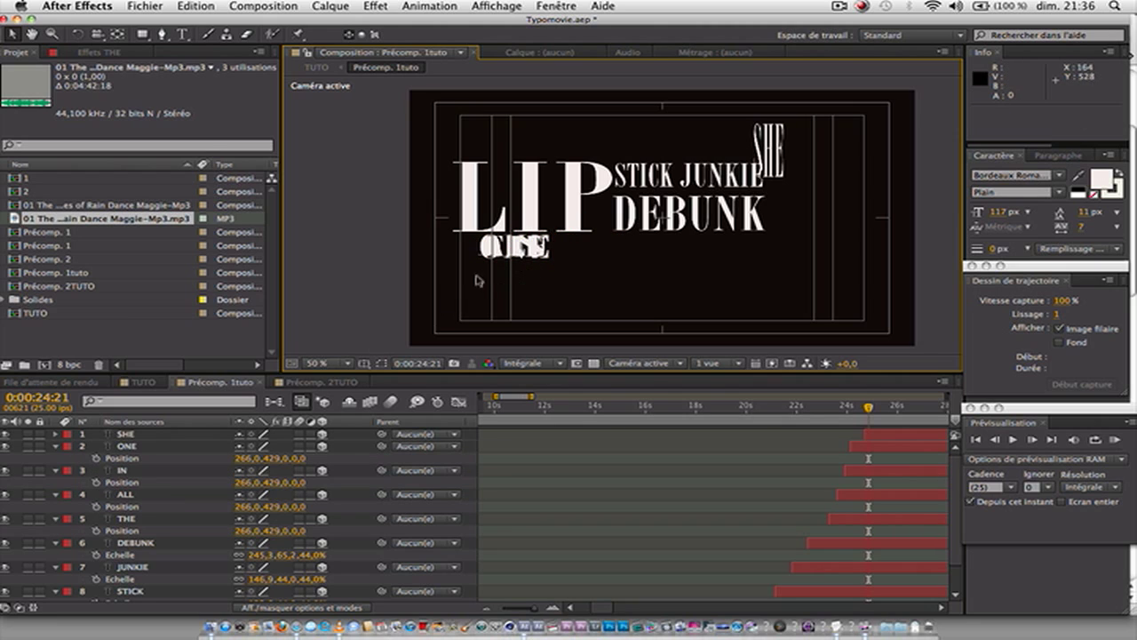
Spread the stacked words along their shared baseline, placing ONE at X 824, IN at 624, ALL at 442 and THE at 200
{"action": "left_click", "coordinate": [176, 447]}
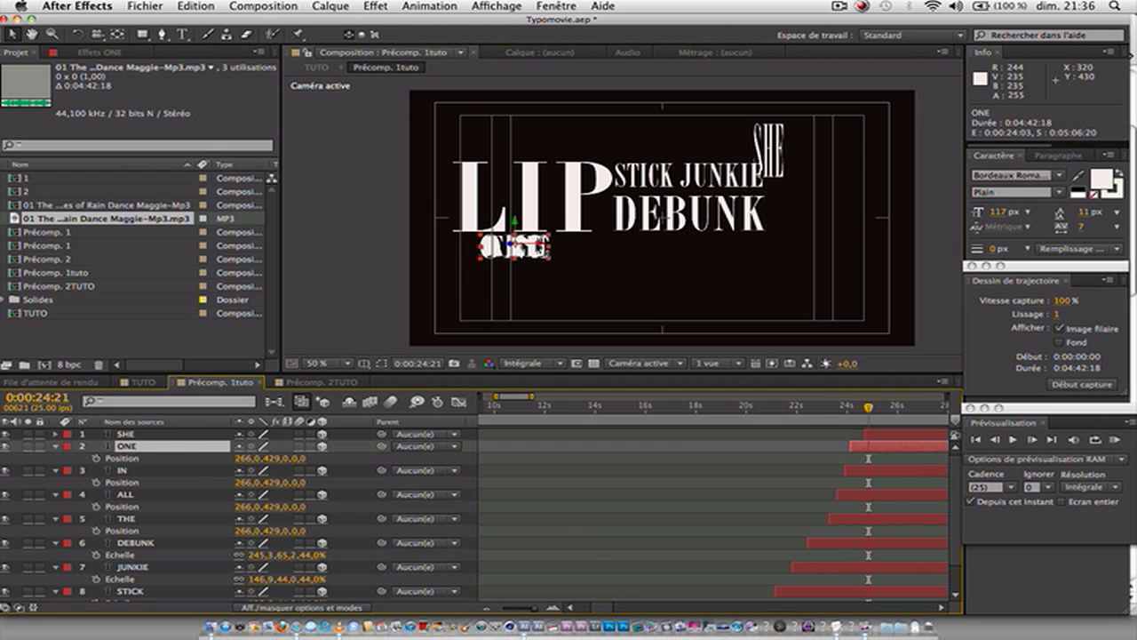
{"action": "left_click_drag", "start_coordinate": [536, 260], "coordinate": [755, 247]}
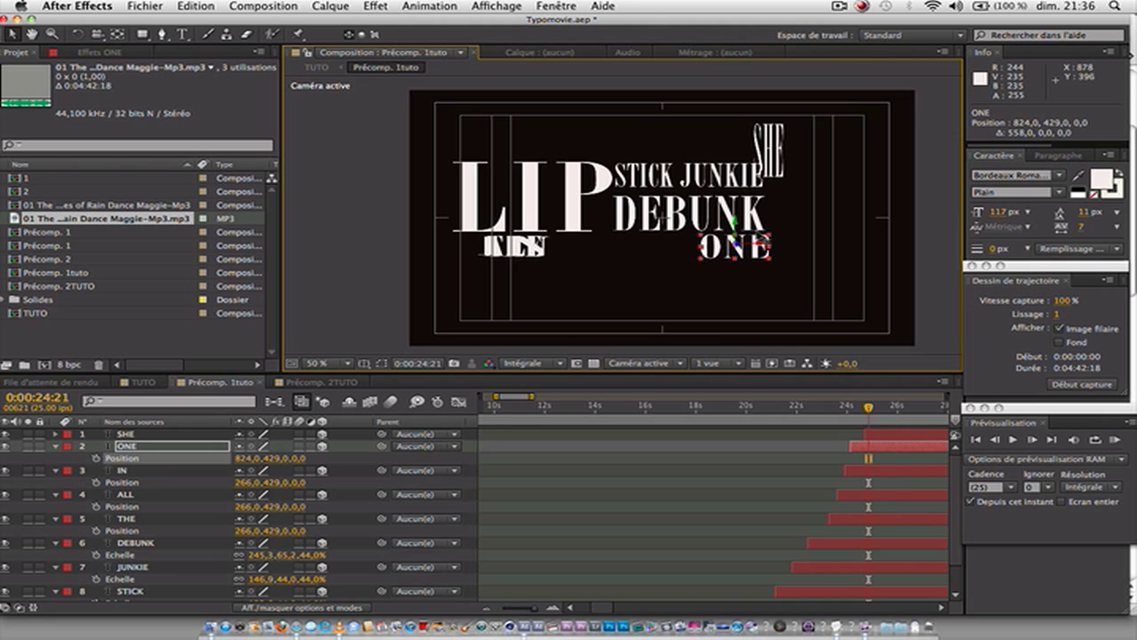
{"action": "left_click", "coordinate": [176, 470]}
{"action": "left_click_drag", "start_coordinate": [544, 250], "coordinate": [700, 251]}
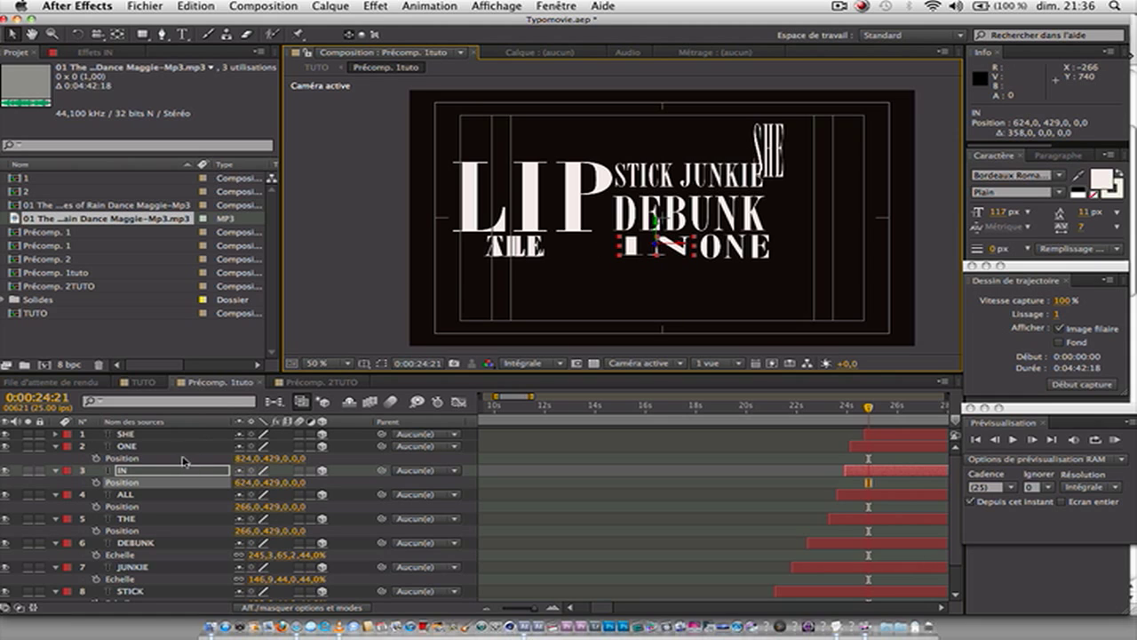
{"action": "left_click", "coordinate": [158, 496]}
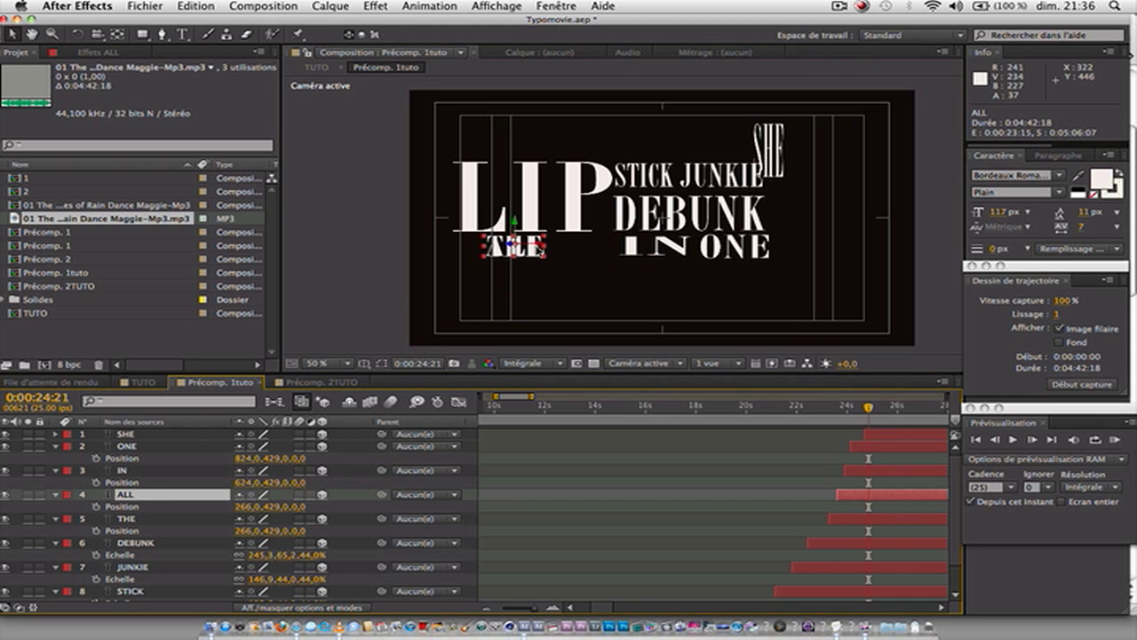
{"action": "left_click_drag", "start_coordinate": [544, 251], "coordinate": [625, 251]}
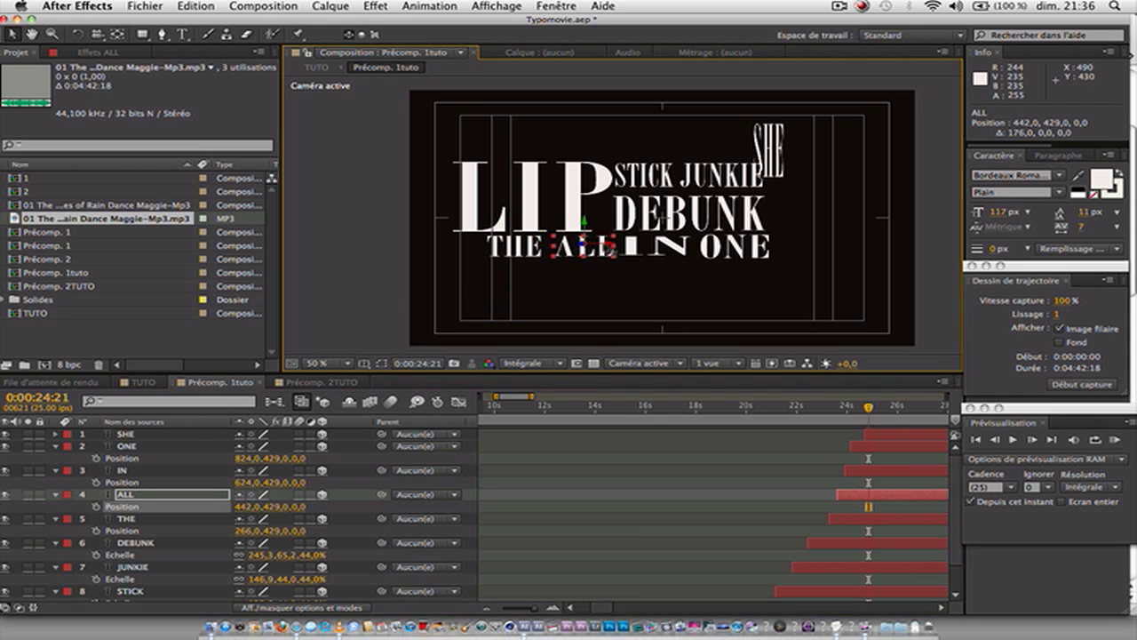
{"action": "left_click", "coordinate": [532, 247]}
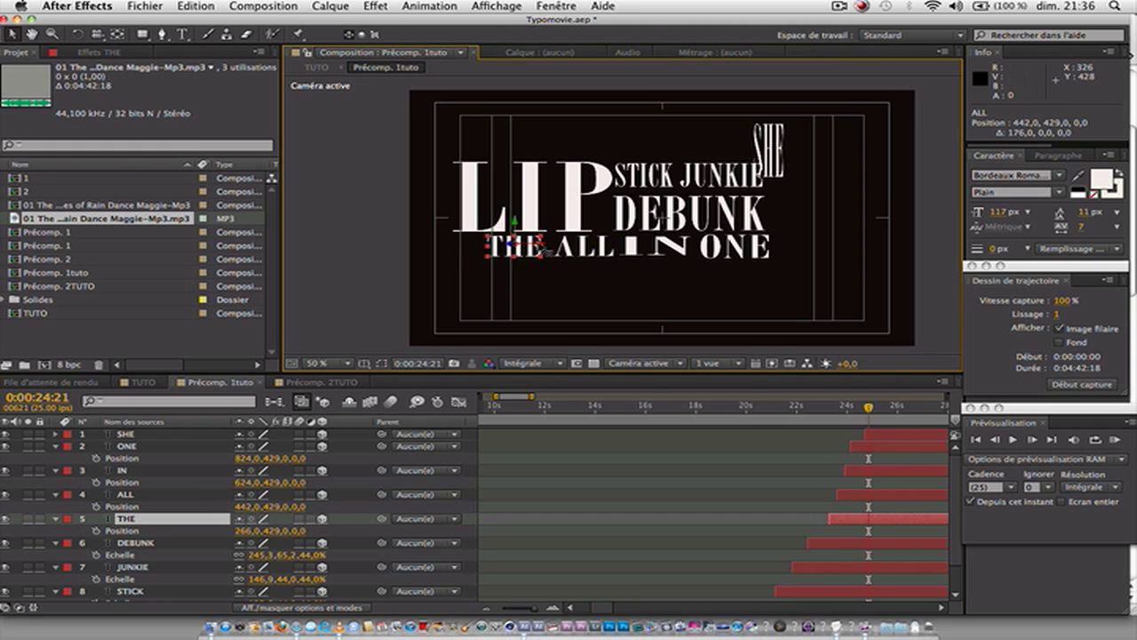
{"action": "left_click_drag", "start_coordinate": [533, 250], "coordinate": [508, 251]}
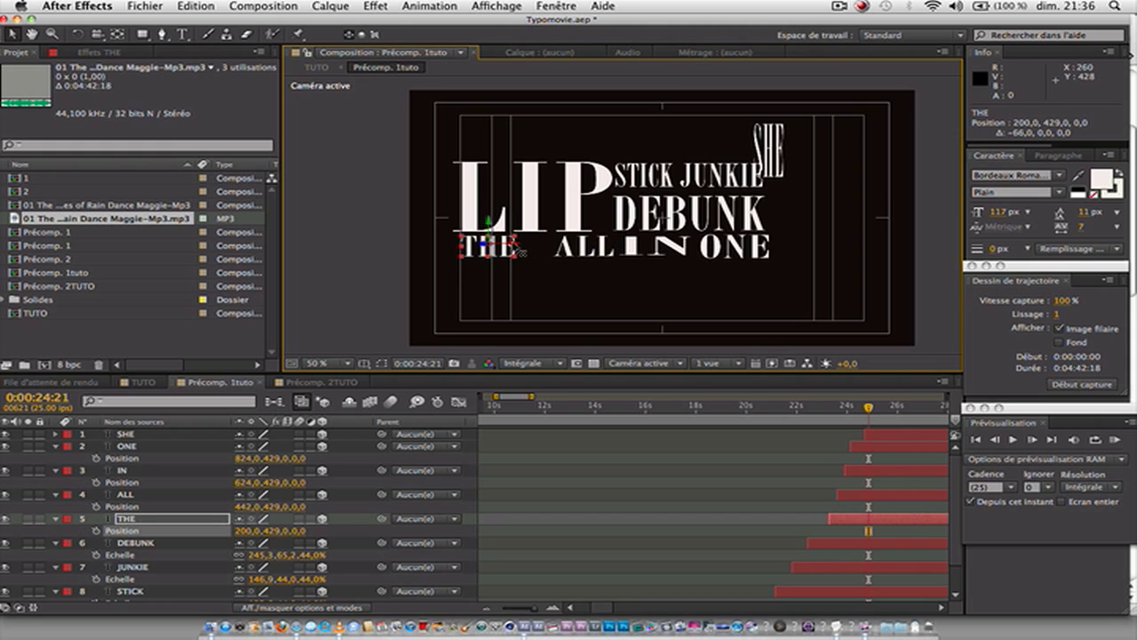
Widen ALL to a horizontal scale of about 277% and position it between THE and IN at 396, 429
{"action": "left_click", "coordinate": [591, 249]}
{"action": "left_click_drag", "start_coordinate": [619, 252], "coordinate": [600, 252]}
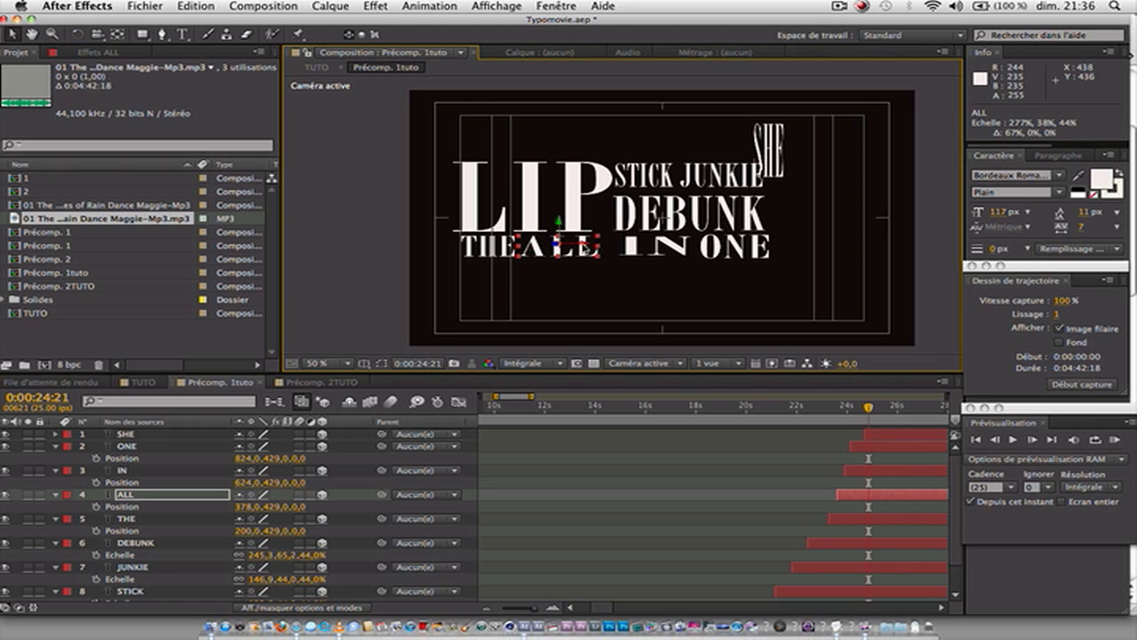
{"action": "left_click_drag", "start_coordinate": [581, 250], "coordinate": [590, 246]}
Shift IN left to 620, 429, and reduce ONE's vertical scale to about 38% while moving it to 812, 429
{"action": "left_click", "coordinate": [658, 247]}
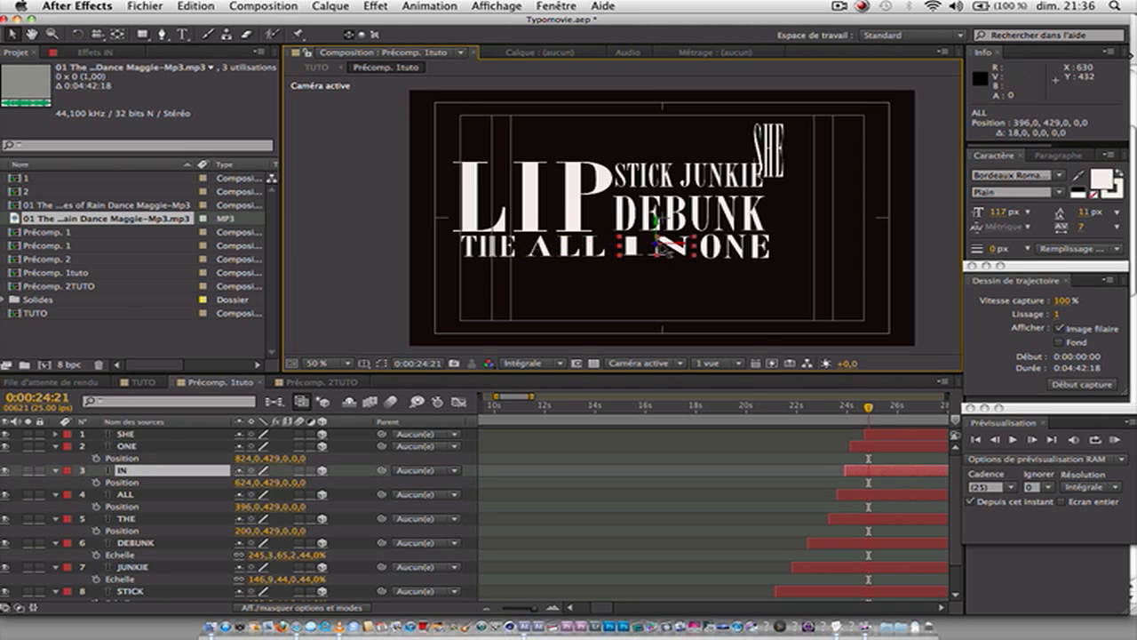
{"action": "left_click_drag", "start_coordinate": [653, 241], "coordinate": [651, 240]}
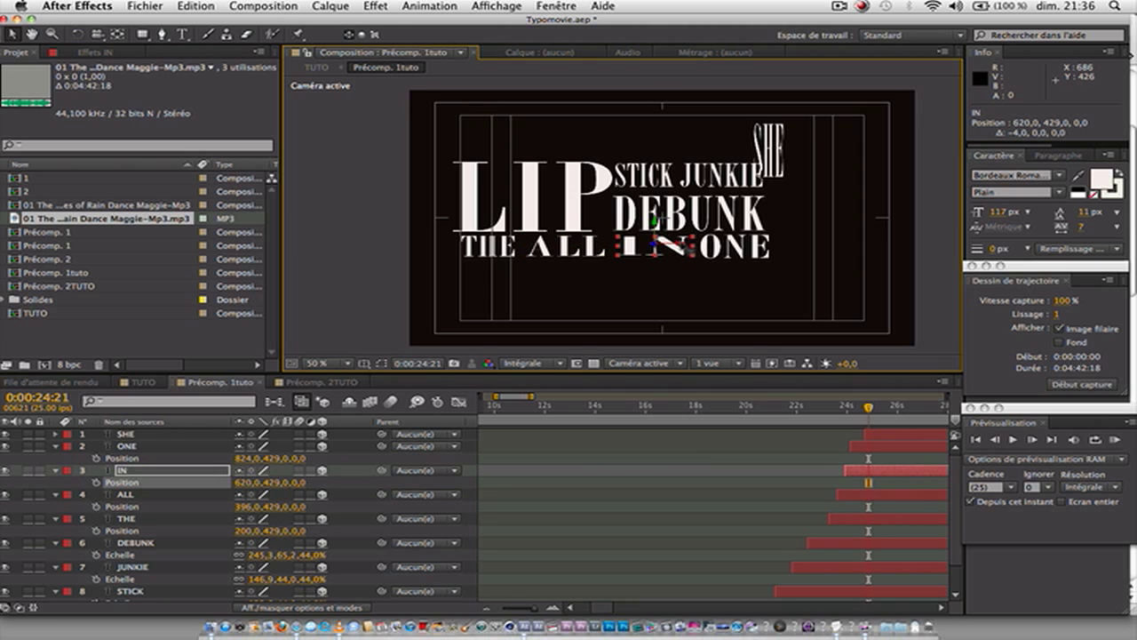
{"action": "left_click", "coordinate": [744, 247]}
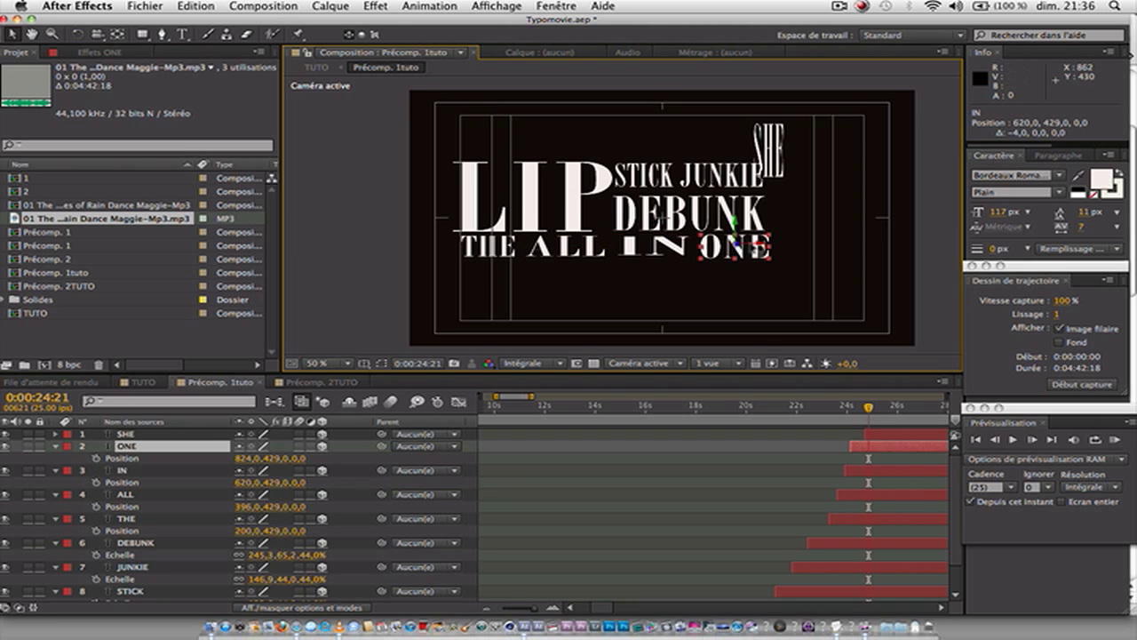
{"action": "left_click_drag", "start_coordinate": [770, 252], "coordinate": [734, 257]}
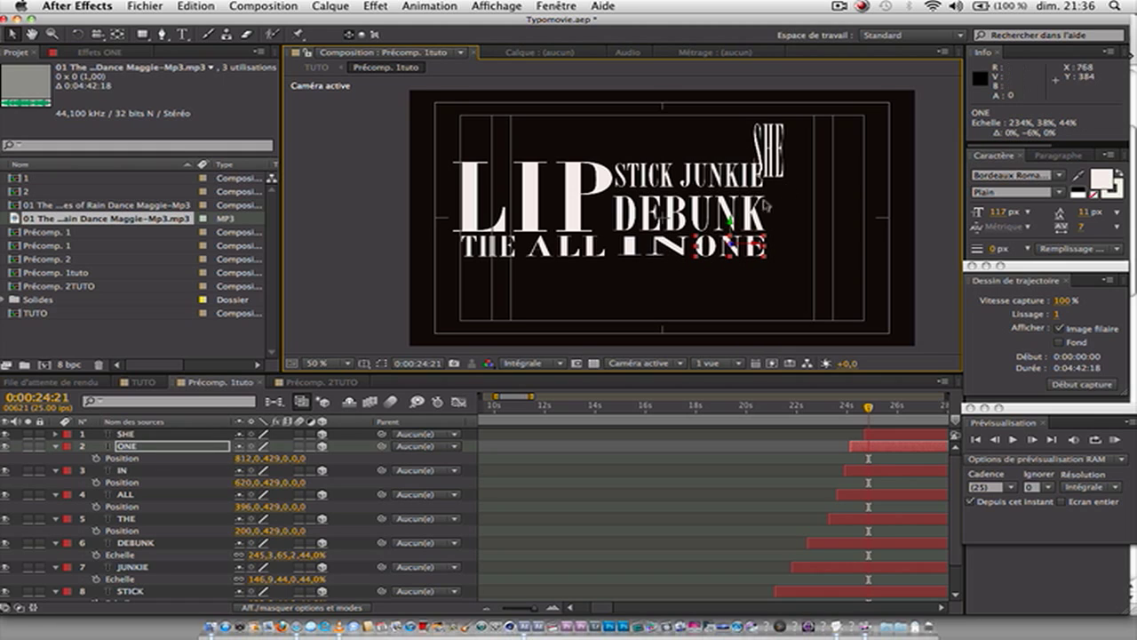
Enlarge SHE to about 213 by 169% and place it at 998, 290, spanning the block's height beside JUNKIE, DEBUNK and ONE
{"action": "left_click_drag", "start_coordinate": [773, 150], "coordinate": [818, 233]}
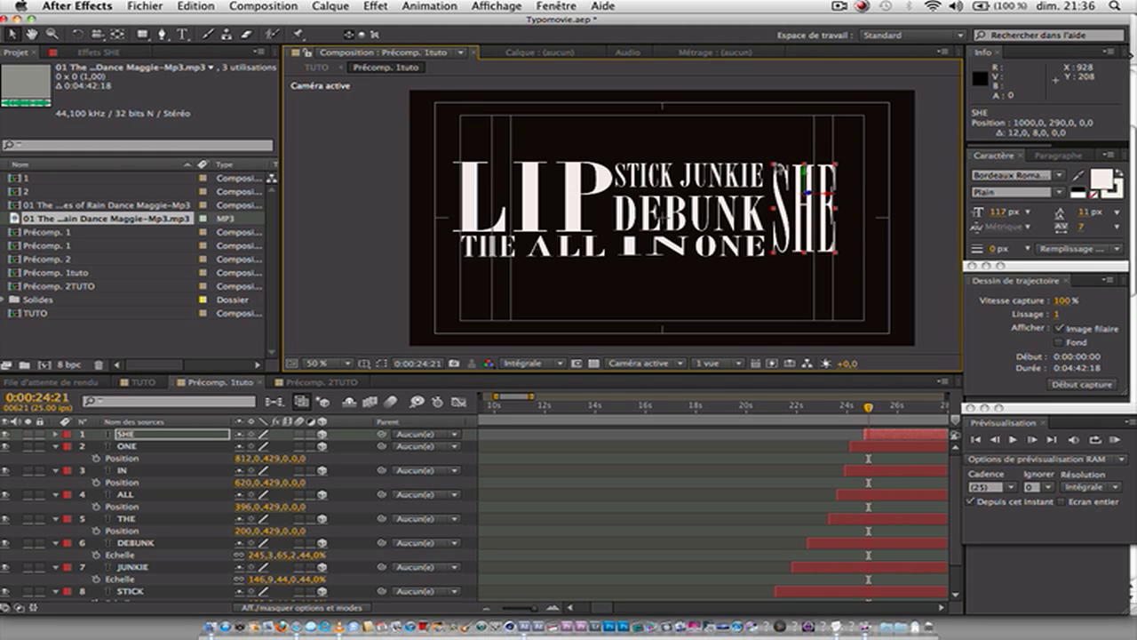
{"action": "left_click_drag", "start_coordinate": [776, 163], "coordinate": [776, 162]}
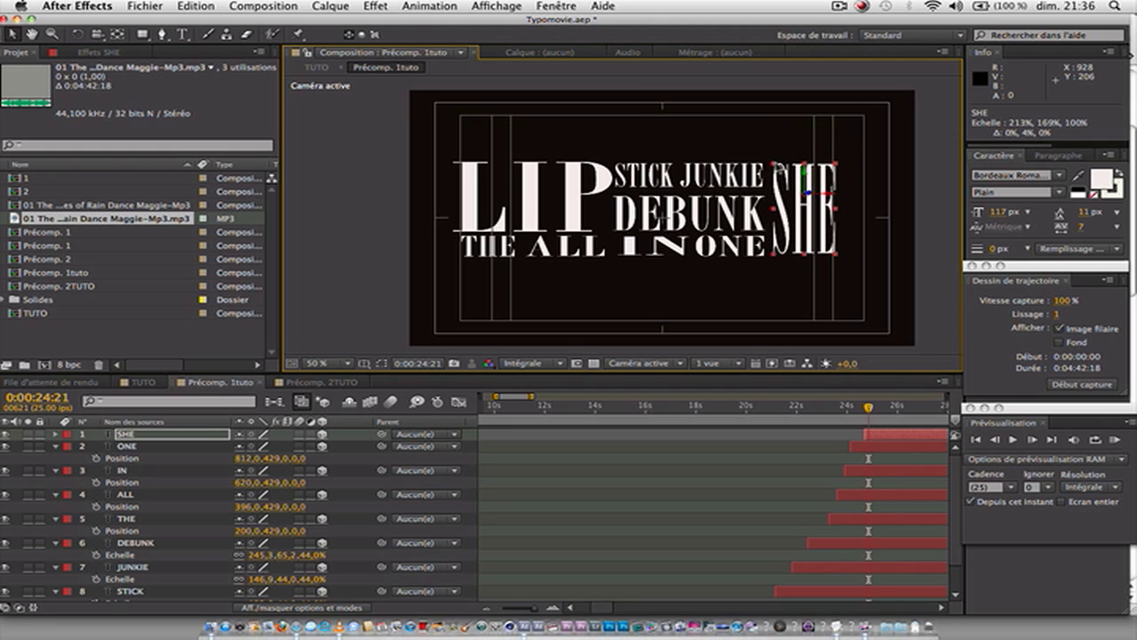
{"action": "left_click_drag", "start_coordinate": [792, 228], "coordinate": [791, 228]}
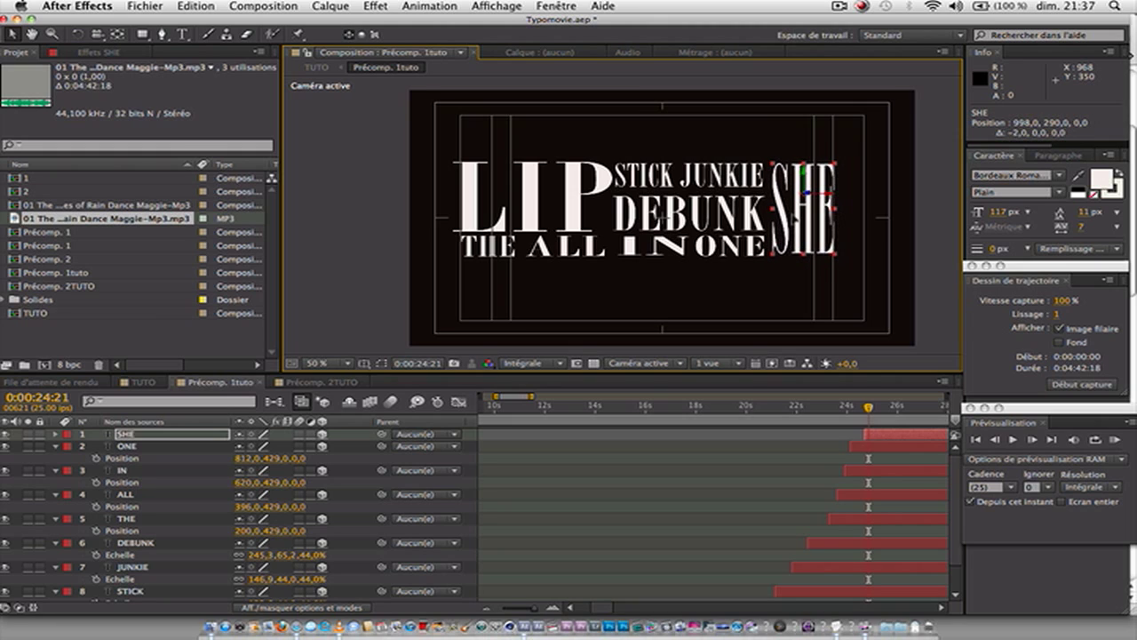
{"action": "left_click", "coordinate": [149, 436]}
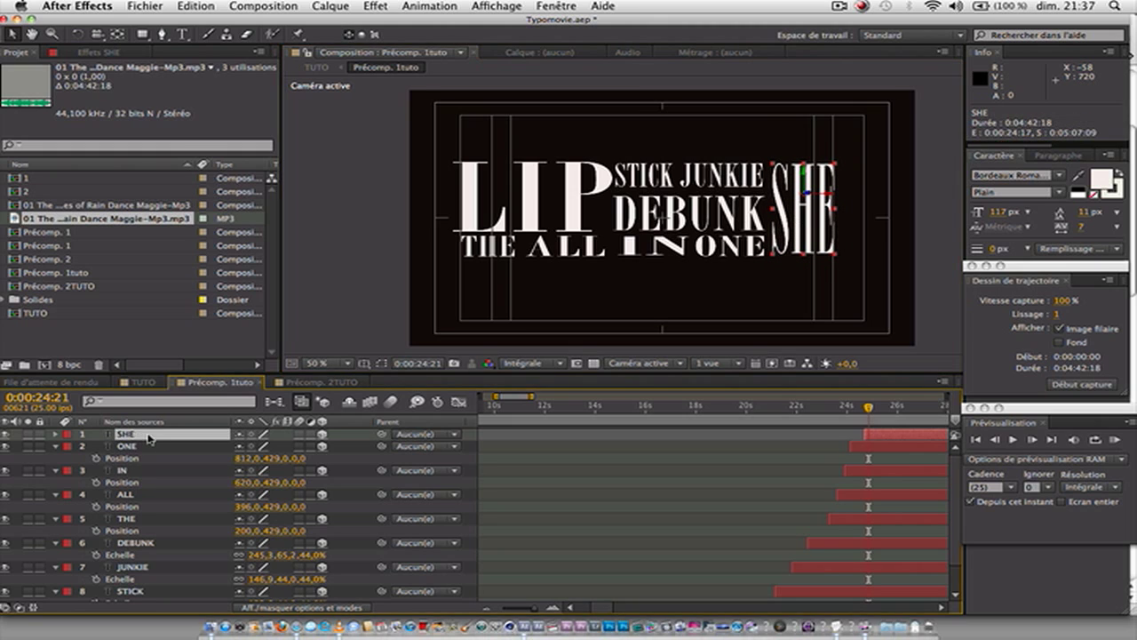
{"action": "left_click", "coordinate": [56, 434]}
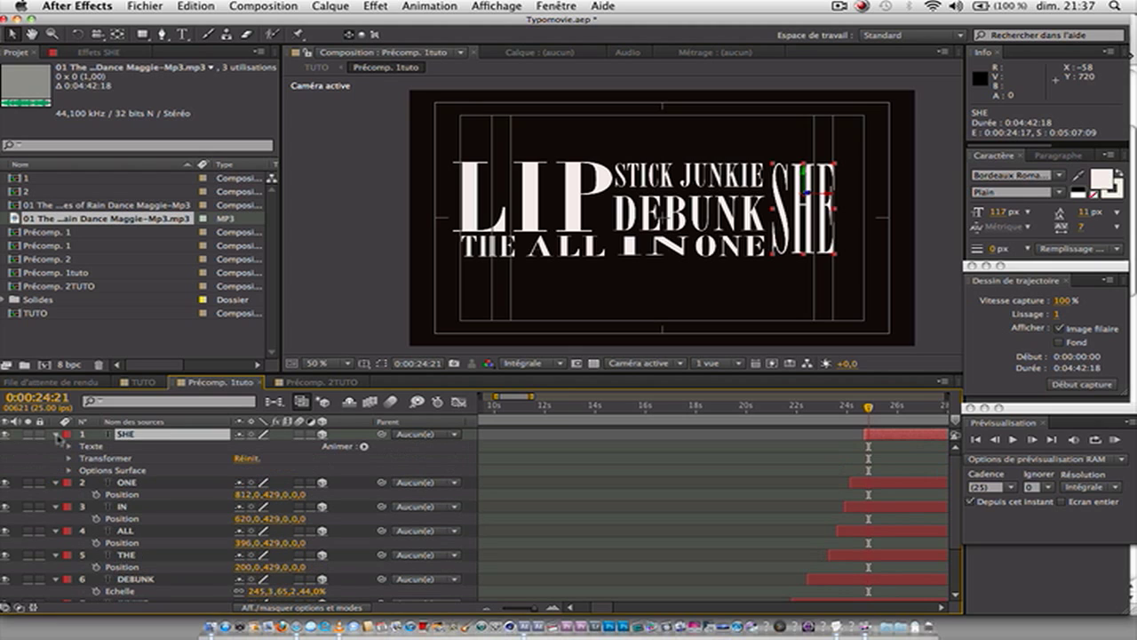
{"action": "left_click", "coordinate": [56, 435]}
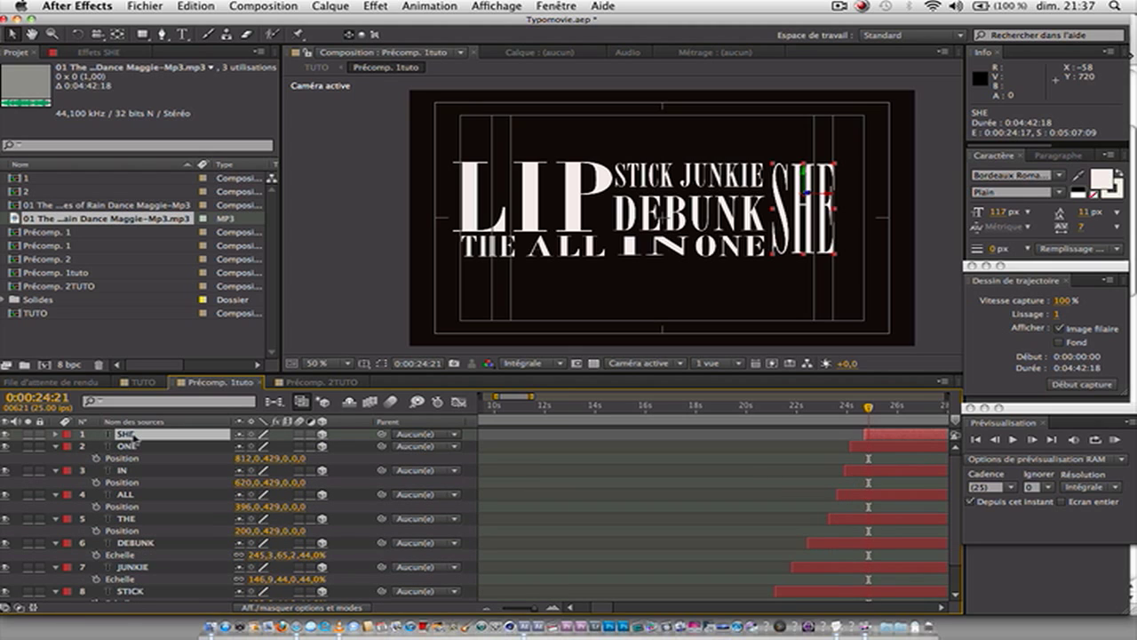
Collapse the displayed properties of all word layers and scrub forward from 0:00:20:21 to review the words' successive appearance
{"action": "key", "text": "p"}
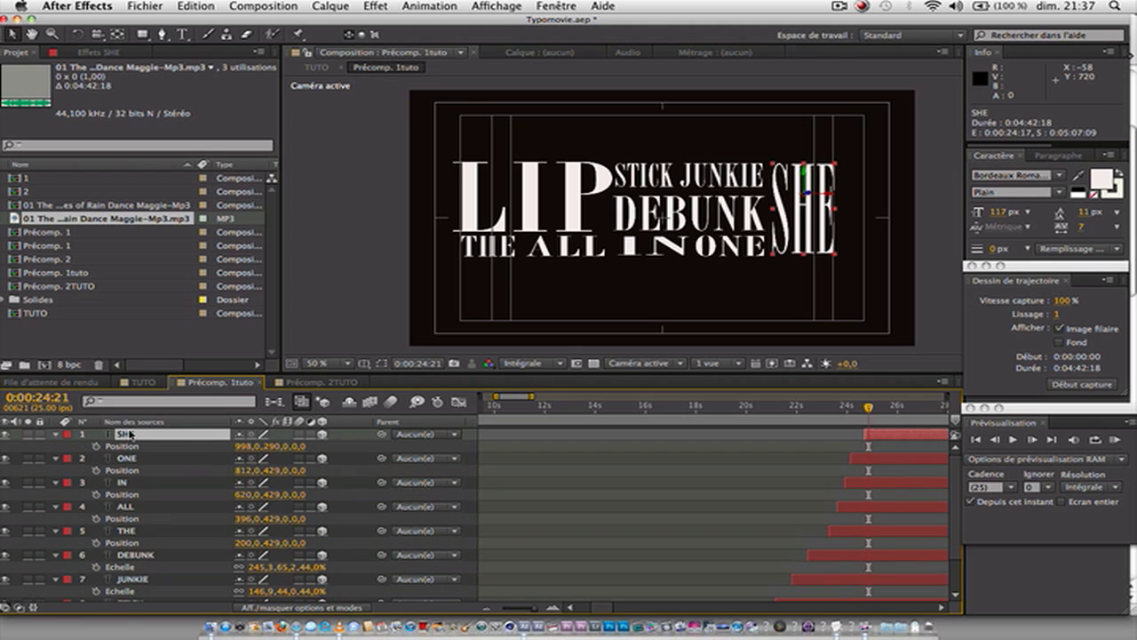
{"action": "key", "text": "super+a"}
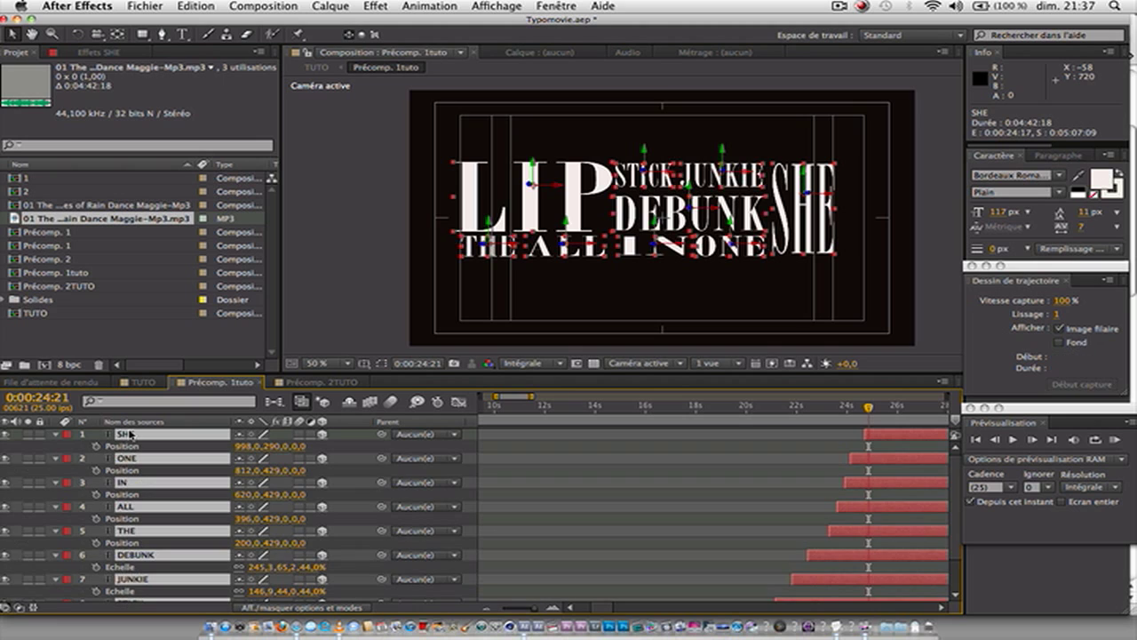
{"action": "left_click", "coordinate": [57, 434]}
{"action": "left_click", "coordinate": [329, 563]}
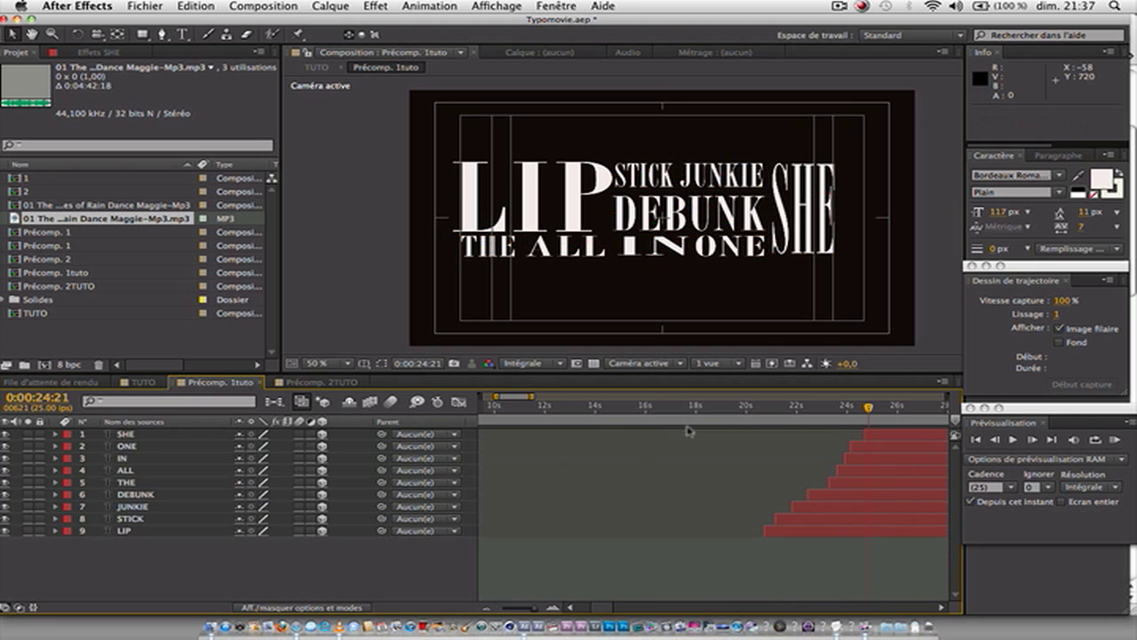
{"action": "left_click", "coordinate": [768, 408]}
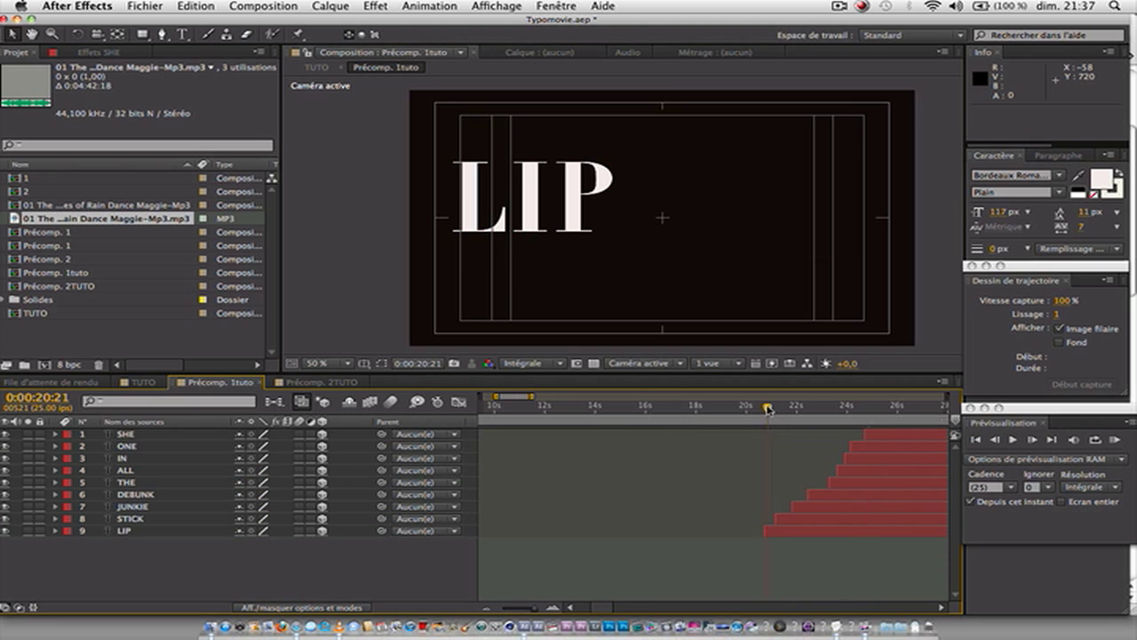
{"action": "left_click_drag", "start_coordinate": [768, 408], "coordinate": [828, 409]}
Open the Précomp. 2TUTO composition, go to 0:00:25:12 and move the word CAME to about 276, 366
{"action": "left_click", "coordinate": [335, 386]}
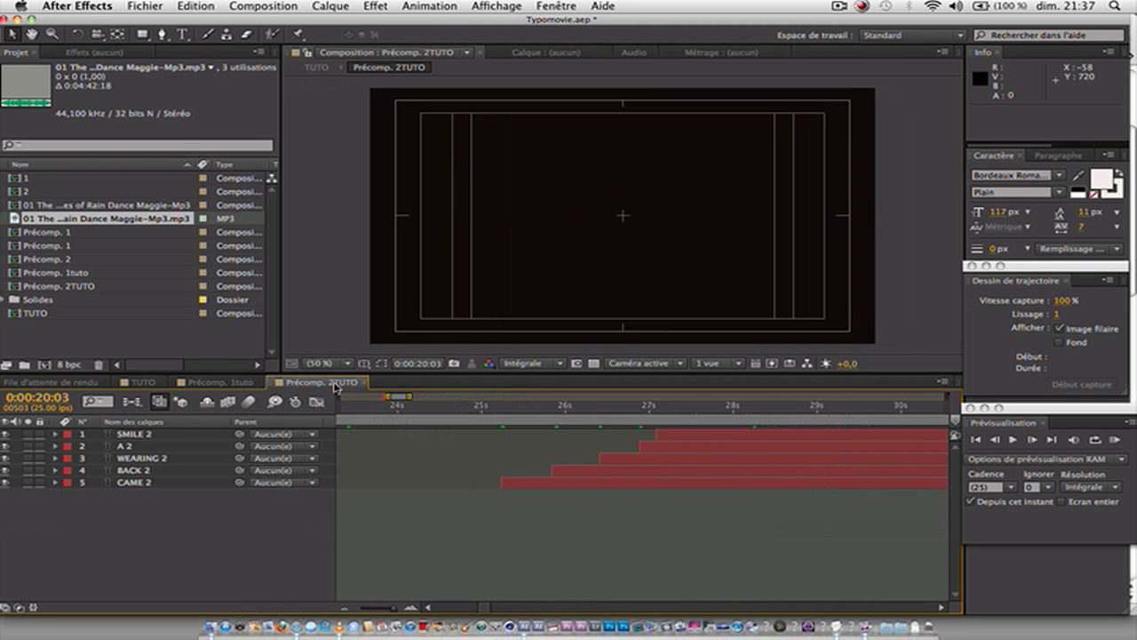
{"action": "left_click_drag", "start_coordinate": [495, 409], "coordinate": [520, 405]}
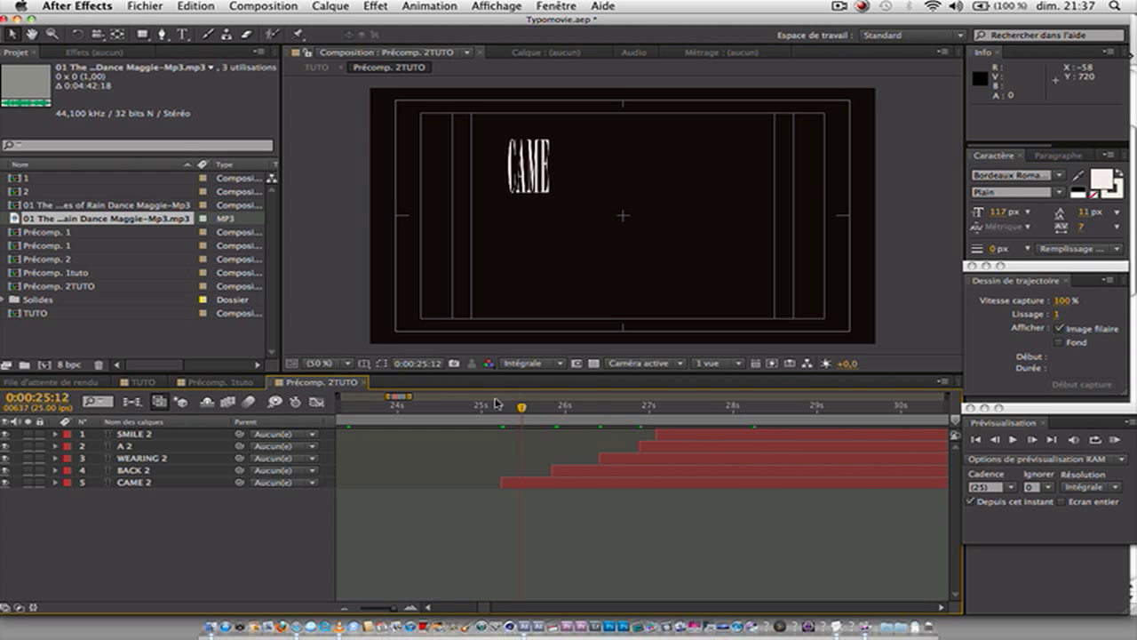
{"action": "left_click", "coordinate": [181, 486]}
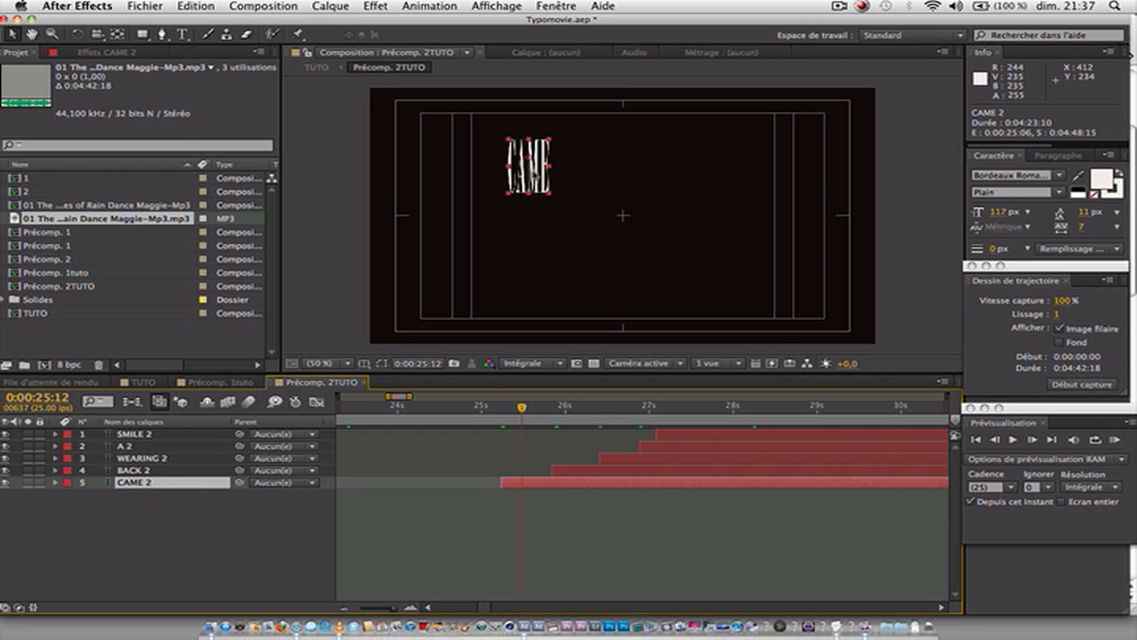
{"action": "left_click_drag", "start_coordinate": [533, 177], "coordinate": [482, 237]}
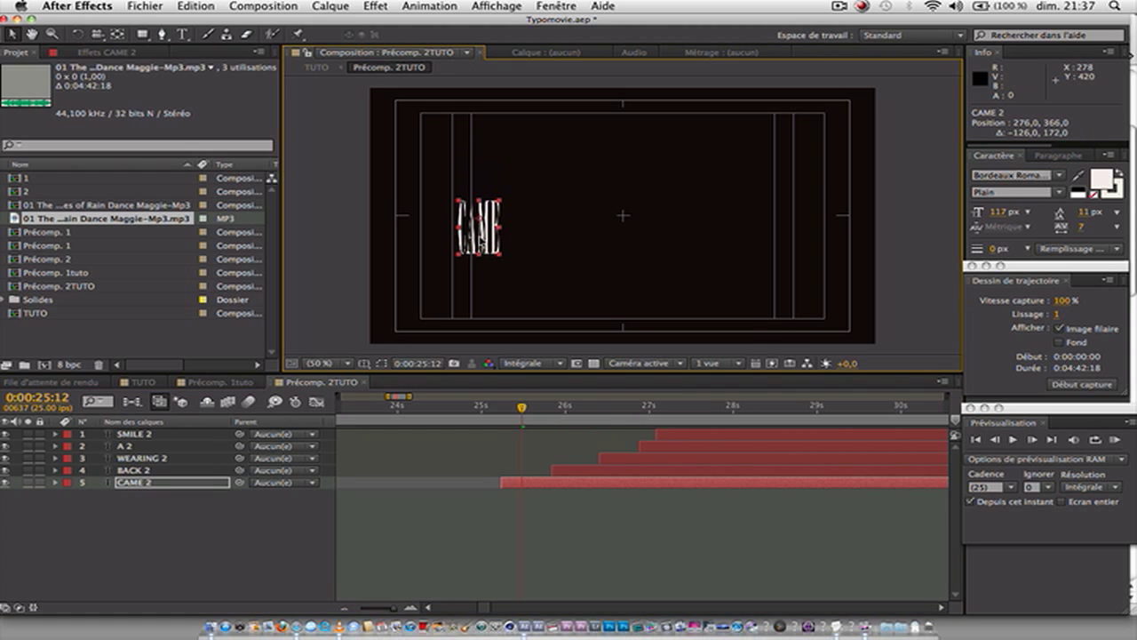
Make all five word layers, from SMILE 2 down to CAME 2, 3D layers
{"action": "left_click", "coordinate": [161, 486]}
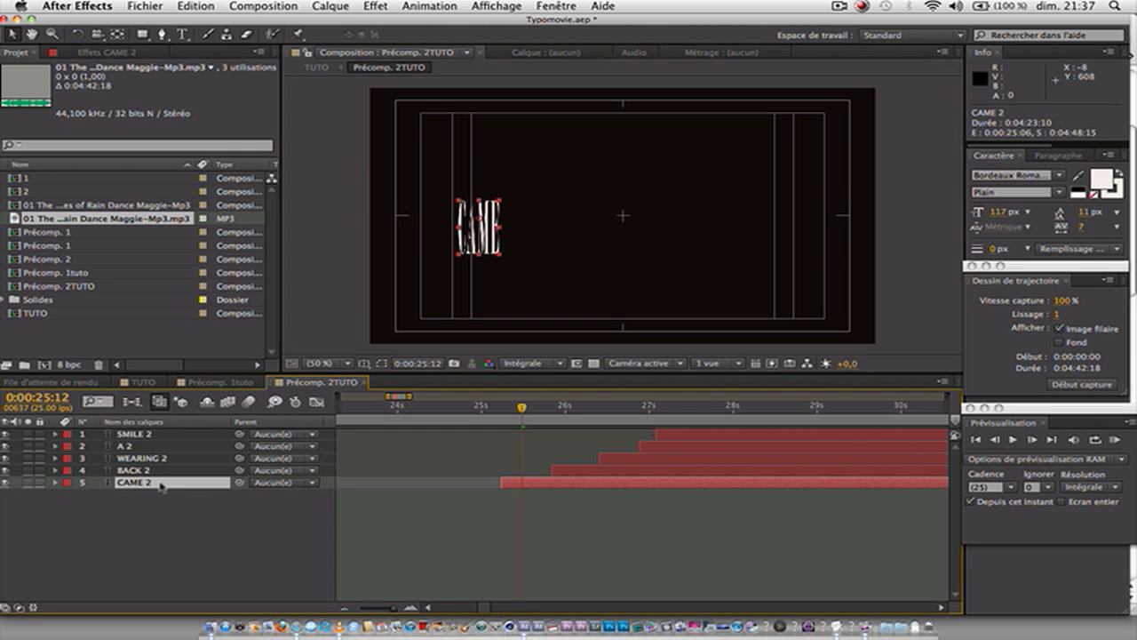
{"action": "key", "text": "r"}
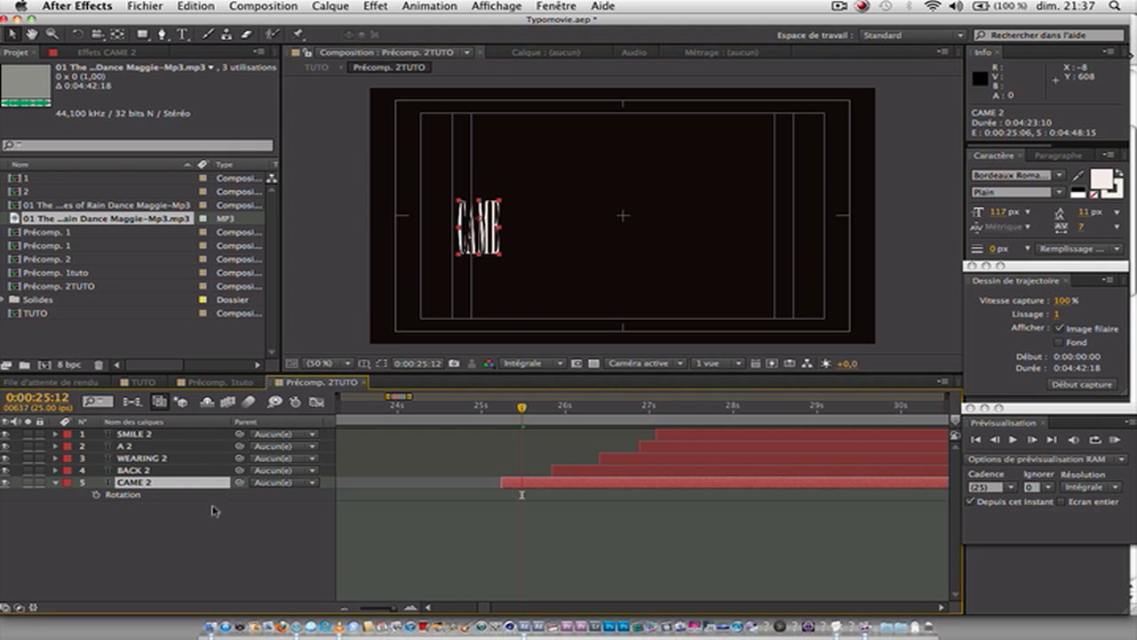
{"action": "left_click", "coordinate": [180, 534]}
{"action": "left_click", "coordinate": [323, 434]}
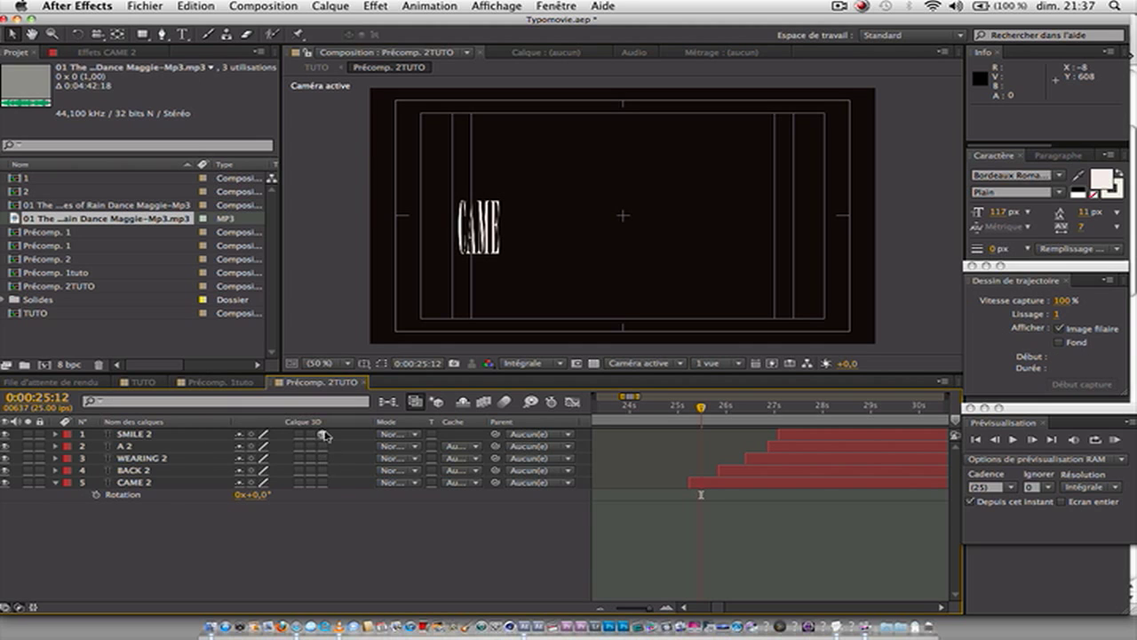
{"action": "left_click_drag", "start_coordinate": [324, 435], "coordinate": [326, 494]}
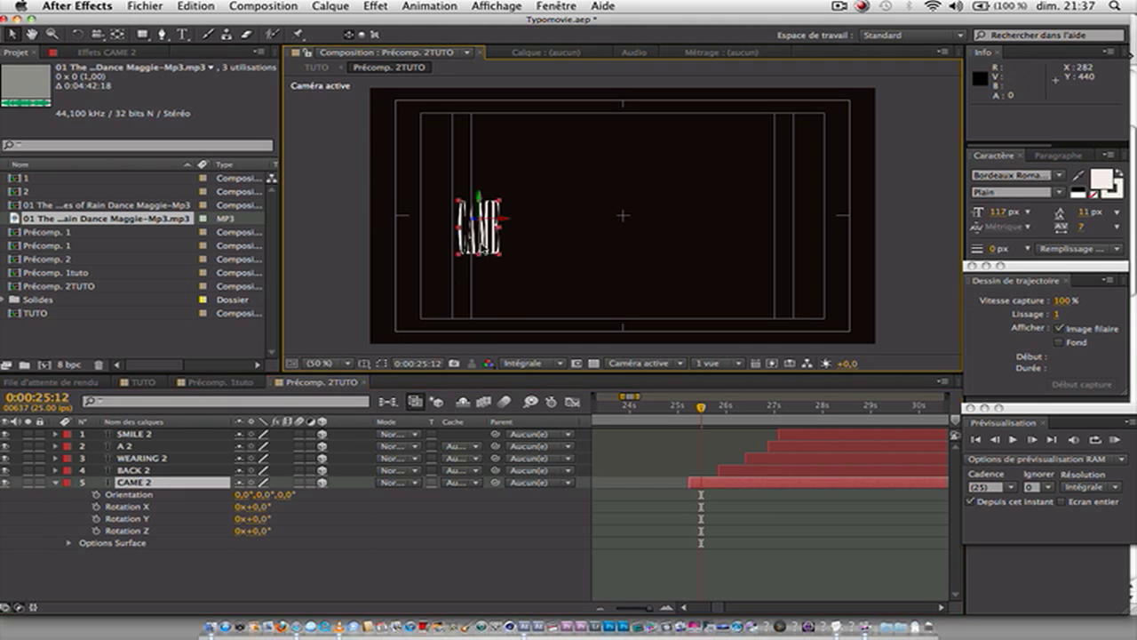
Set the Z rotation of the CAME 2 layer to -90° so the word stands vertically
{"action": "left_click", "coordinate": [480, 247]}
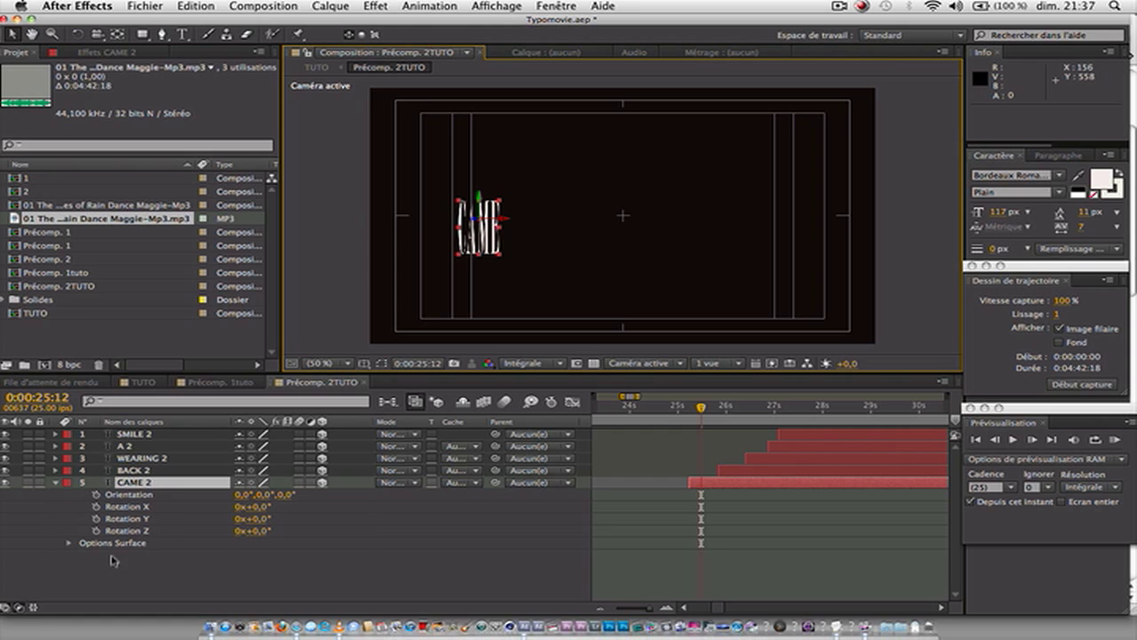
{"action": "left_click", "coordinate": [262, 531]}
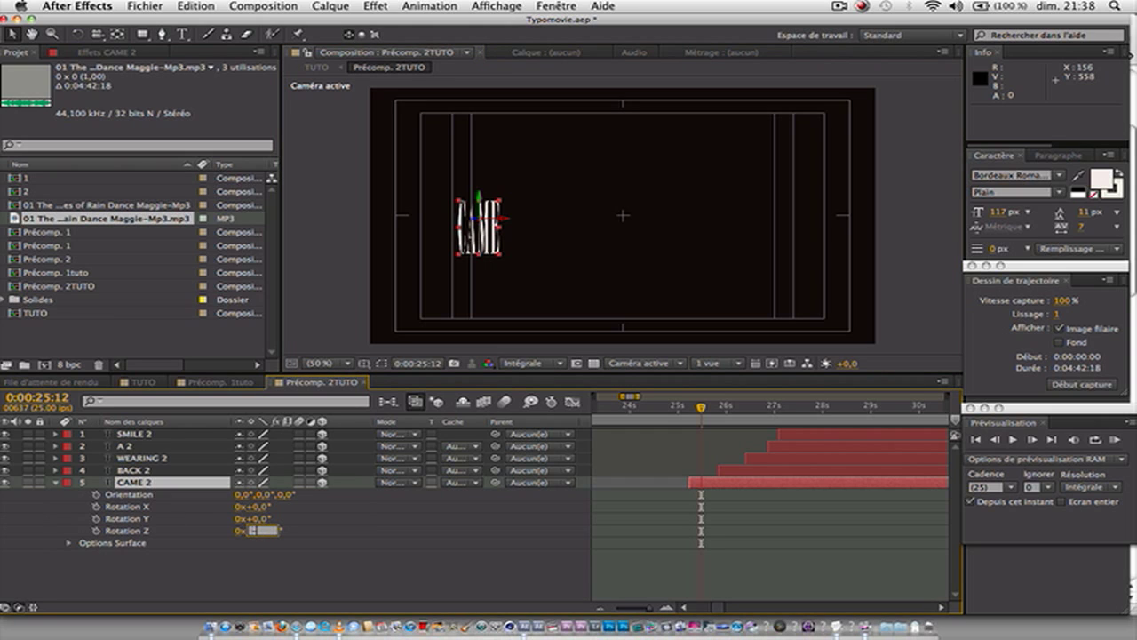
{"action": "type", "text": "-90"}
{"action": "key", "text": "Return"}
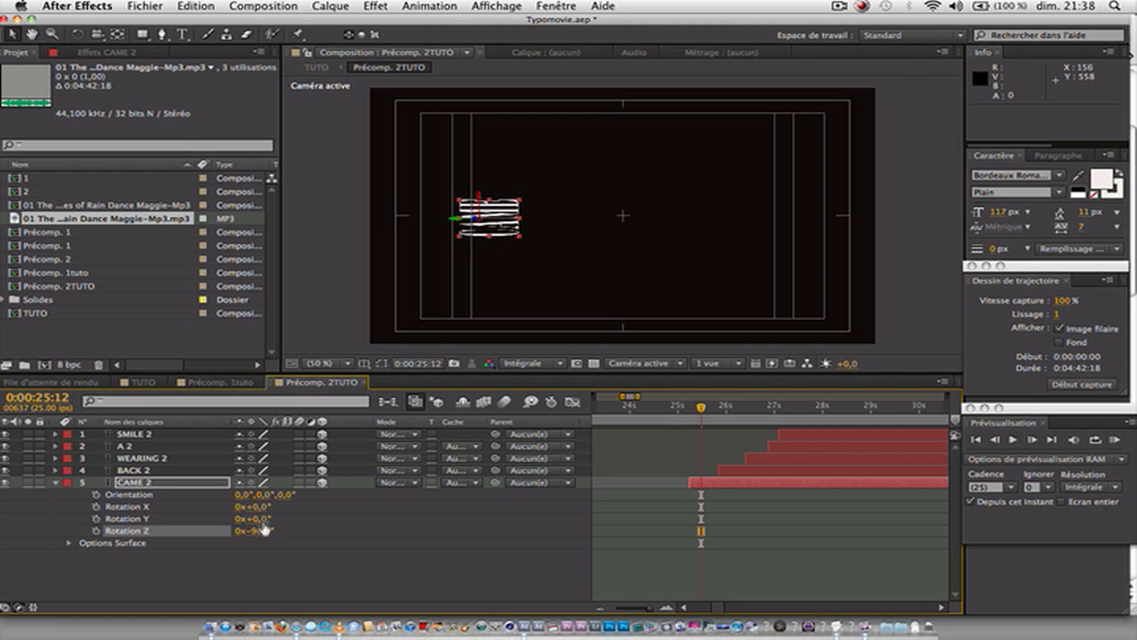
Scale vertical CAME to about 303 by 82% and place it along the frame's left guides at about 174, 378
{"action": "left_click", "coordinate": [490, 242]}
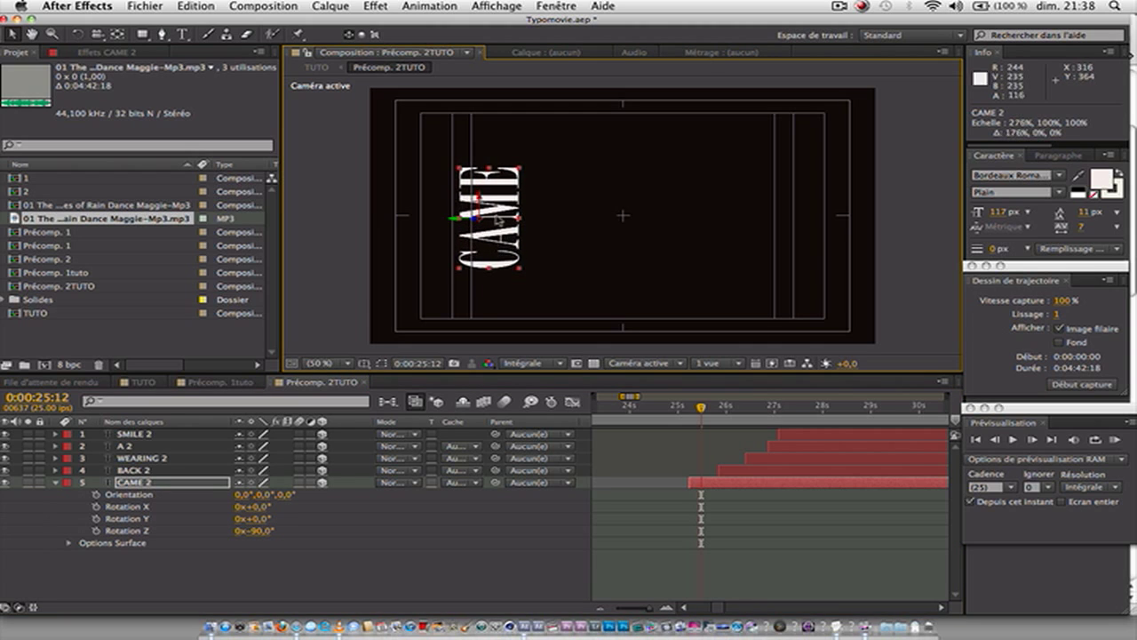
{"action": "left_click_drag", "start_coordinate": [490, 270], "coordinate": [451, 277]}
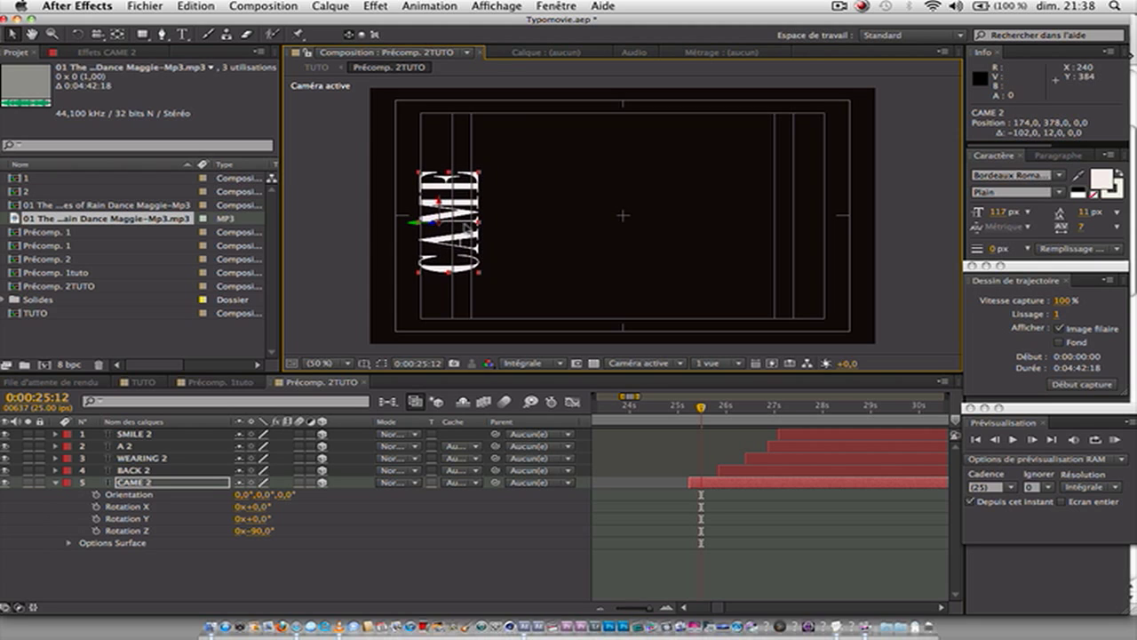
{"action": "left_click_drag", "start_coordinate": [449, 173], "coordinate": [453, 165]}
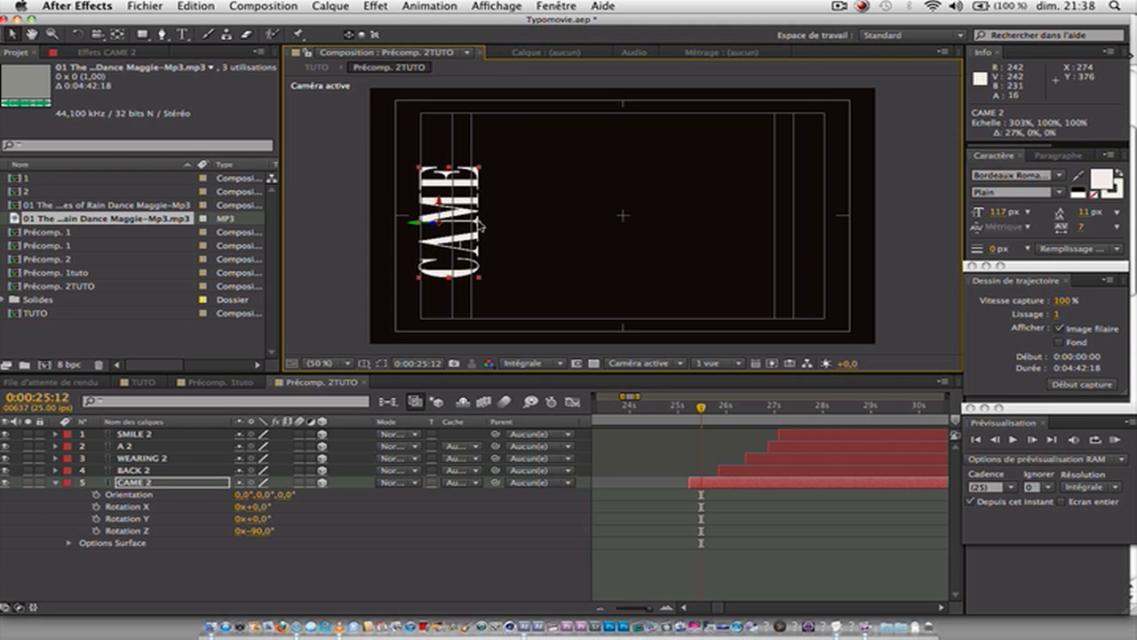
{"action": "left_click_drag", "start_coordinate": [479, 222], "coordinate": [473, 230]}
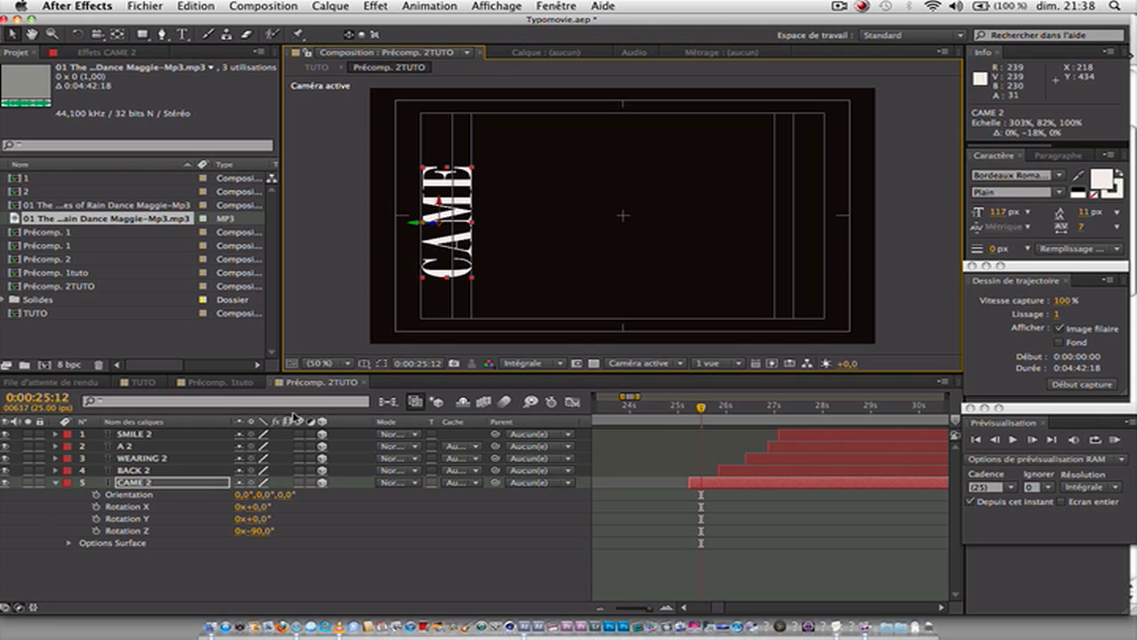
At 0:00:26:02, enlarge BACK to about 909 by 186% and place it beside CAME at about 732, 338
{"action": "left_click", "coordinate": [185, 471]}
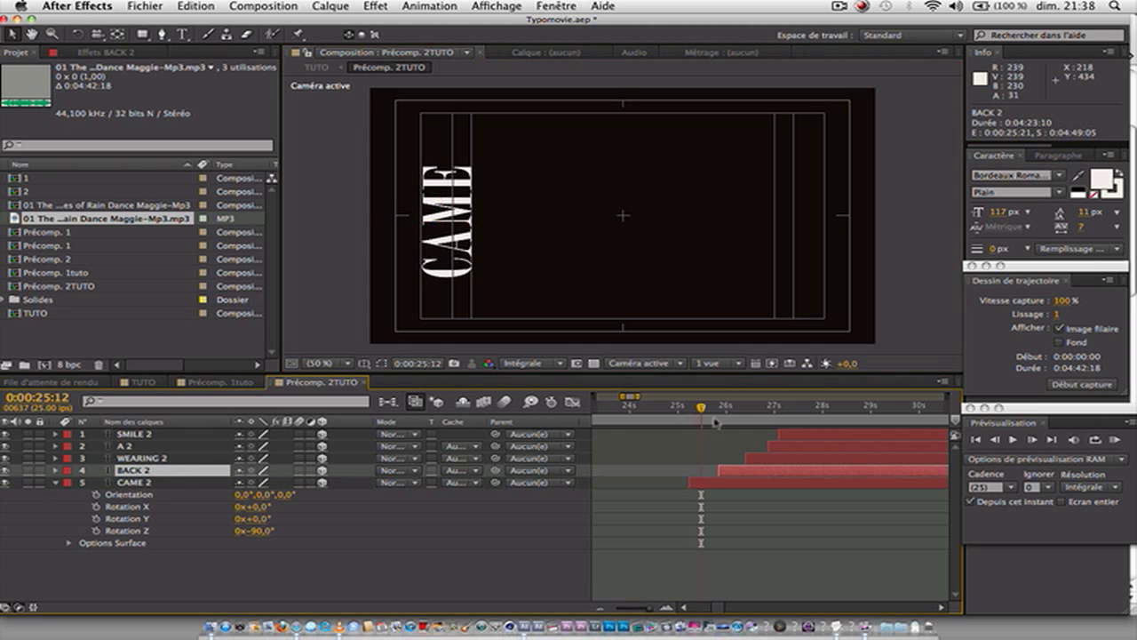
{"action": "left_click_drag", "start_coordinate": [701, 408], "coordinate": [730, 408]}
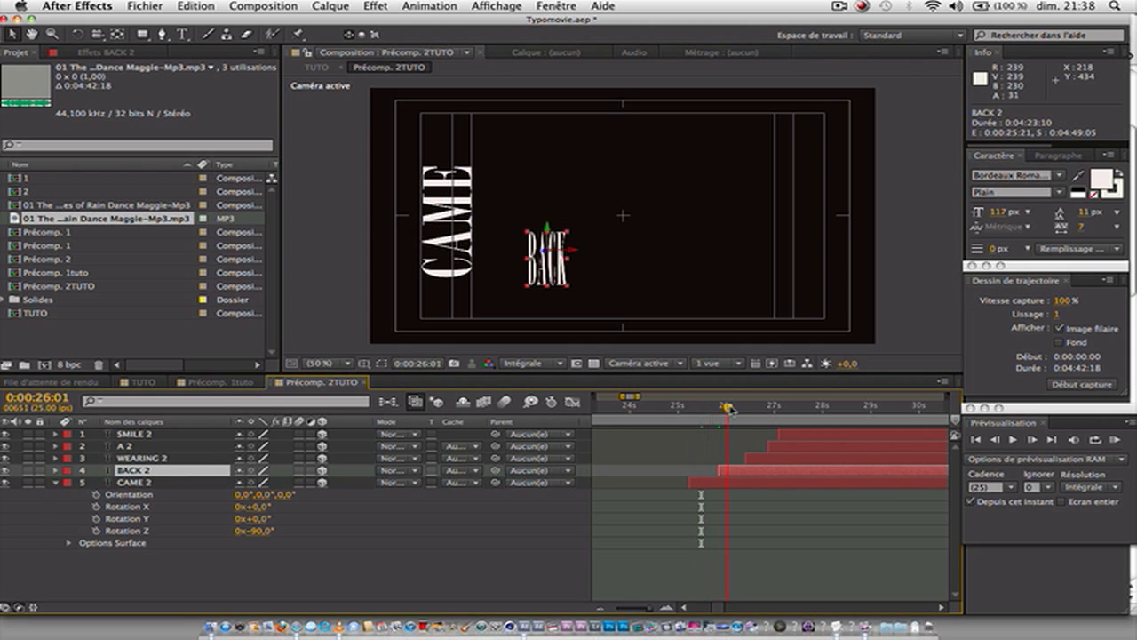
{"action": "left_click_drag", "start_coordinate": [567, 257], "coordinate": [676, 225]}
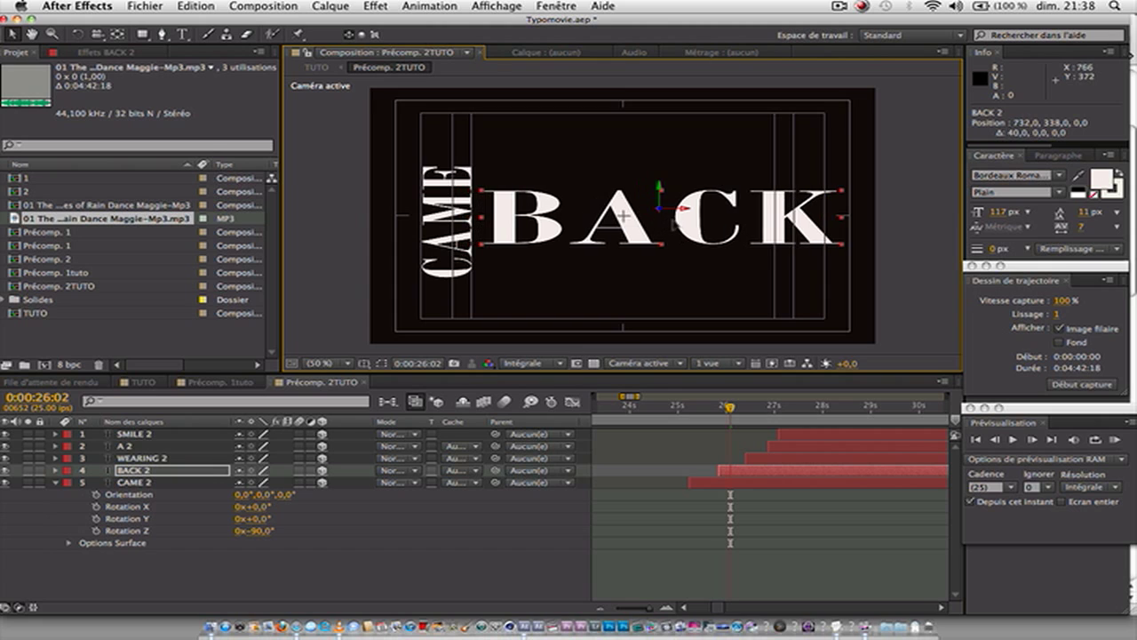
{"action": "left_click", "coordinate": [483, 186]}
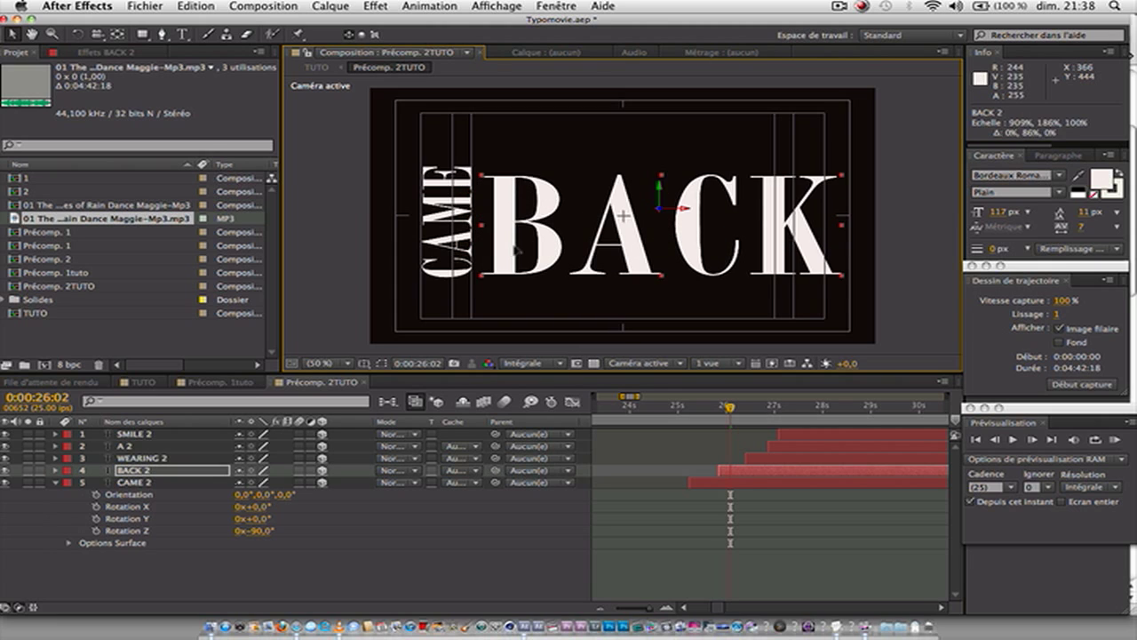
Match BACK to CAME's height at 722, 320 with a scale of about 913 by 204%, and move both words up together
{"action": "left_click_drag", "start_coordinate": [514, 246], "coordinate": [510, 240]}
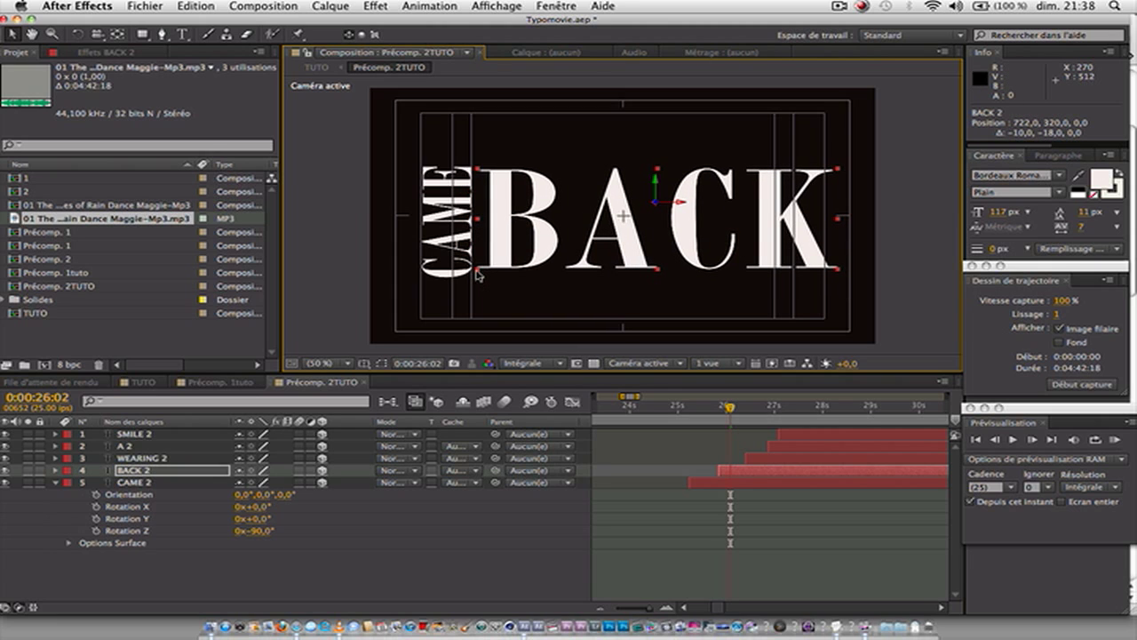
{"action": "left_click_drag", "start_coordinate": [478, 274], "coordinate": [478, 278]}
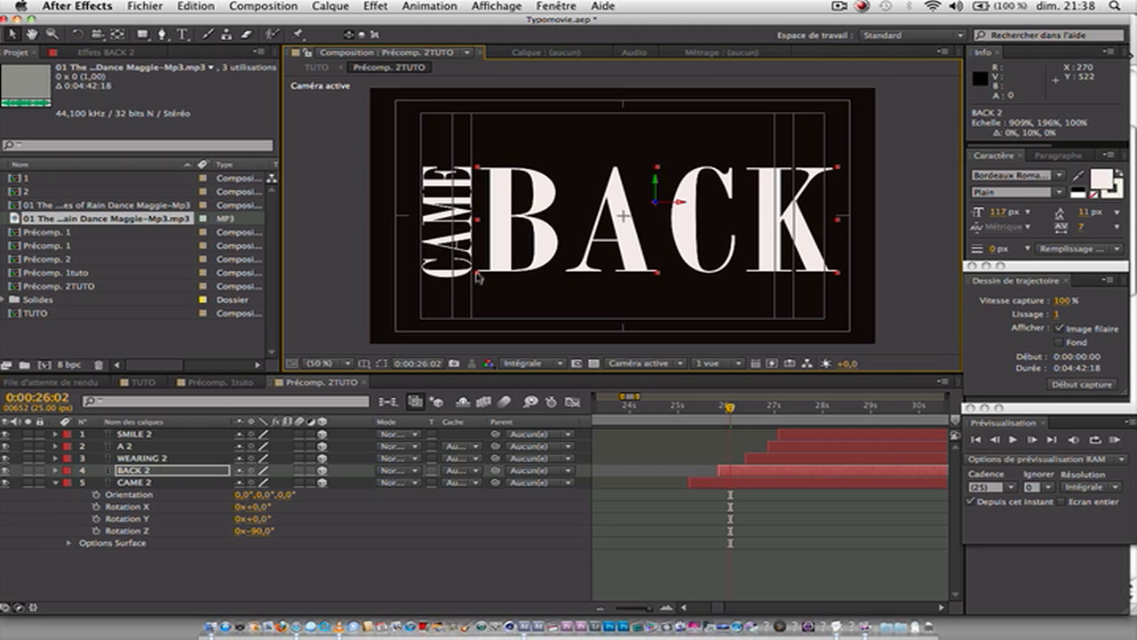
{"action": "left_click_drag", "start_coordinate": [477, 276], "coordinate": [477, 281]}
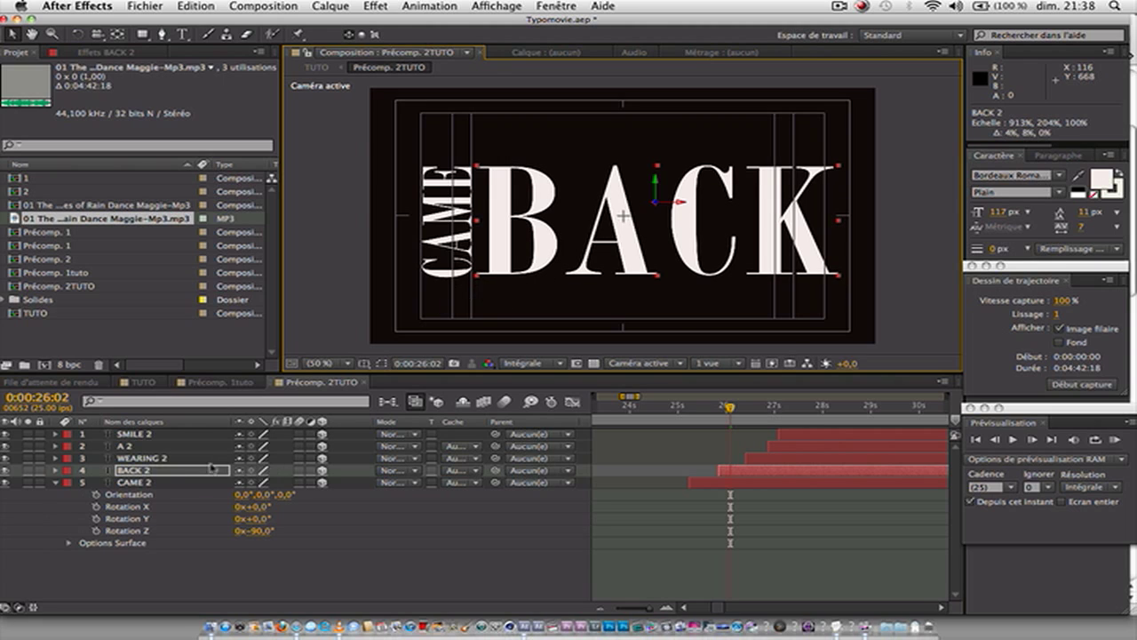
{"action": "left_click", "coordinate": [189, 486], "text": "shift"}
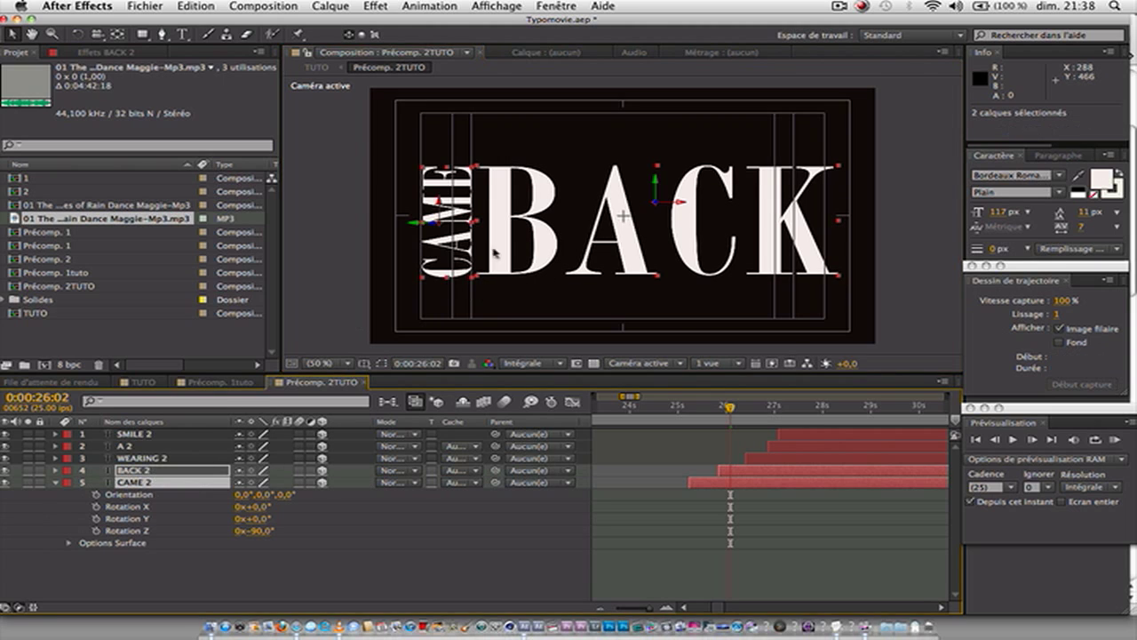
{"action": "left_click_drag", "start_coordinate": [521, 240], "coordinate": [525, 226]}
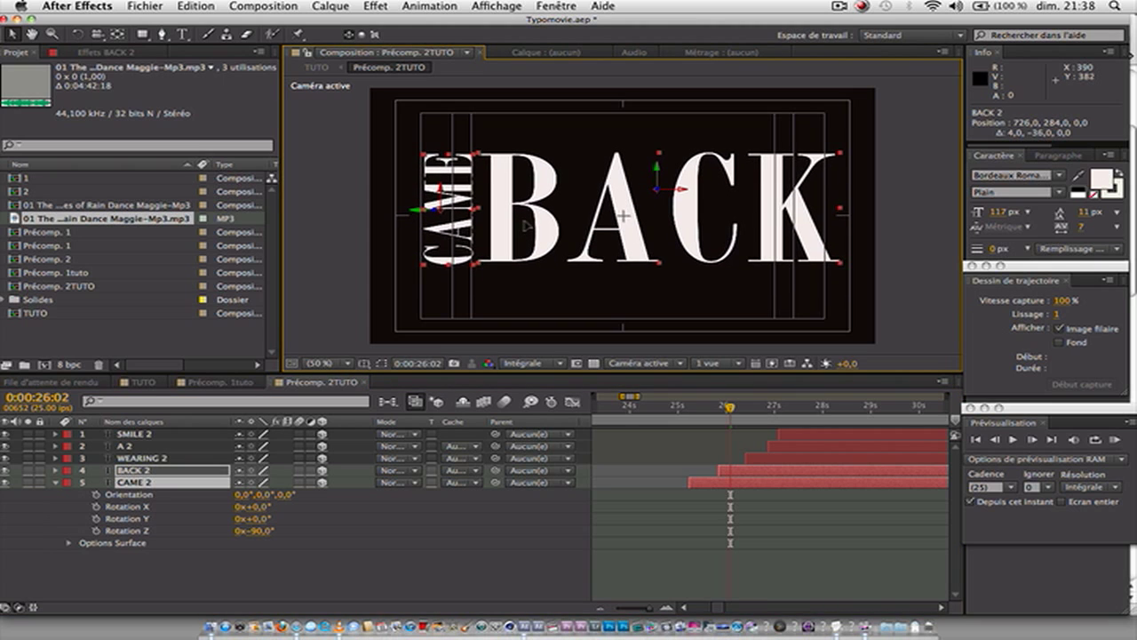
Place WEARING directly below CAME and BACK at 336, 524, lined up with the block's left edge
{"action": "left_click", "coordinate": [164, 460]}
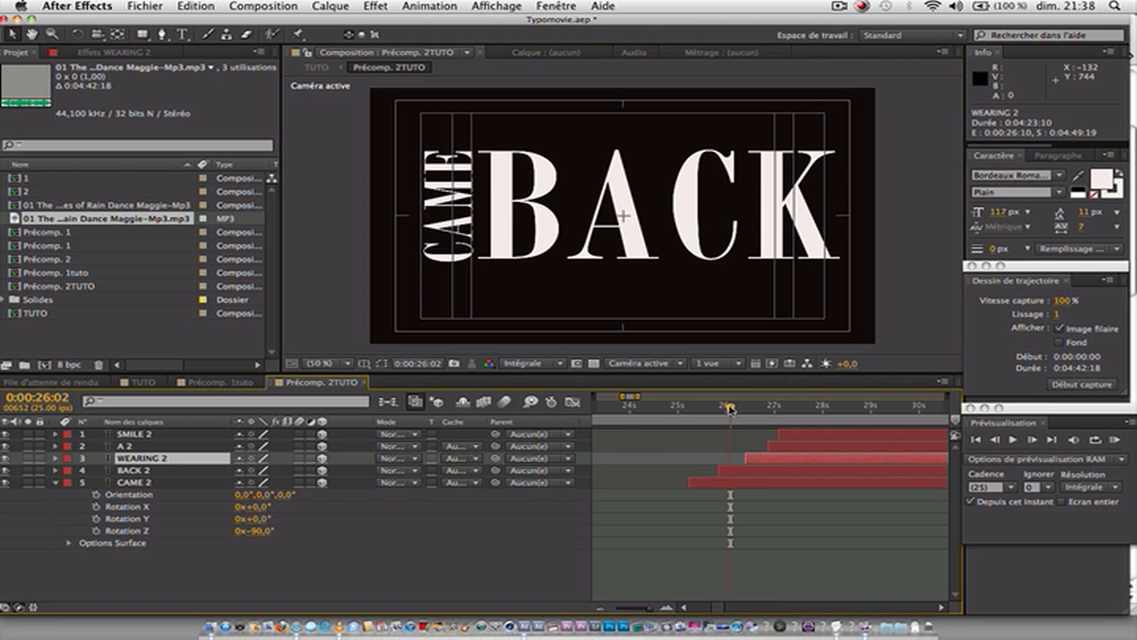
{"action": "left_click_drag", "start_coordinate": [730, 409], "coordinate": [753, 409]}
{"action": "left_click_drag", "start_coordinate": [658, 192], "coordinate": [516, 301]}
{"action": "key", "text": "p"}
At 0:00:27:05, reduce SMILE's vertical scale to about 53% and nudge the word up to 956, 522
{"action": "left_click_drag", "start_coordinate": [753, 407], "coordinate": [784, 404]}
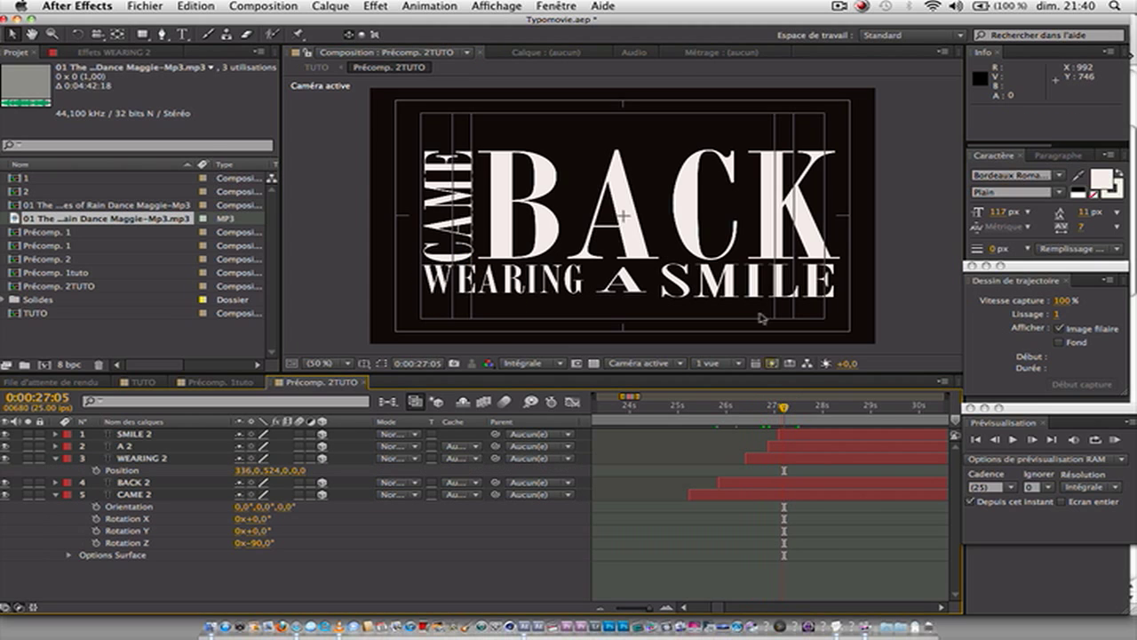
{"action": "left_click", "coordinate": [753, 299]}
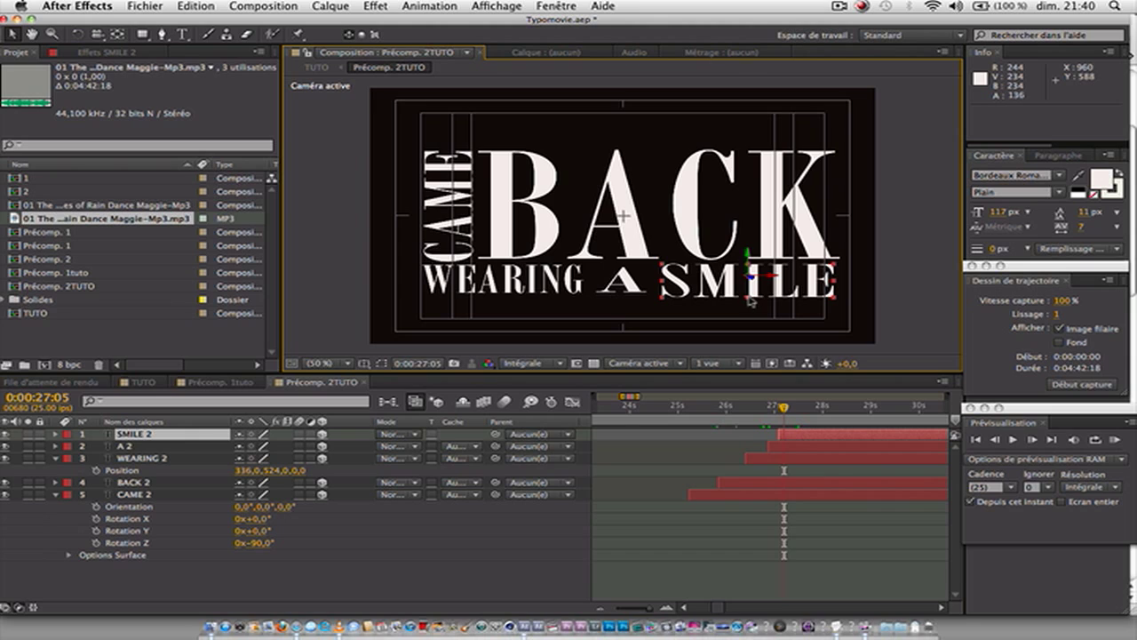
{"action": "left_click", "coordinate": [751, 301]}
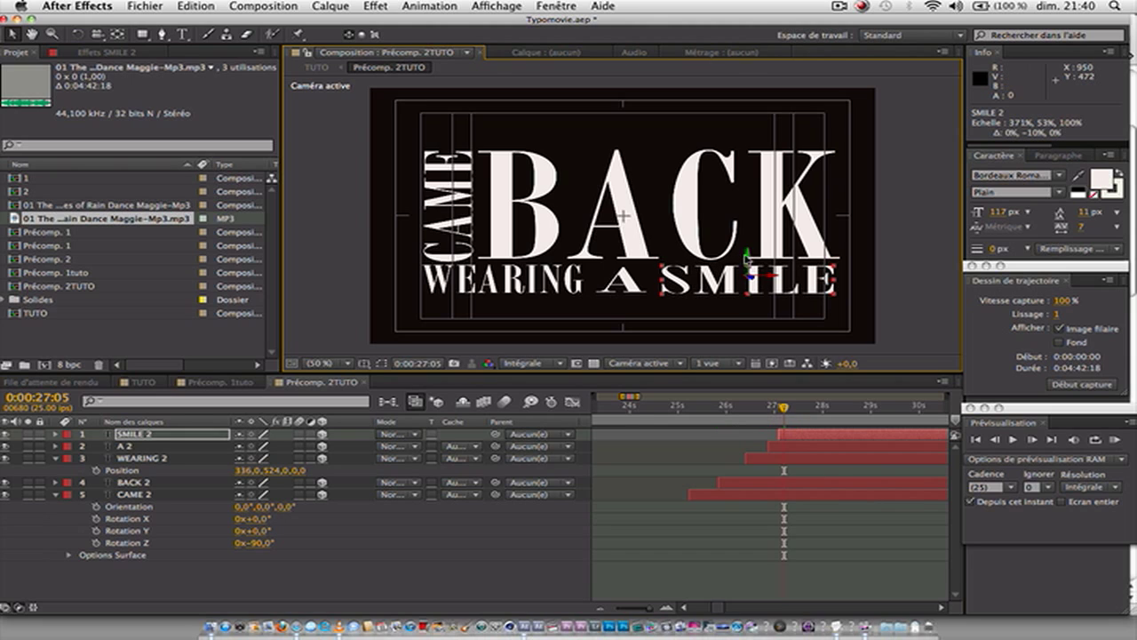
{"action": "left_click_drag", "start_coordinate": [753, 259], "coordinate": [753, 257]}
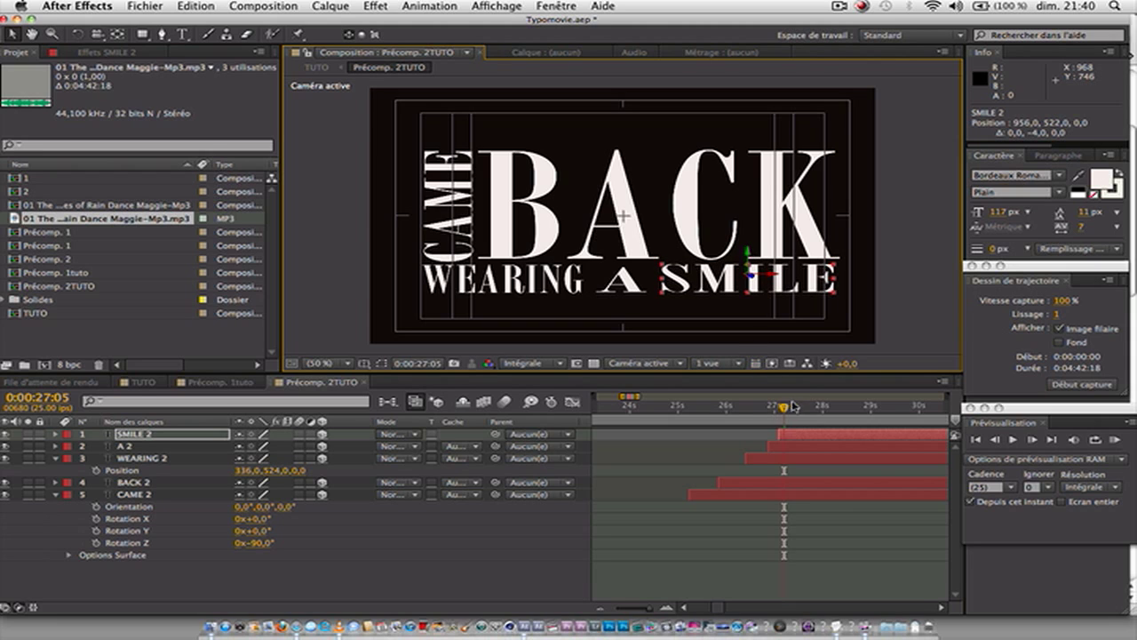
Return to 0:00:25:07 and collapse the displayed properties of the CAME 2 and WEARING 2 layers
{"action": "left_click_drag", "start_coordinate": [784, 408], "coordinate": [691, 411]}
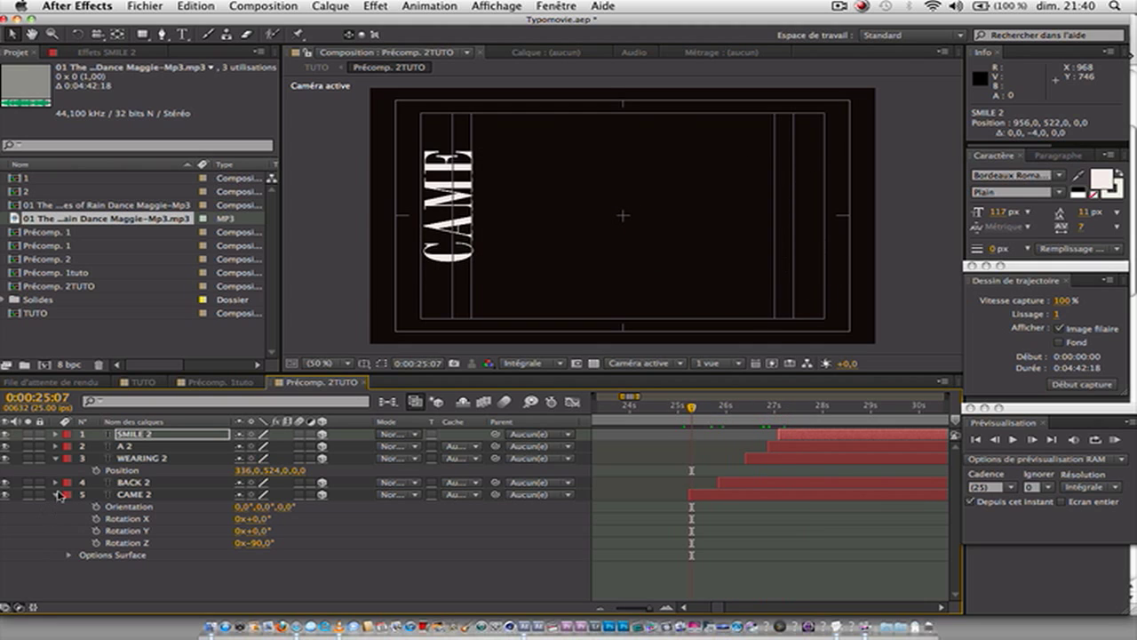
{"action": "left_click", "coordinate": [59, 494]}
{"action": "left_click", "coordinate": [58, 458]}
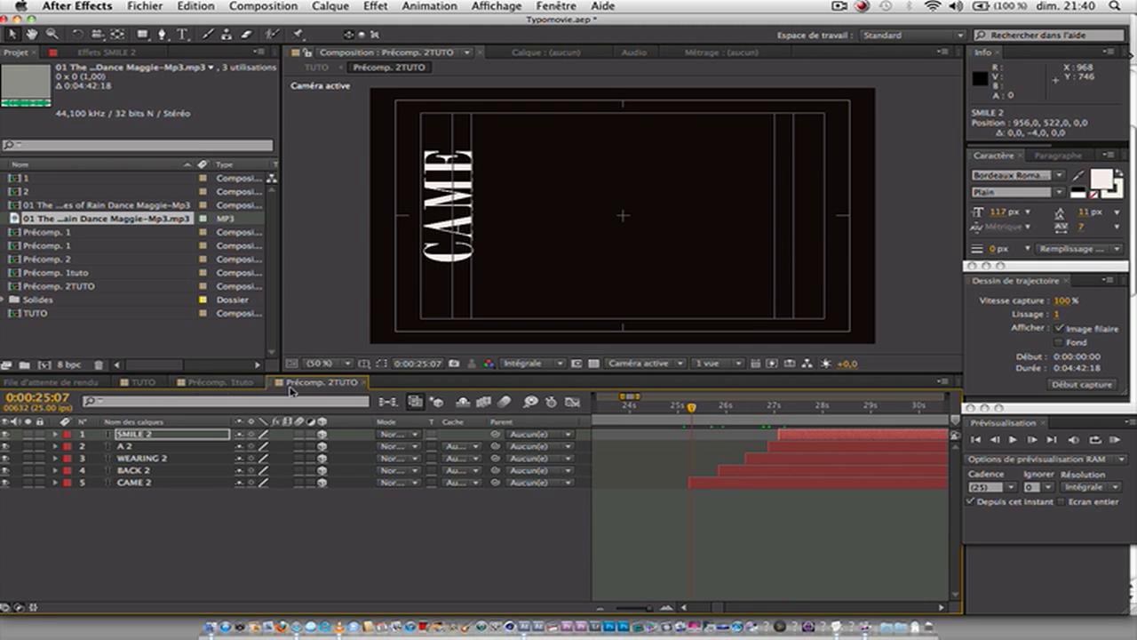
In Précomp. 1tuto, extend the start of the LIP layer three frames earlier, to 0:00:20:16
{"action": "left_click", "coordinate": [252, 384]}
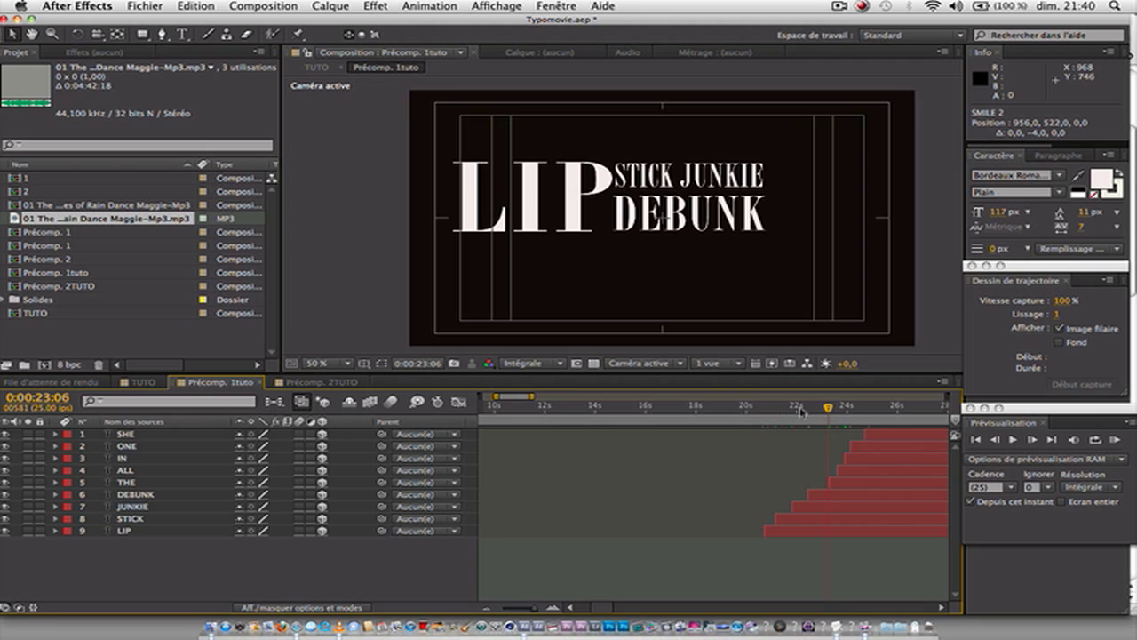
{"action": "left_click_drag", "start_coordinate": [831, 411], "coordinate": [771, 411]}
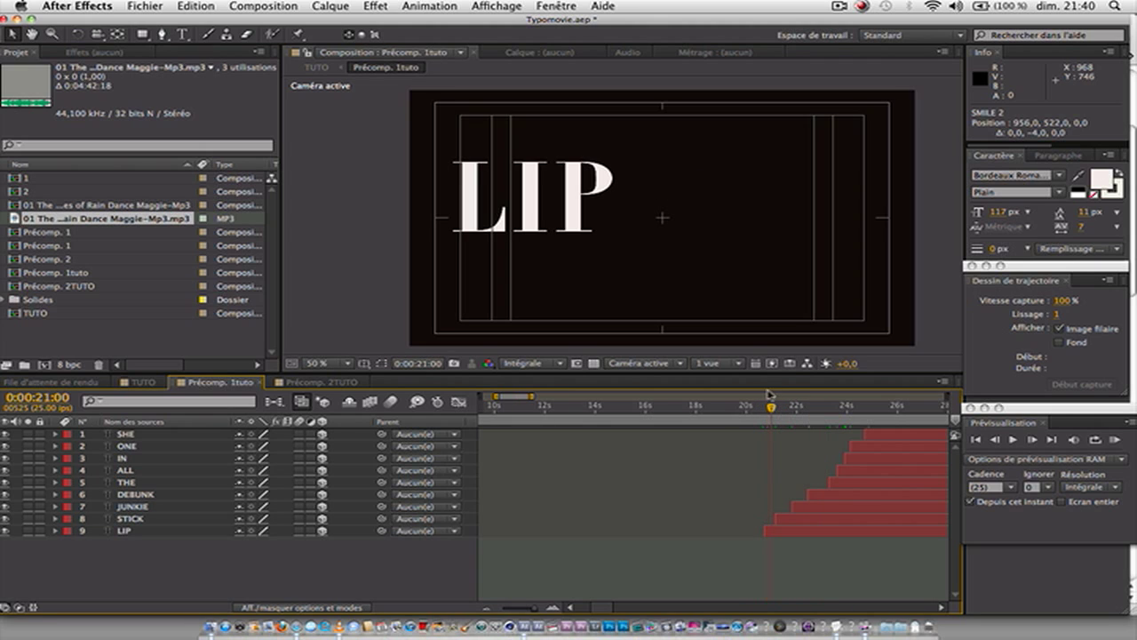
{"action": "left_click_drag", "start_coordinate": [771, 410], "coordinate": [765, 411]}
{"action": "left_click_drag", "start_coordinate": [763, 410], "coordinate": [766, 410]}
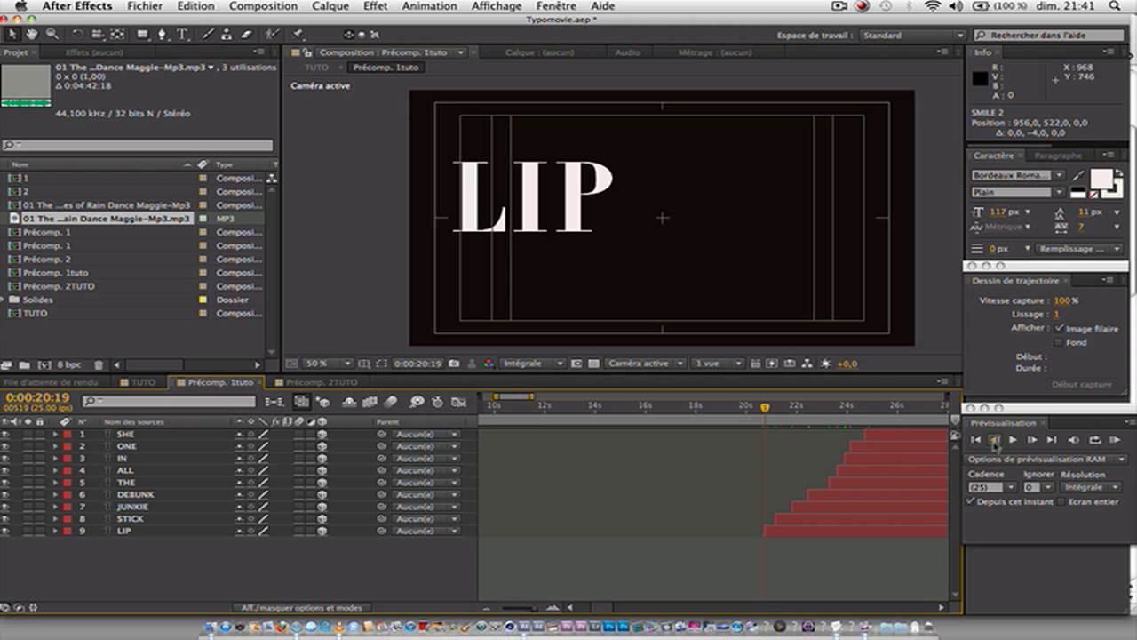
{"action": "left_click", "coordinate": [995, 440]}
{"action": "left_click", "coordinate": [995, 440]}
{"action": "left_click", "coordinate": [995, 441]}
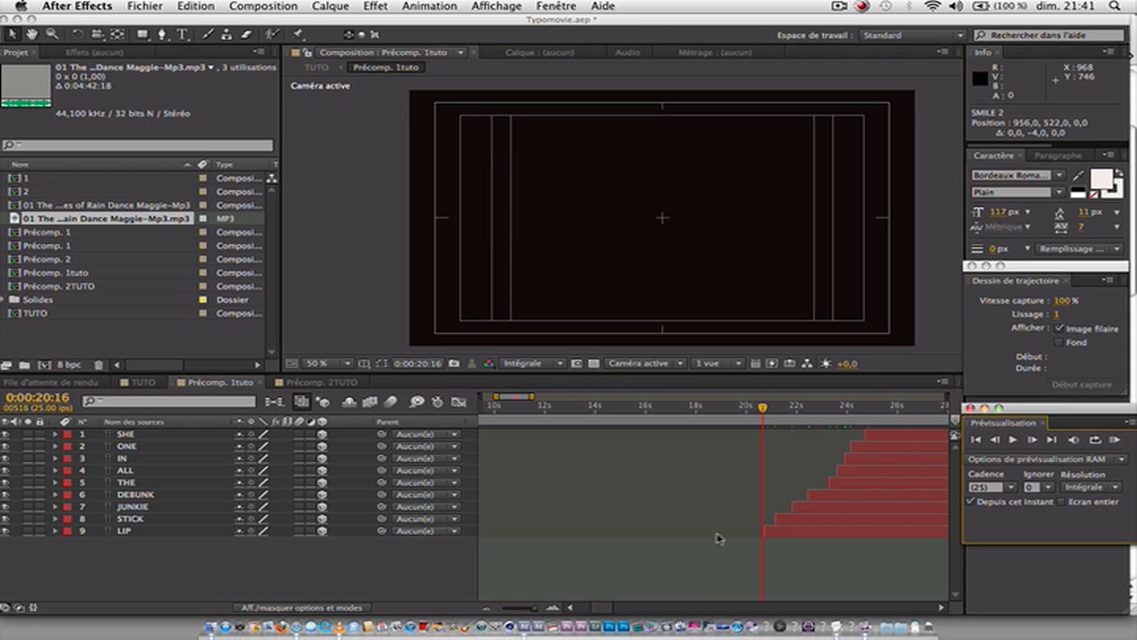
{"action": "scroll", "coordinate": [703, 531], "scroll_direction": "up", "scroll_amount": 5}
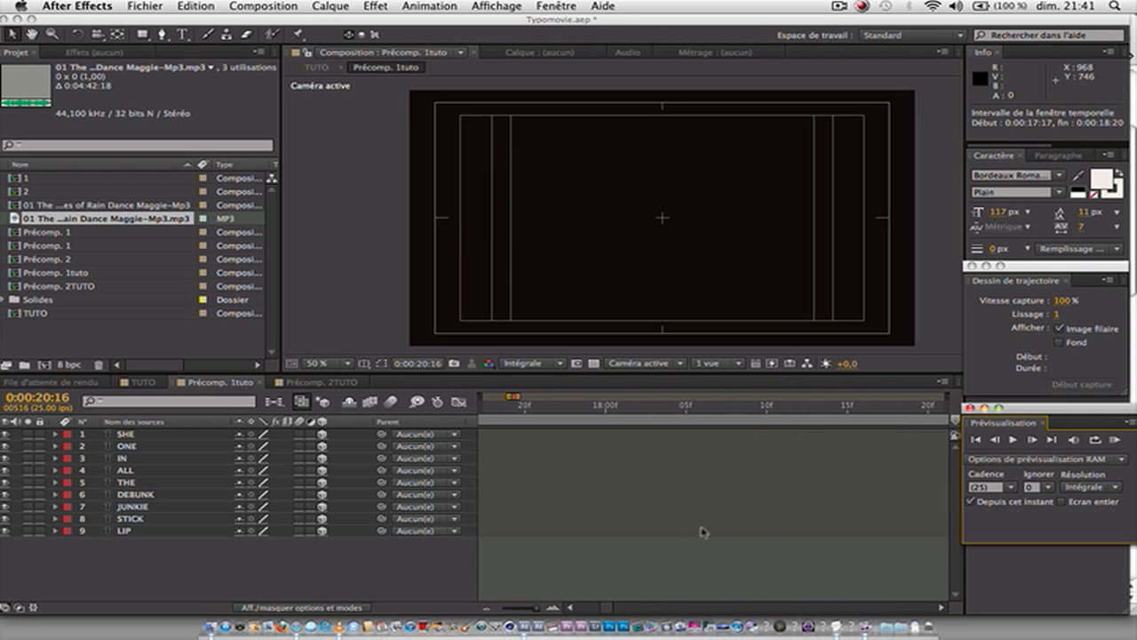
{"action": "key", "text": "Page_Down"}
{"action": "key", "text": "Page_Up"}
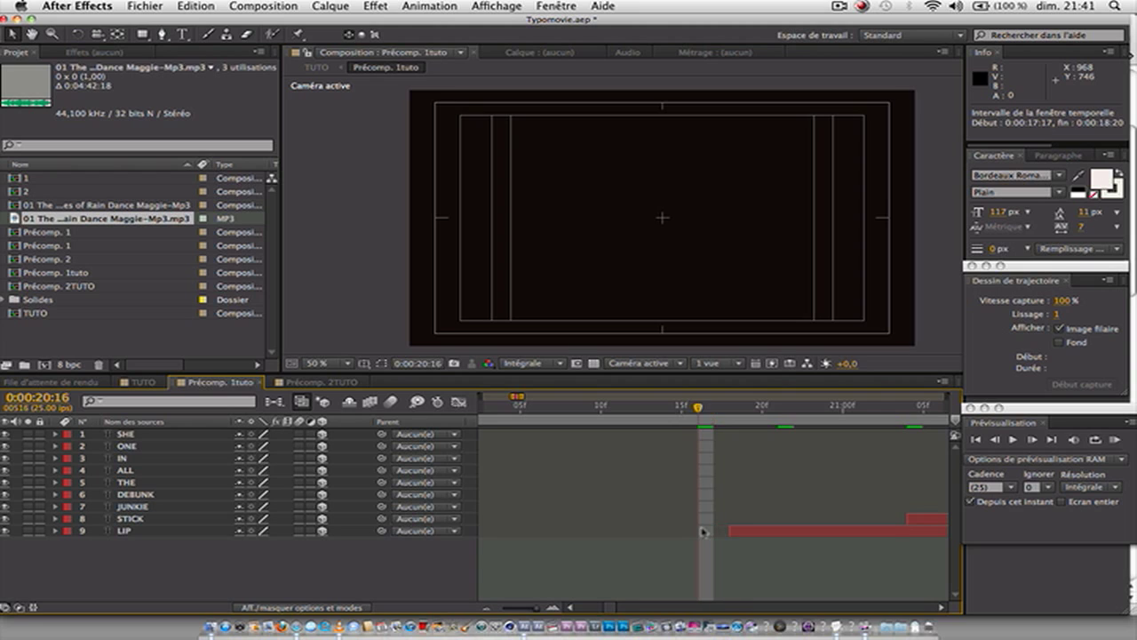
{"action": "left_click_drag", "start_coordinate": [728, 530], "coordinate": [701, 531]}
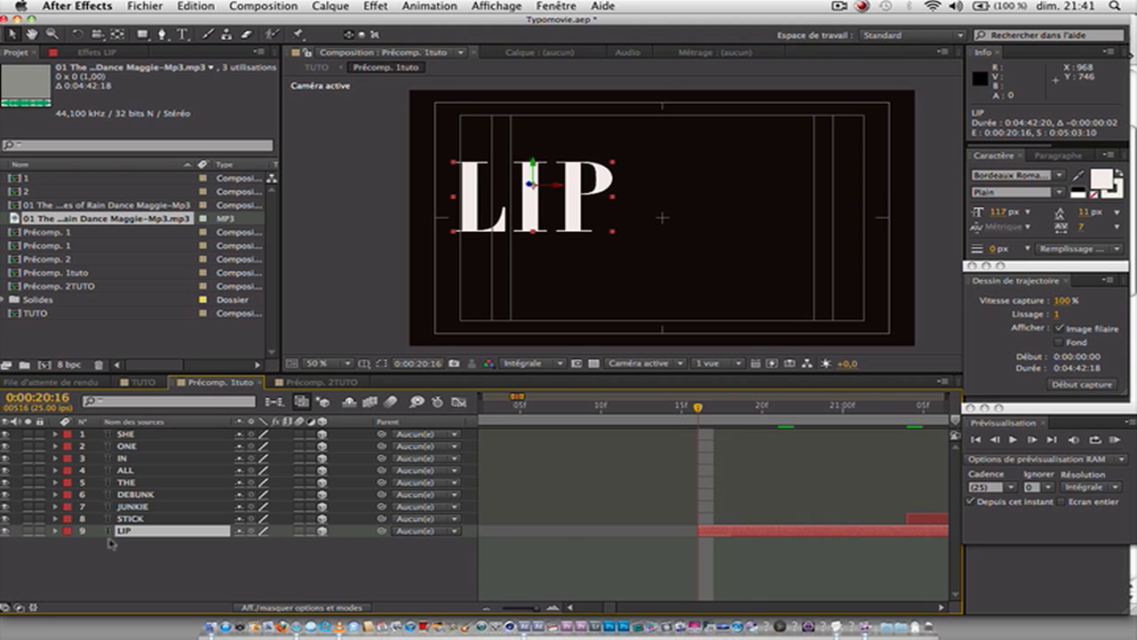
Add a position keyframe to the LIP layer at 0:00:20:19, keeping its position of 312, 266, 0
{"action": "key", "text": "p"}
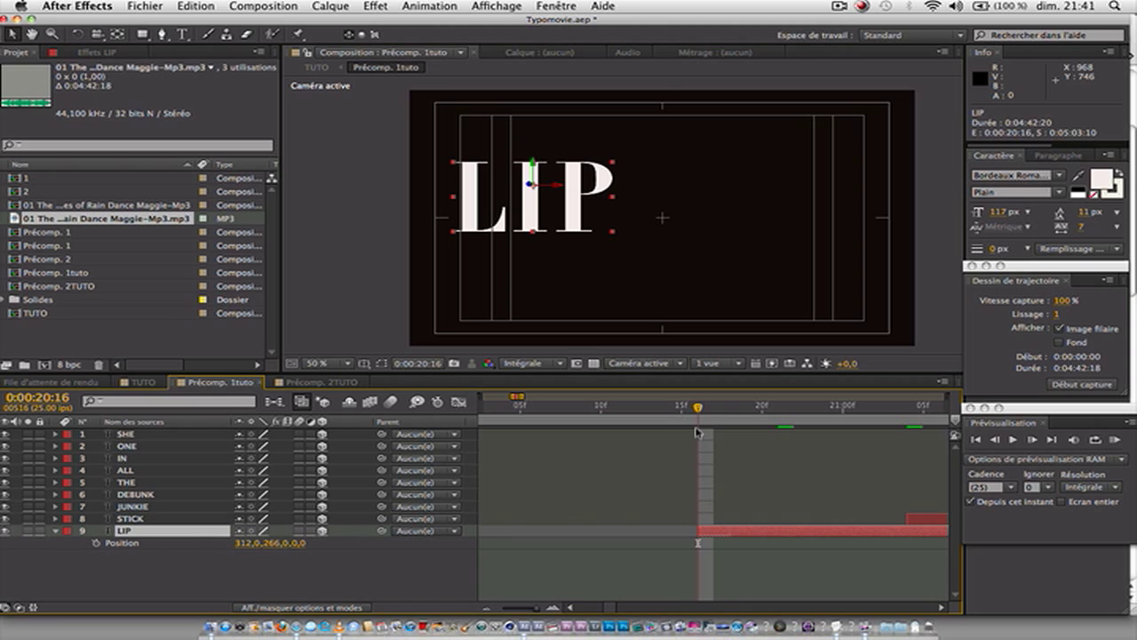
{"action": "key", "text": "Page_Down"}
{"action": "key", "text": "Page_Down"}
{"action": "key", "text": "Page_Down"}
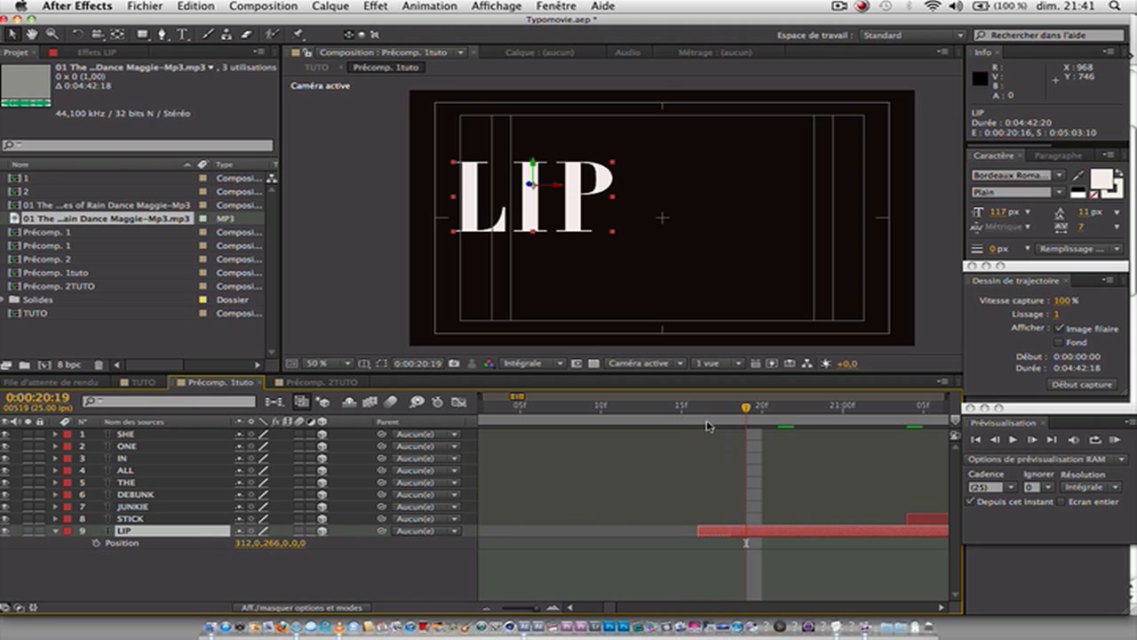
{"action": "left_click", "coordinate": [96, 543]}
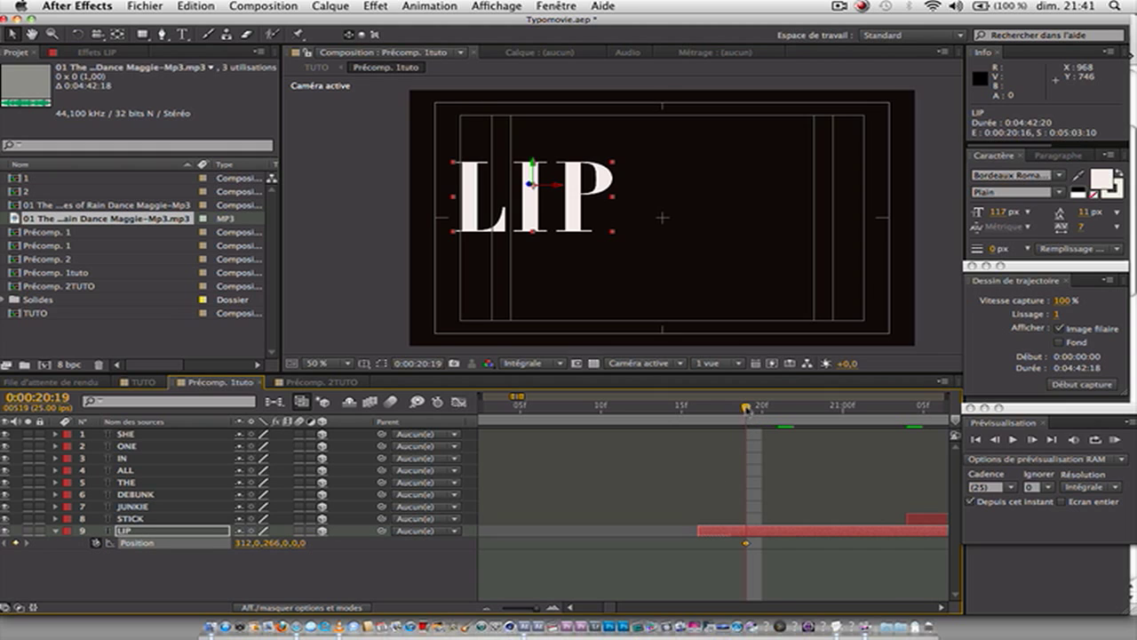
At 0:00:20:16, bring LIP toward the camera until it leaves the frame, with a Z position of about -1405
{"action": "left_click_drag", "start_coordinate": [746, 409], "coordinate": [699, 409]}
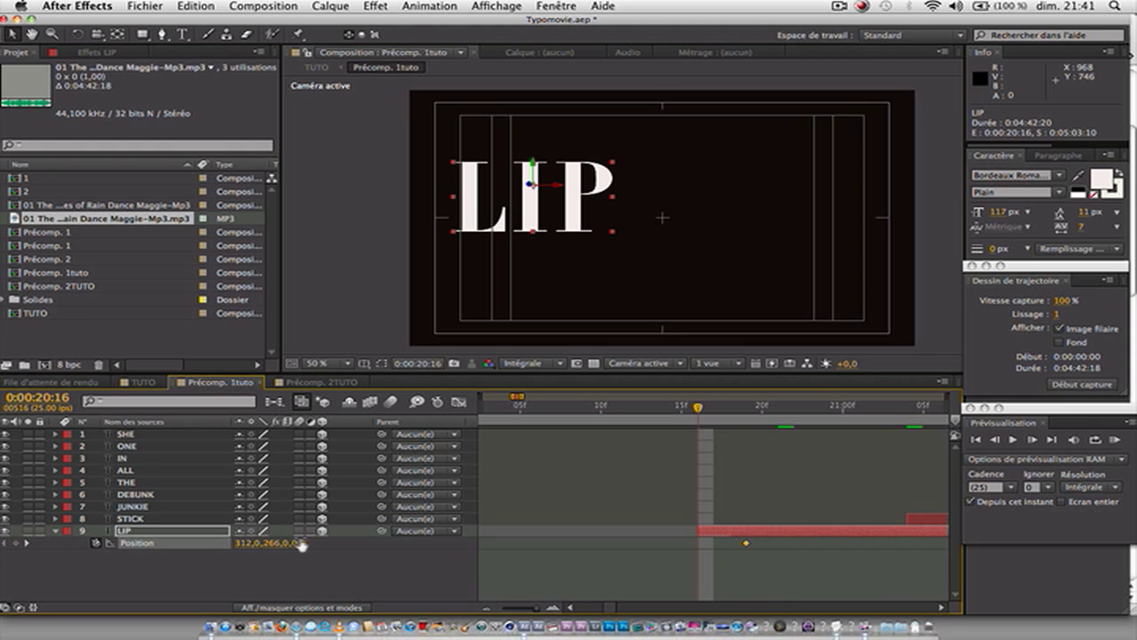
{"action": "left_click_drag", "start_coordinate": [302, 545], "coordinate": [147, 517]}
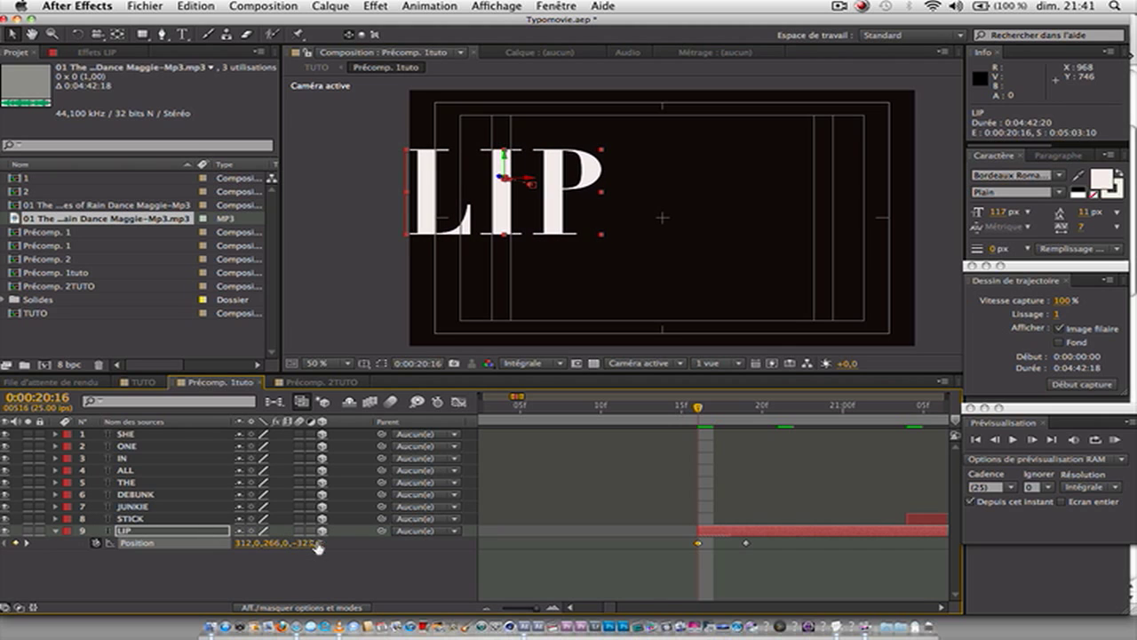
{"action": "left_click_drag", "start_coordinate": [317, 545], "coordinate": [168, 537]}
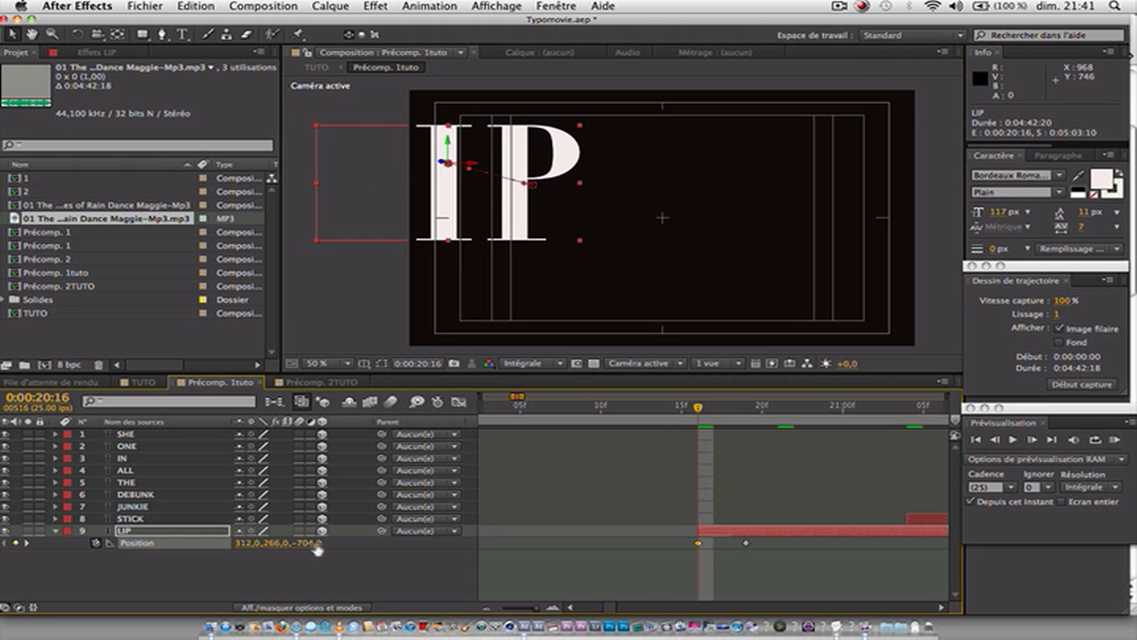
{"action": "left_click_drag", "start_coordinate": [317, 546], "coordinate": [73, 547]}
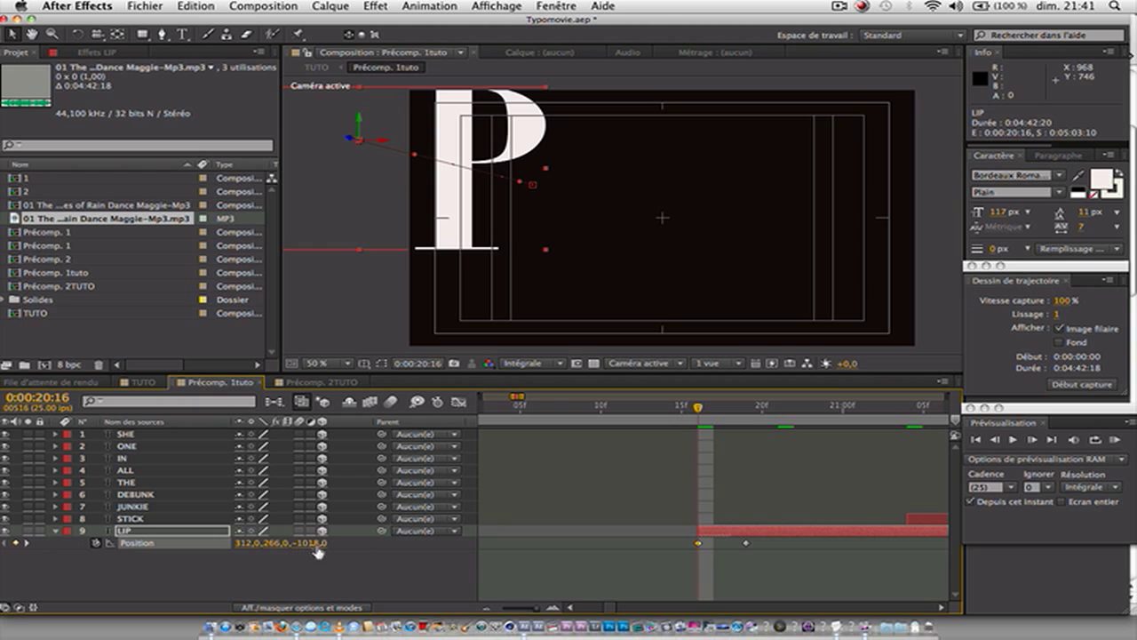
{"action": "left_click_drag", "start_coordinate": [315, 545], "coordinate": [16, 550]}
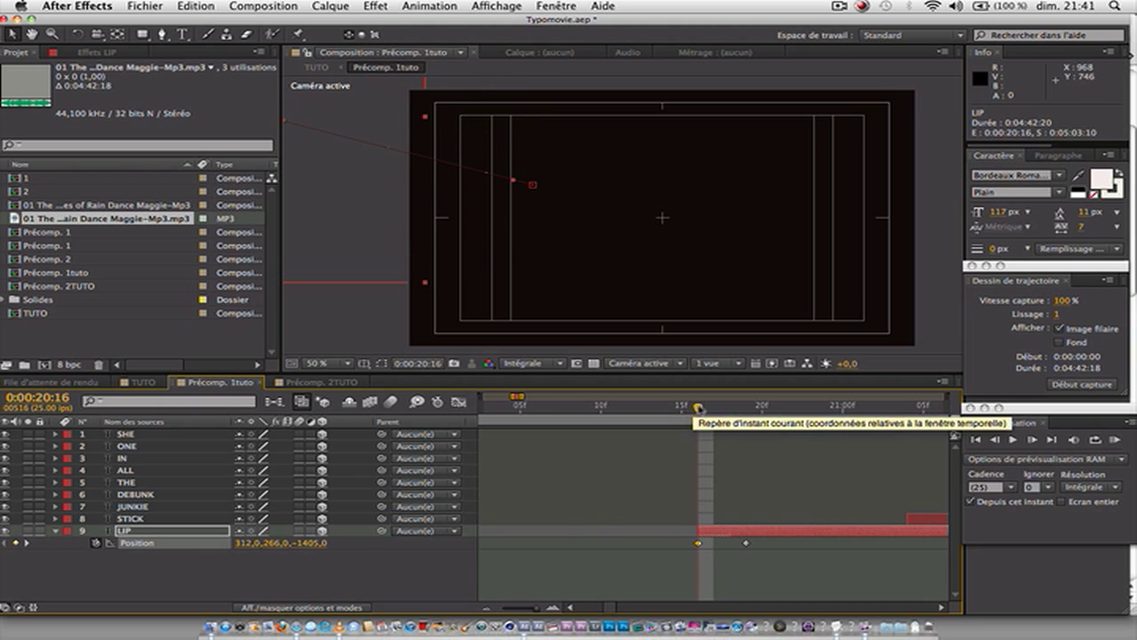
Extend the start of the DEBUNK layer three frames earlier, to 0:00:22:08
{"action": "left_click_drag", "start_coordinate": [696, 407], "coordinate": [903, 425]}
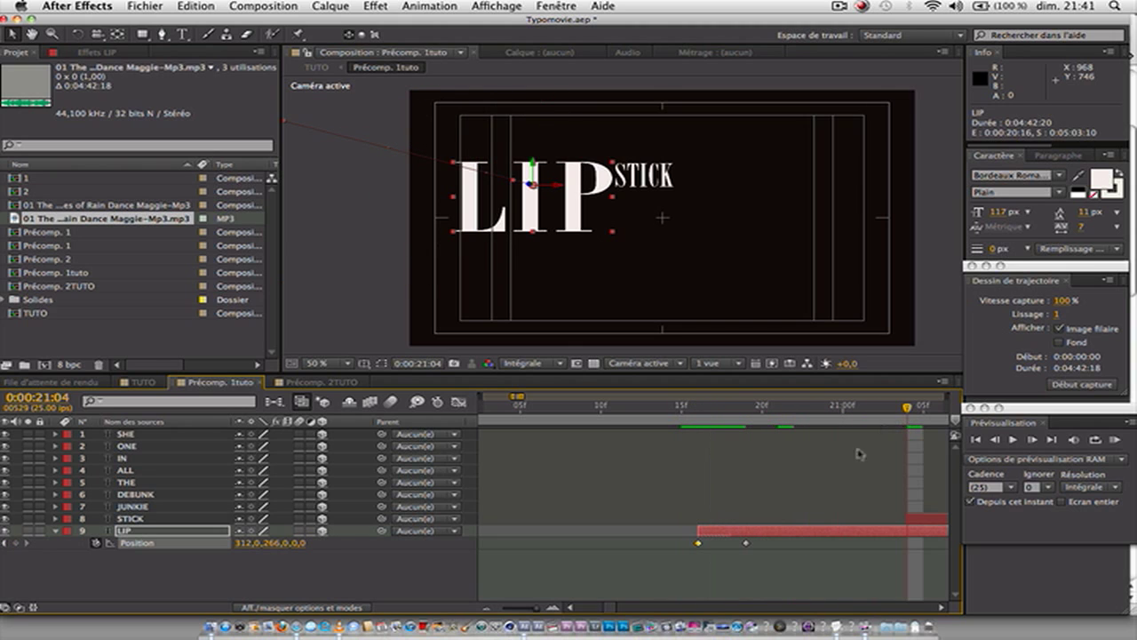
{"action": "scroll", "coordinate": [787, 500], "scroll_direction": "right", "scroll_amount": 5}
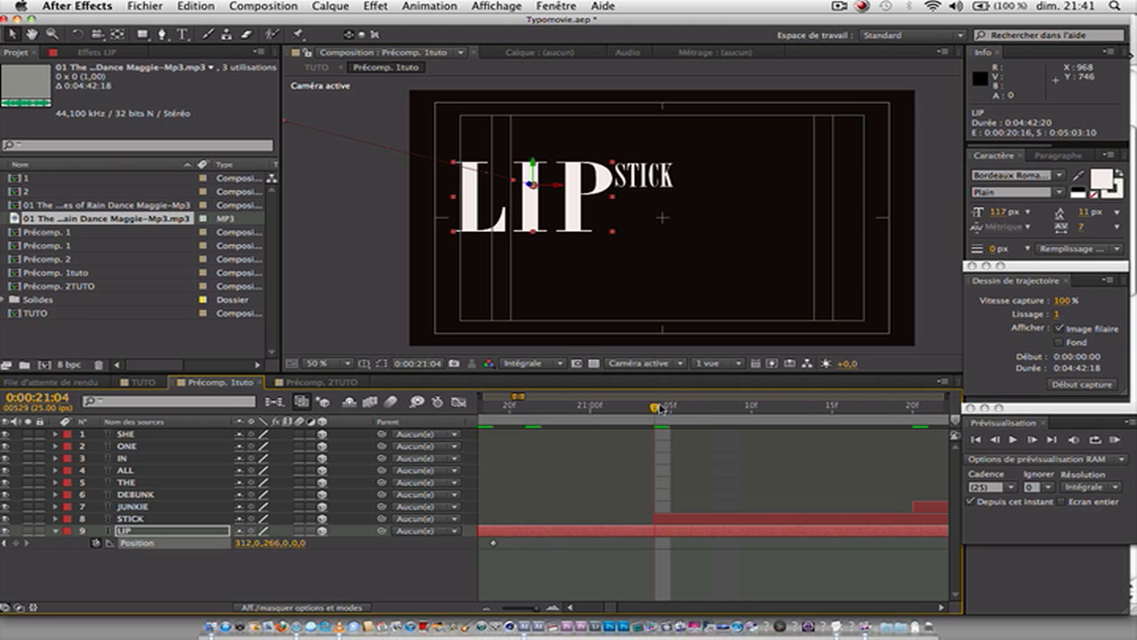
{"action": "left_click", "coordinate": [752, 407]}
{"action": "scroll", "coordinate": [730, 438], "scroll_direction": "down", "scroll_amount": 3}
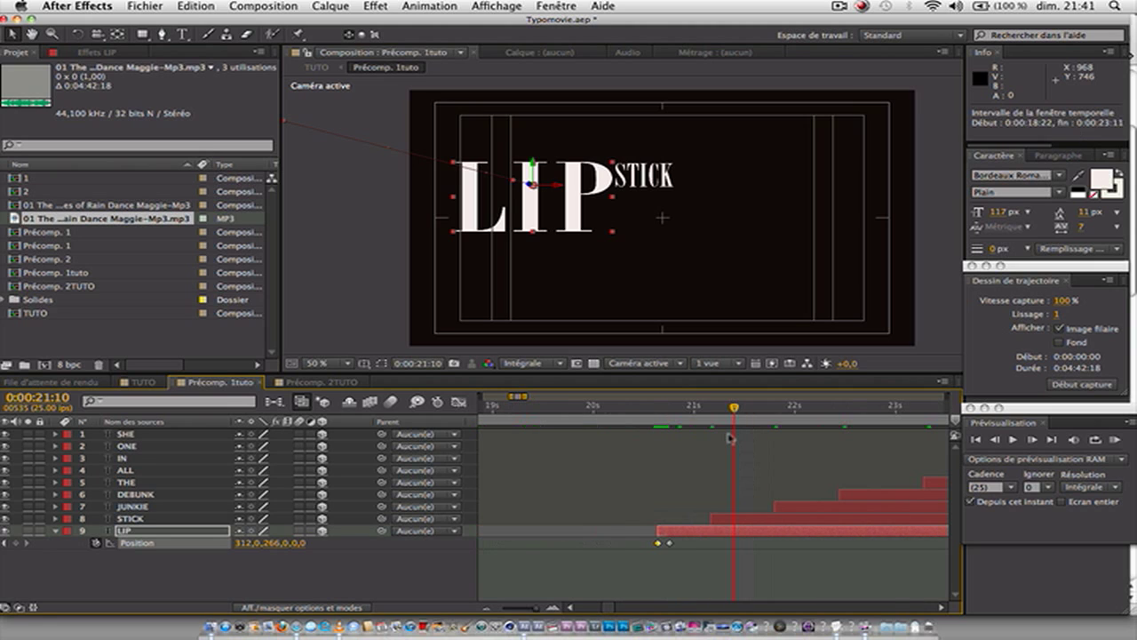
{"action": "left_click_drag", "start_coordinate": [739, 410], "coordinate": [858, 409]}
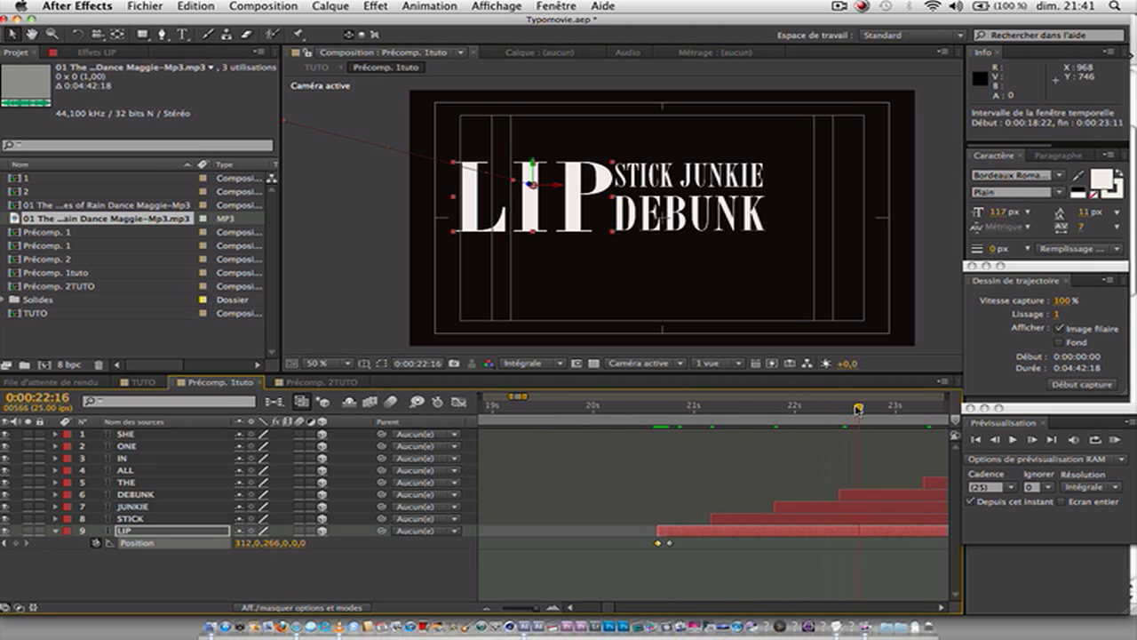
{"action": "left_click", "coordinate": [860, 498]}
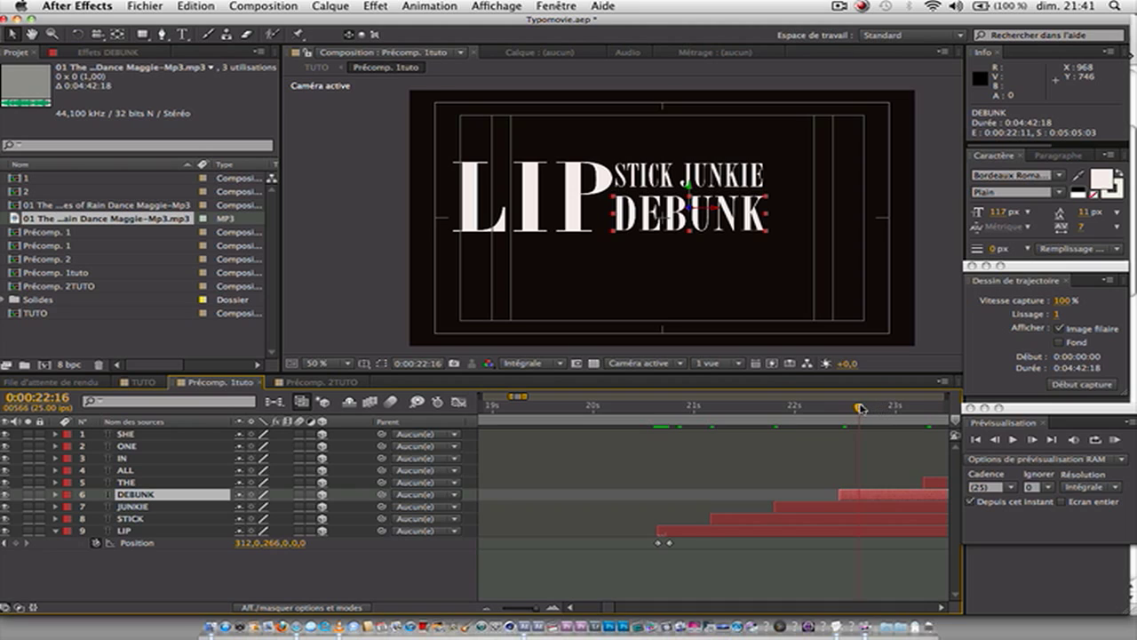
{"action": "left_click_drag", "start_coordinate": [862, 409], "coordinate": [843, 409]}
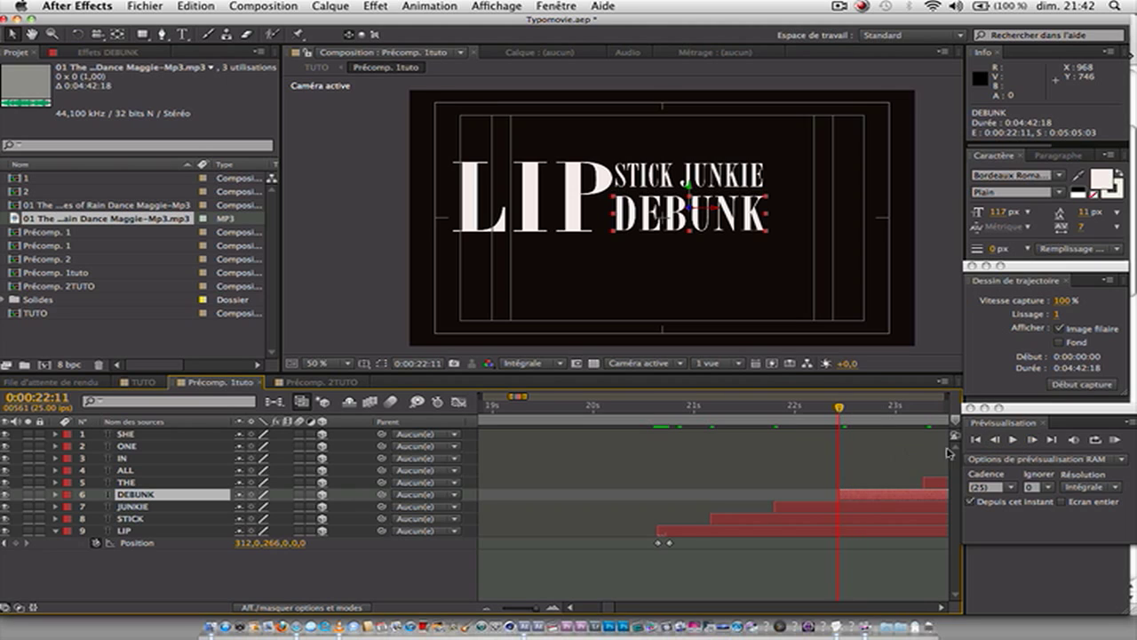
{"action": "left_click", "coordinate": [995, 438]}
{"action": "left_click", "coordinate": [995, 438]}
{"action": "left_click", "coordinate": [995, 439]}
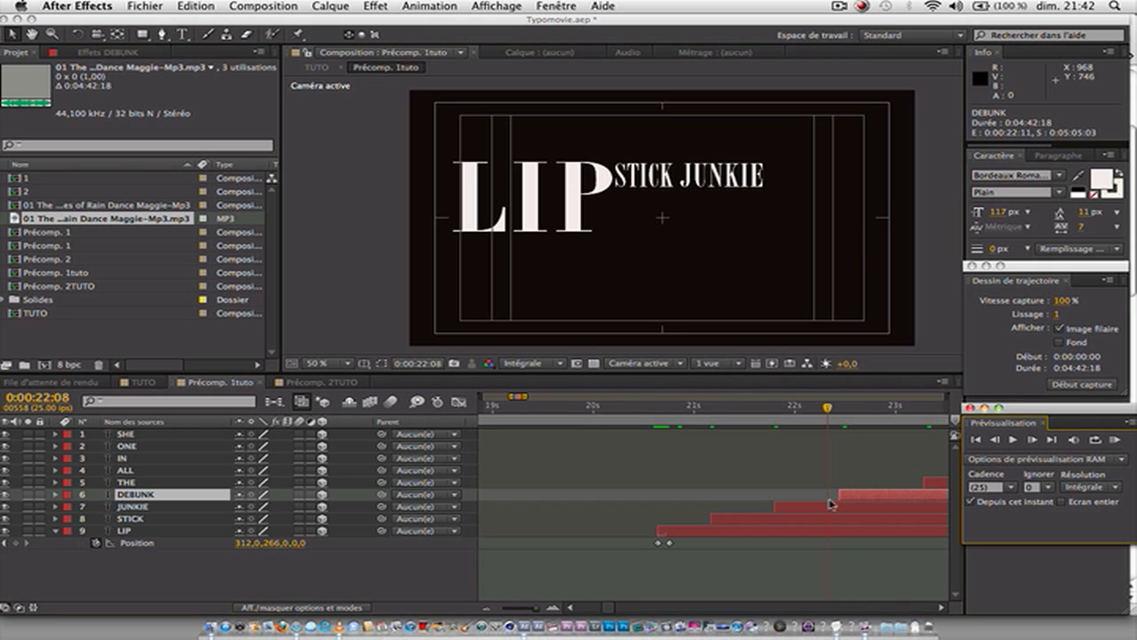
{"action": "key", "text": "="}
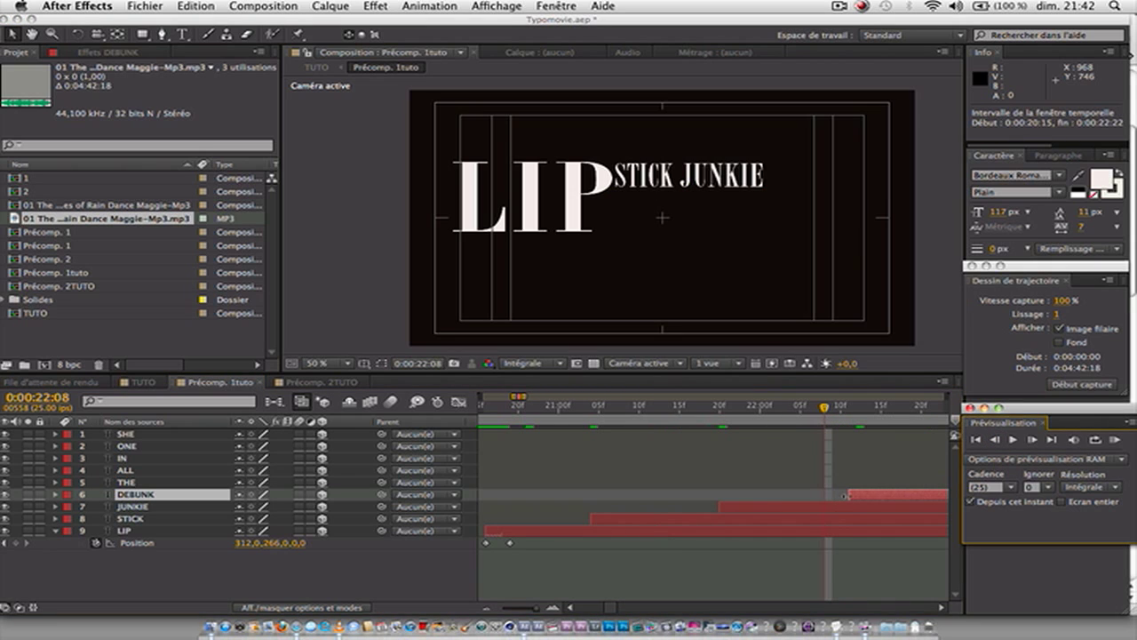
{"action": "left_click_drag", "start_coordinate": [845, 495], "coordinate": [824, 495]}
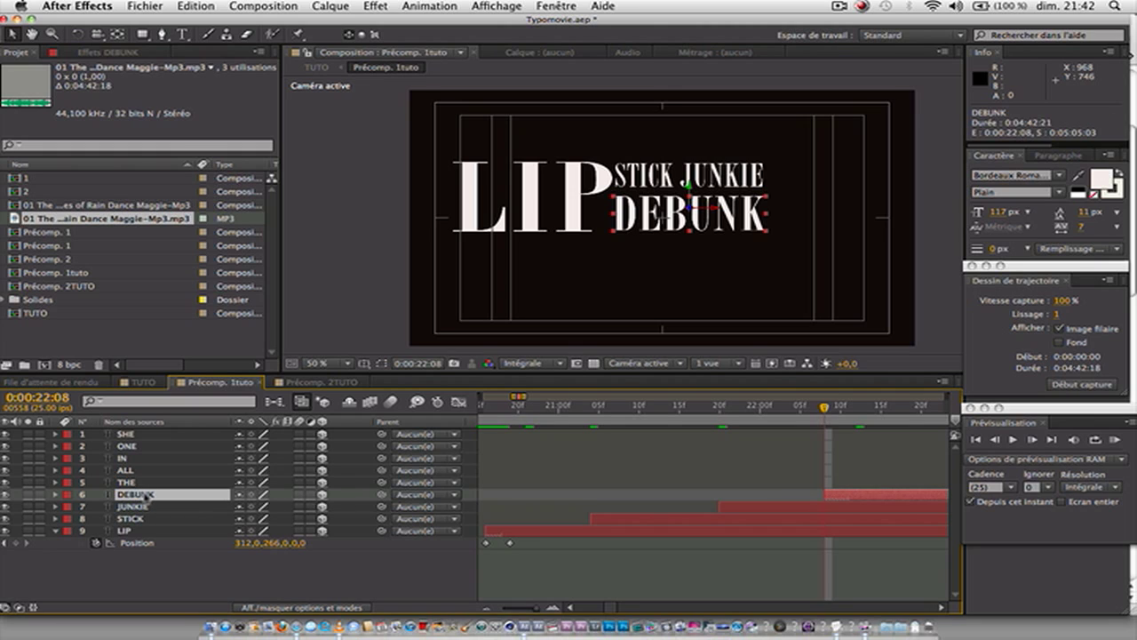
Push DEBUNK back in depth at 0:00:22:08 to a Z position of about 1630
{"action": "key", "text": "p"}
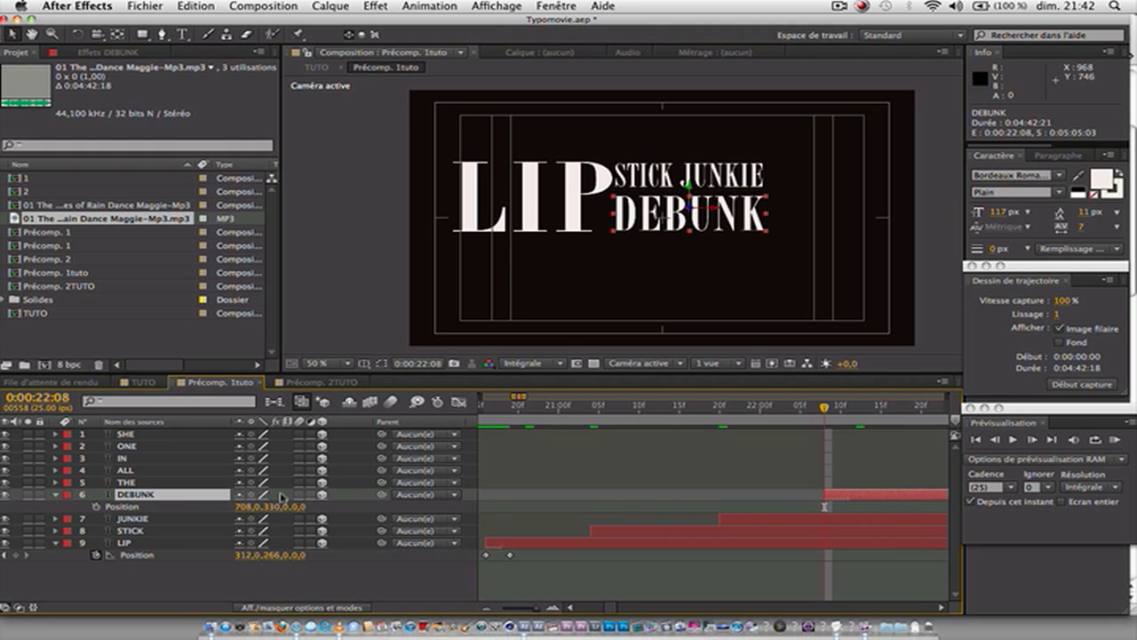
{"action": "left_click_drag", "start_coordinate": [301, 506], "coordinate": [766, 575]}
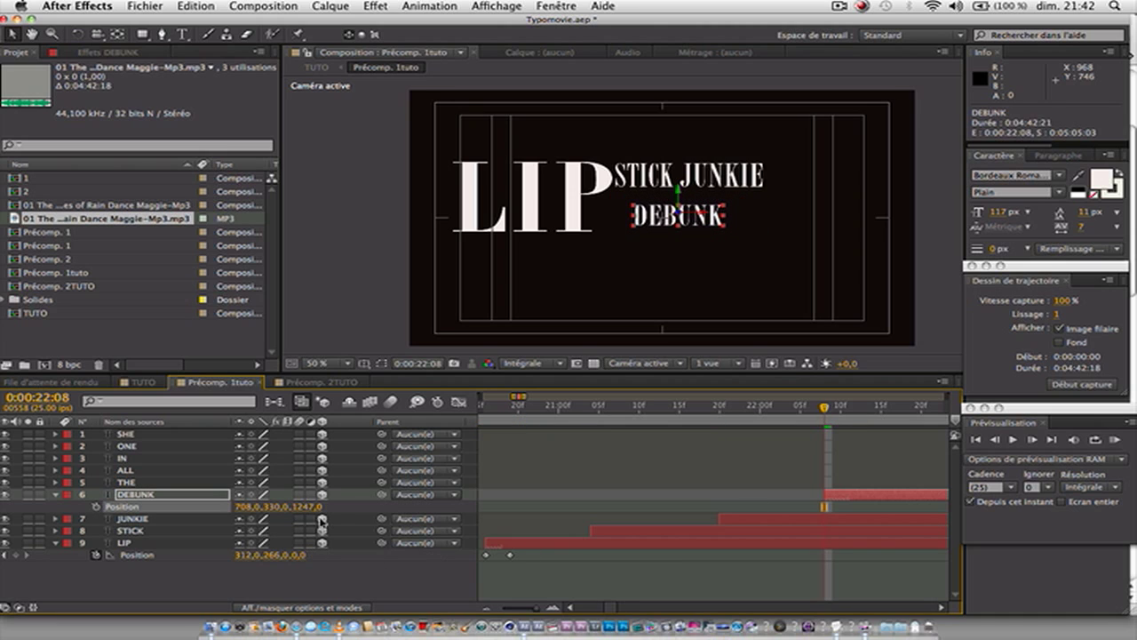
{"action": "left_click_drag", "start_coordinate": [313, 508], "coordinate": [571, 525]}
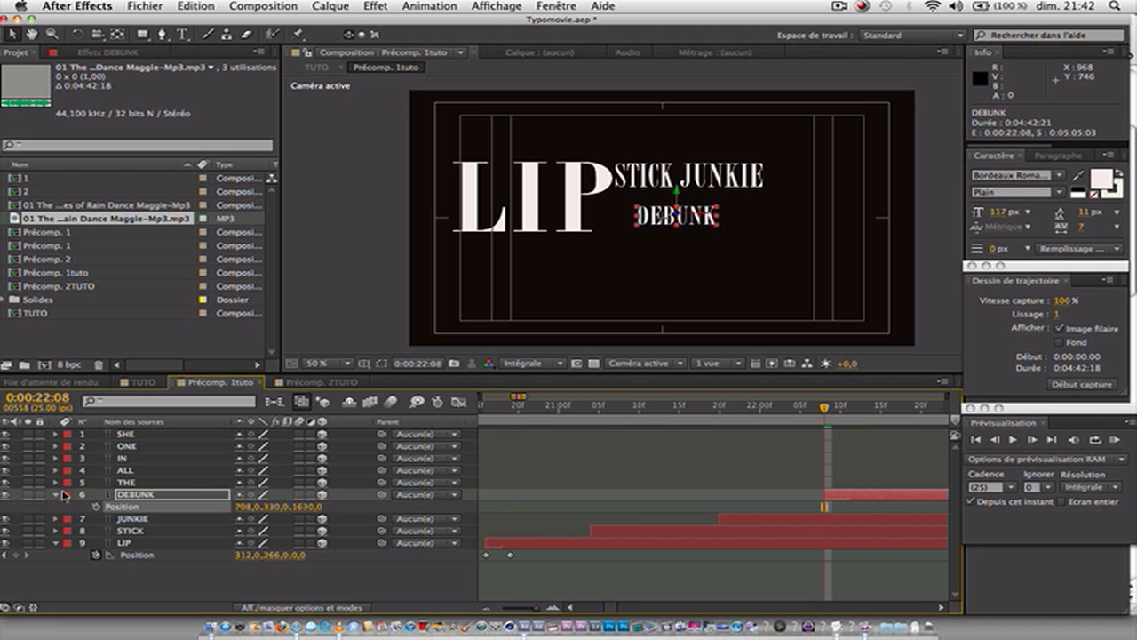
Add a 100% opacity keyframe to DEBUNK at 0:00:22:08 and toggle the display of the layer's modified properties
{"action": "left_click", "coordinate": [174, 496]}
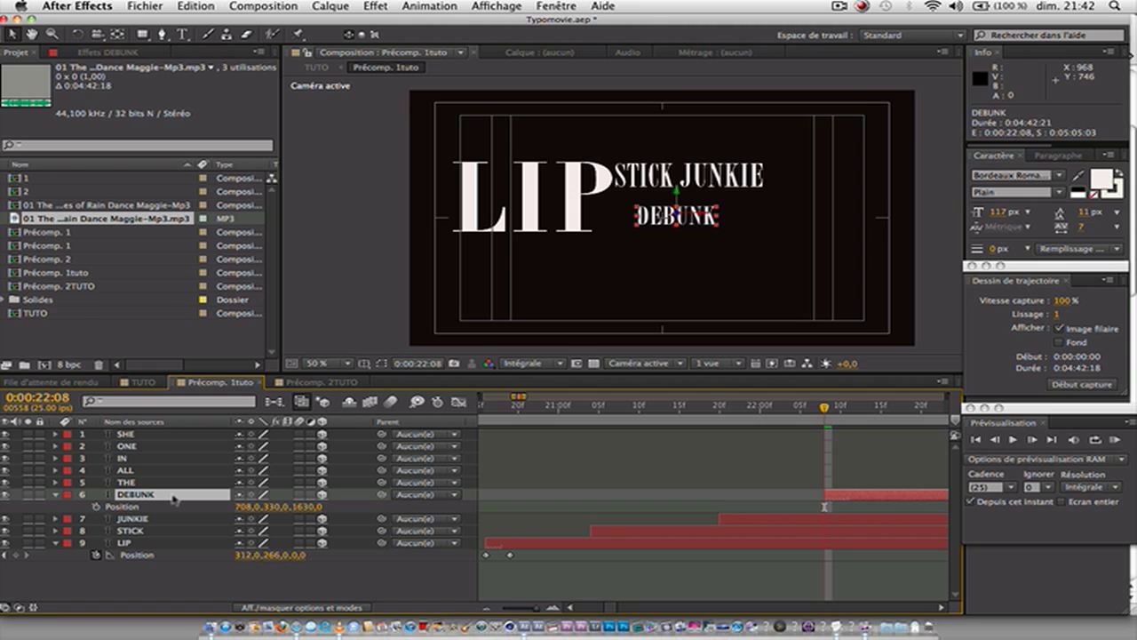
{"action": "key", "text": "t"}
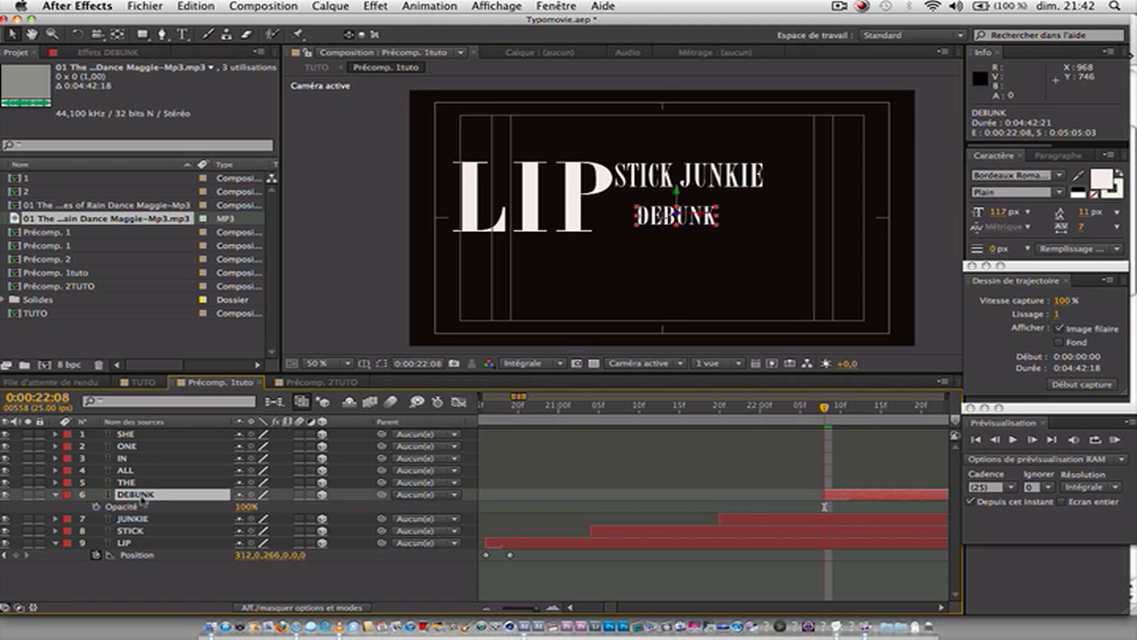
{"action": "left_click", "coordinate": [96, 507]}
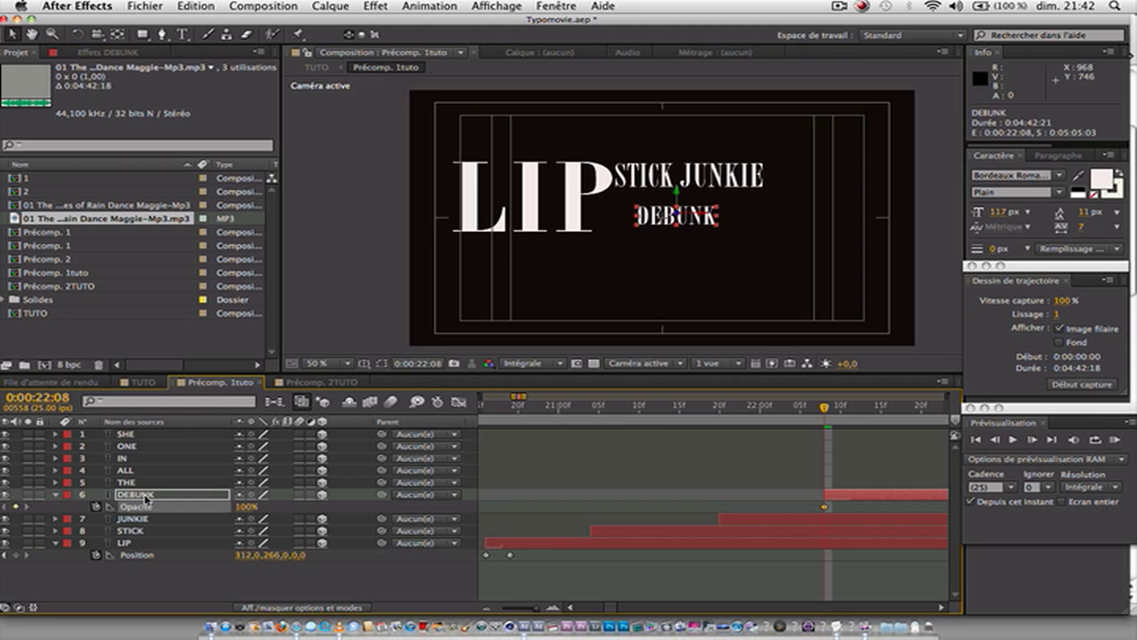
{"action": "key", "text": "u"}
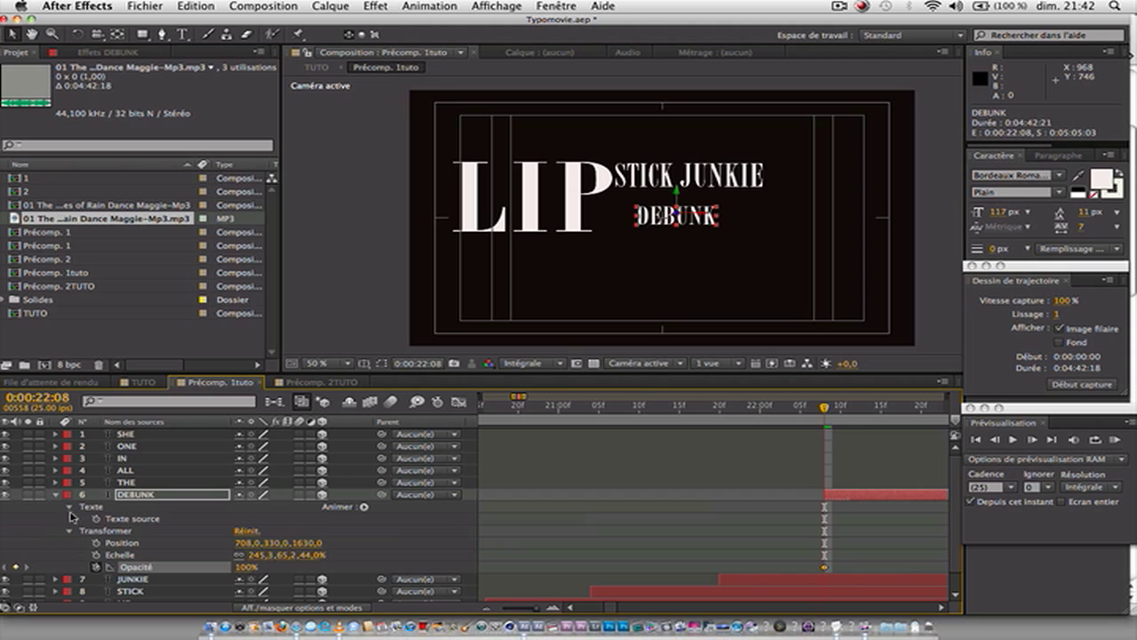
{"action": "left_click", "coordinate": [131, 495]}
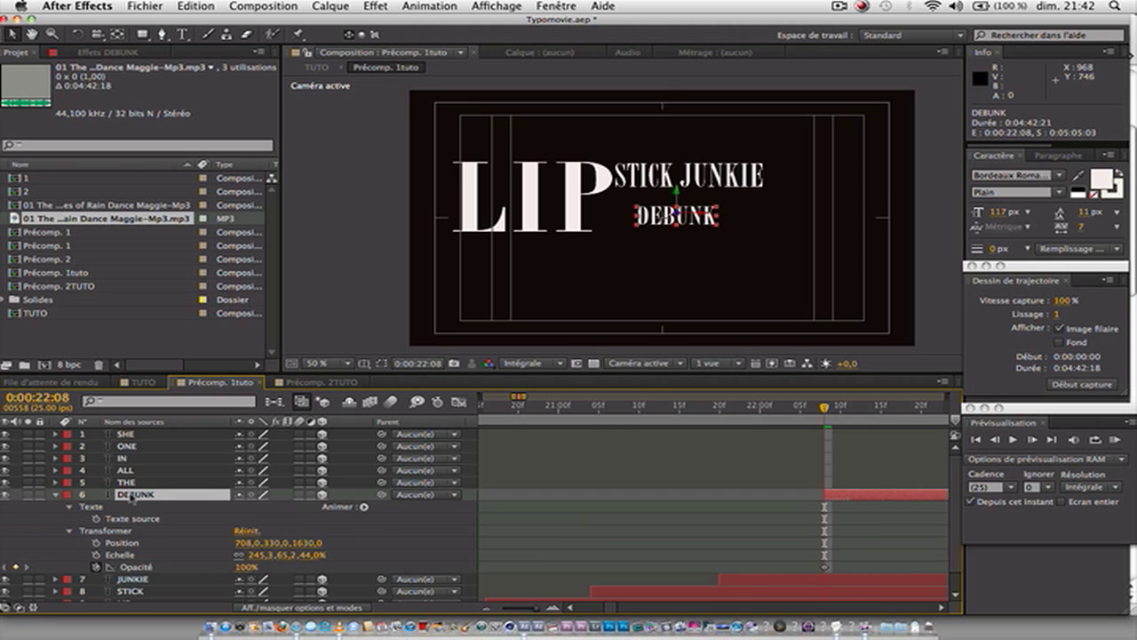
{"action": "key", "text": "u"}
{"action": "key", "text": "u"}
{"action": "key", "text": "u"}
Animate DEBUNK's position from a keyframe at 0:00:22:08 to a Z position of 0 at 0:00:22:11
{"action": "key", "text": "p"}
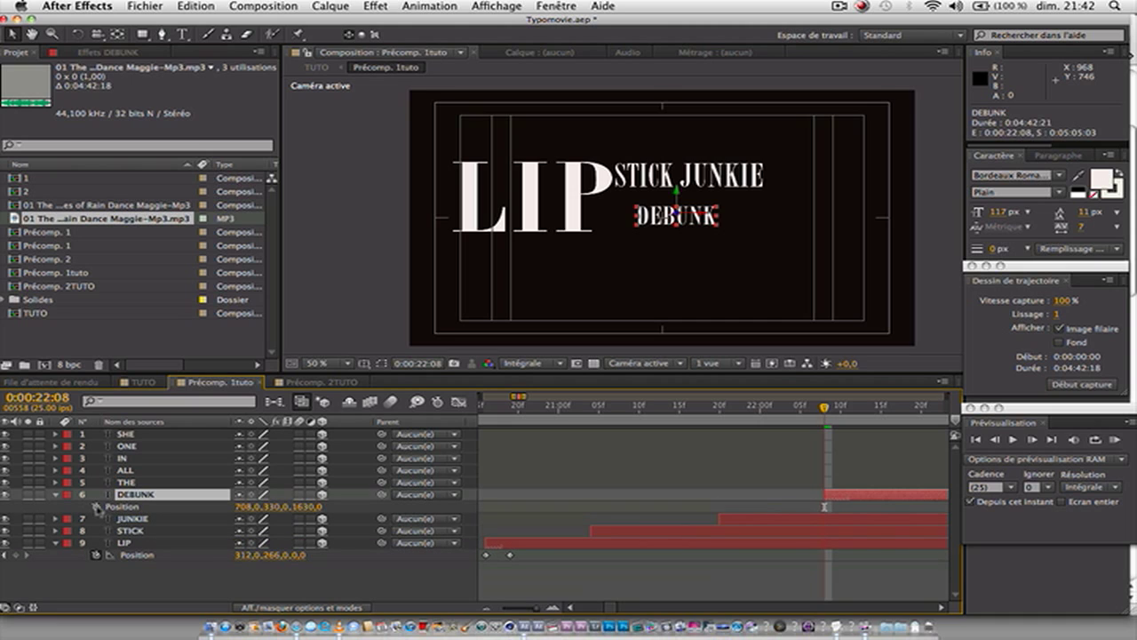
{"action": "left_click", "coordinate": [96, 506]}
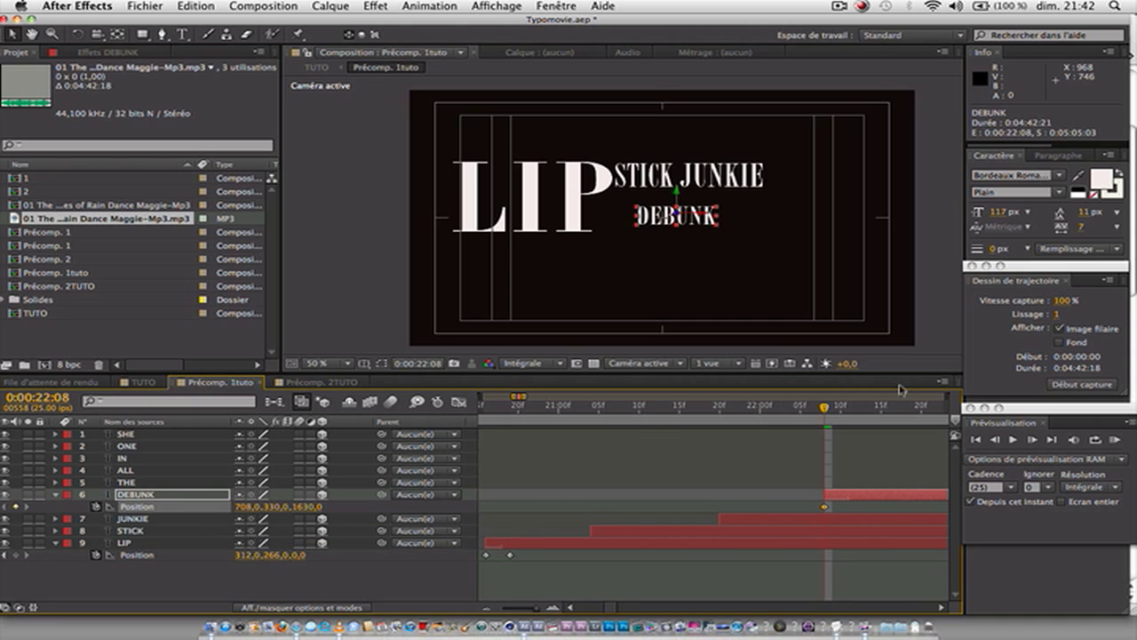
{"action": "left_click_drag", "start_coordinate": [826, 407], "coordinate": [849, 406]}
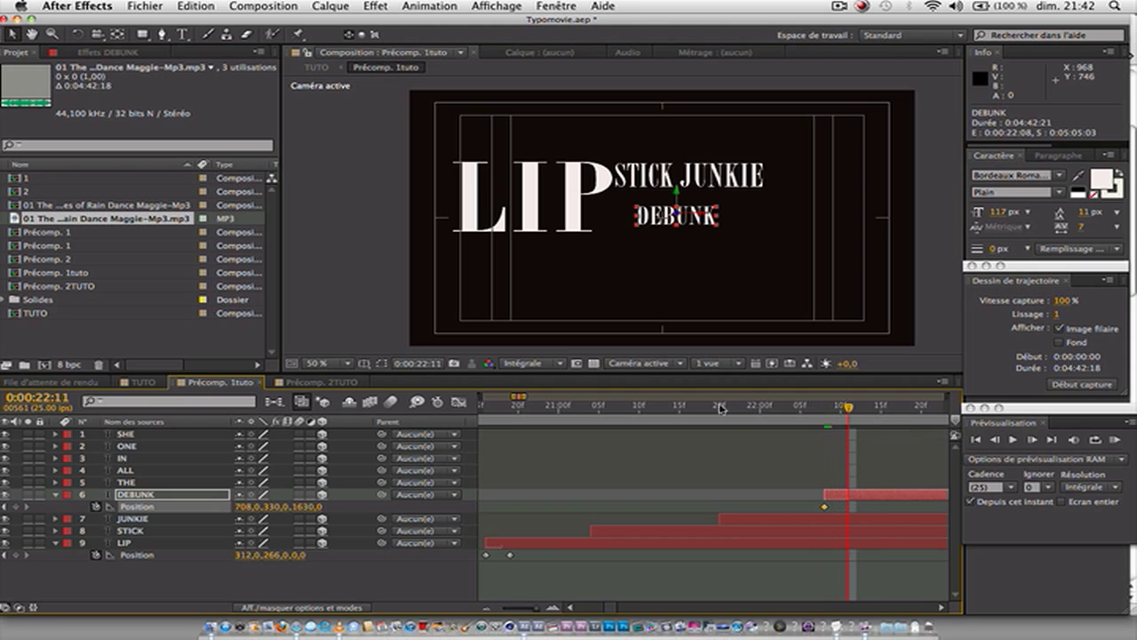
{"action": "left_click_drag", "start_coordinate": [311, 507], "coordinate": [145, 498]}
{"action": "left_click", "coordinate": [311, 507]}
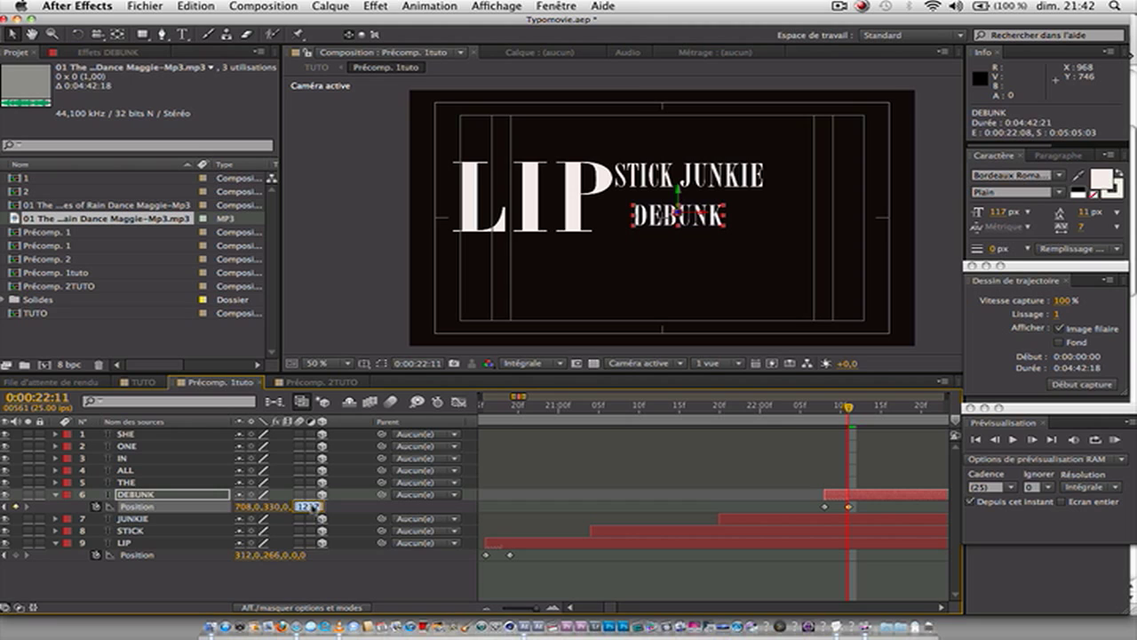
{"action": "type", "text": "0"}
{"action": "key", "text": "Return"}
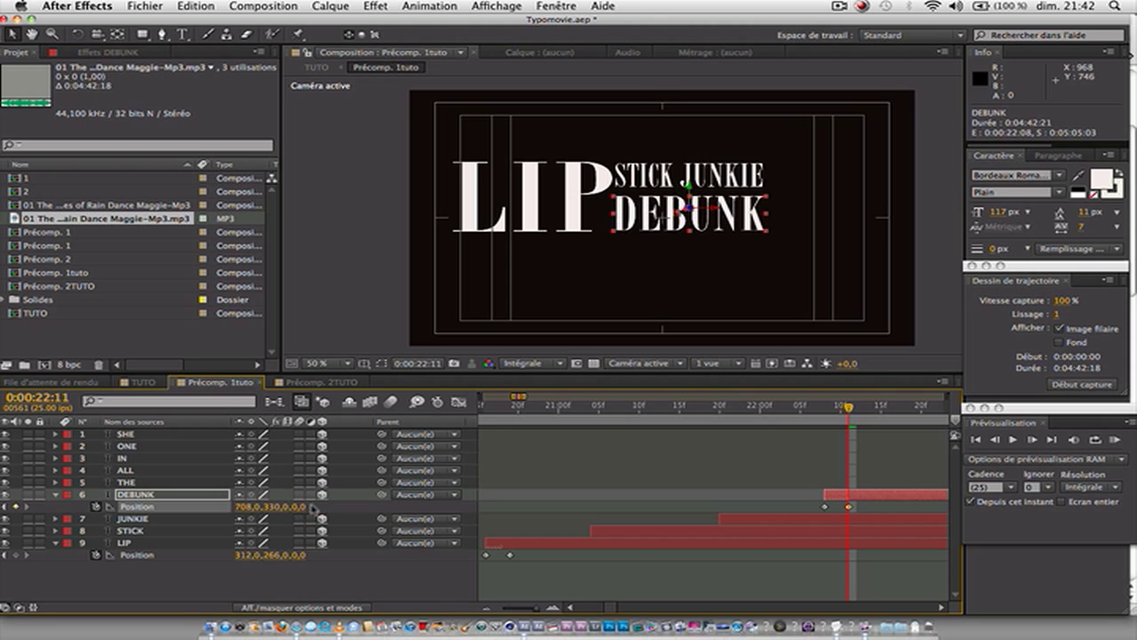
Display DEBUNK's position and opacity together and add a 100% opacity keyframe at 0:00:22:11
{"action": "left_click", "coordinate": [824, 407]}
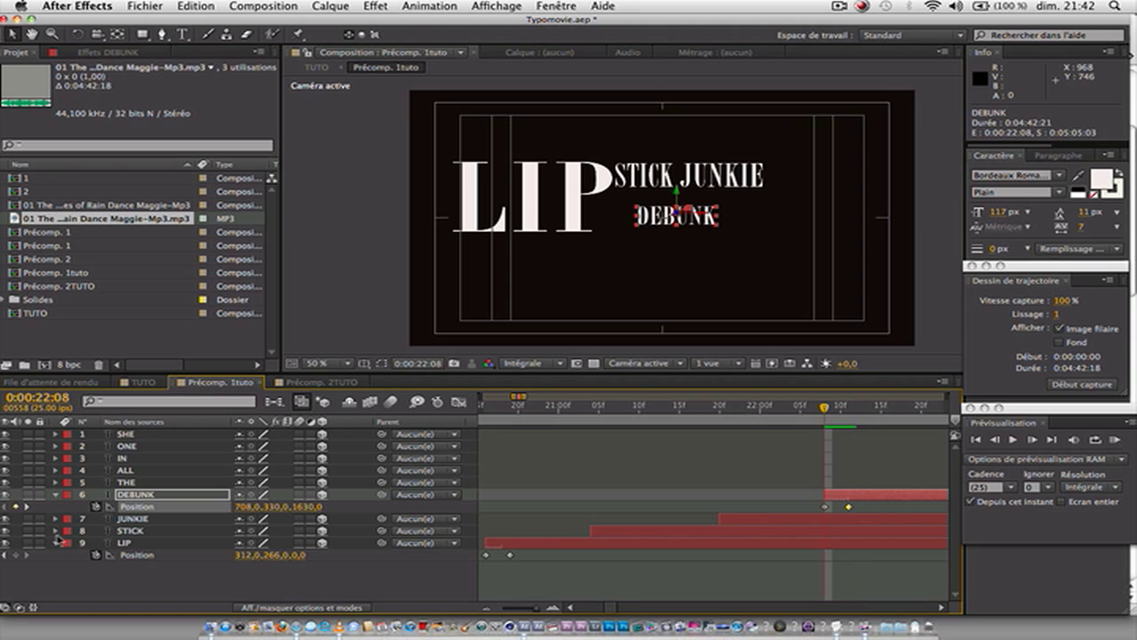
{"action": "left_click", "coordinate": [127, 492]}
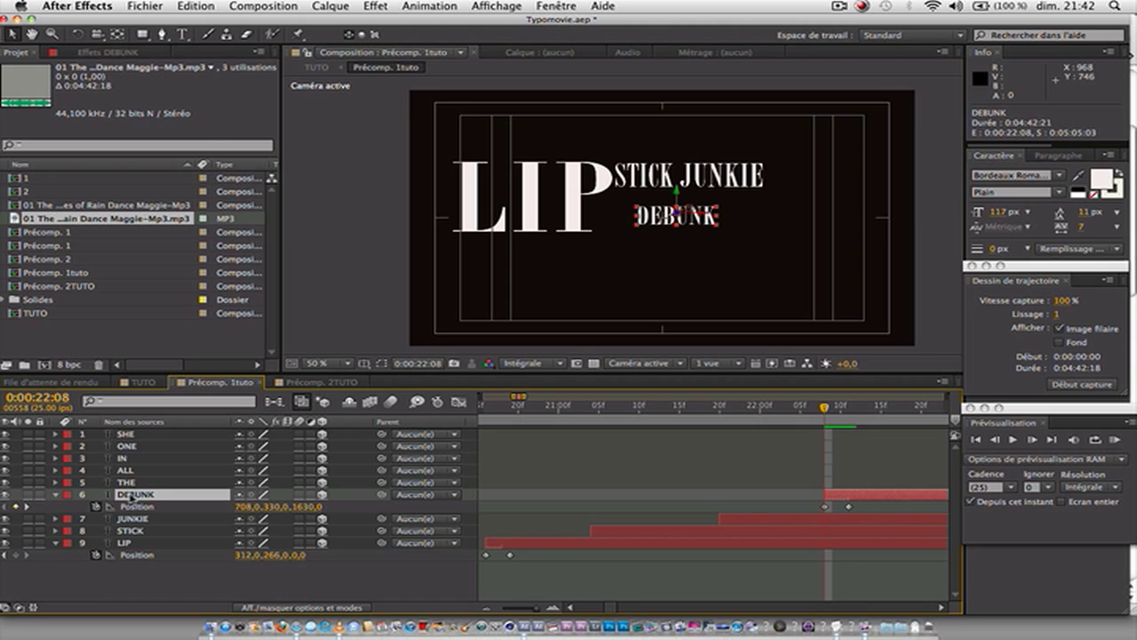
{"action": "key", "text": "s"}
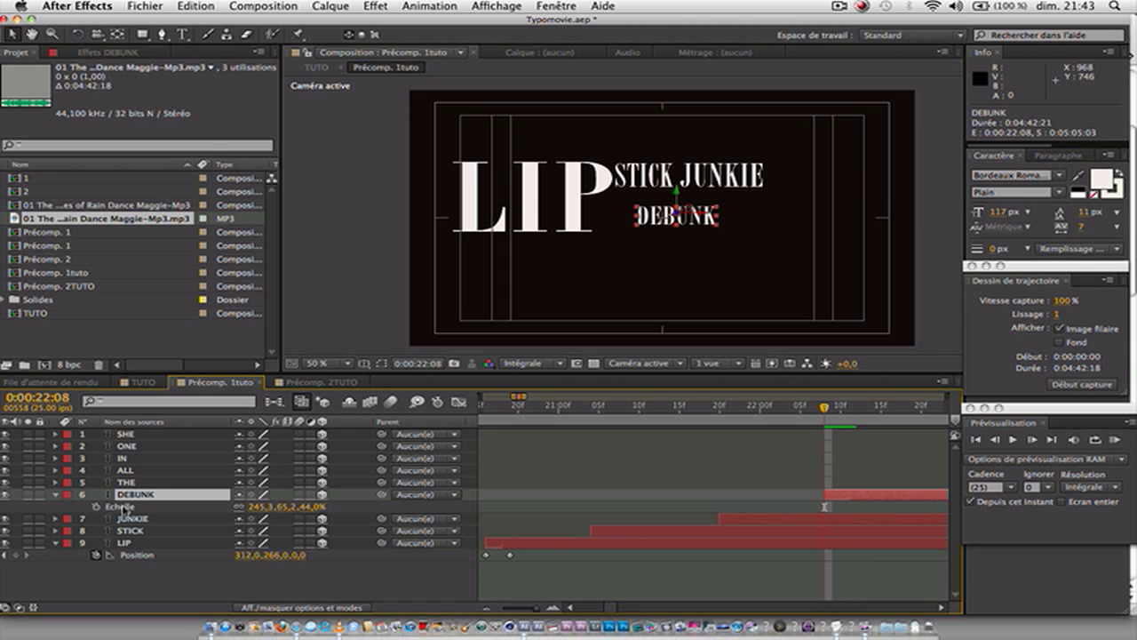
{"action": "key", "text": "t"}
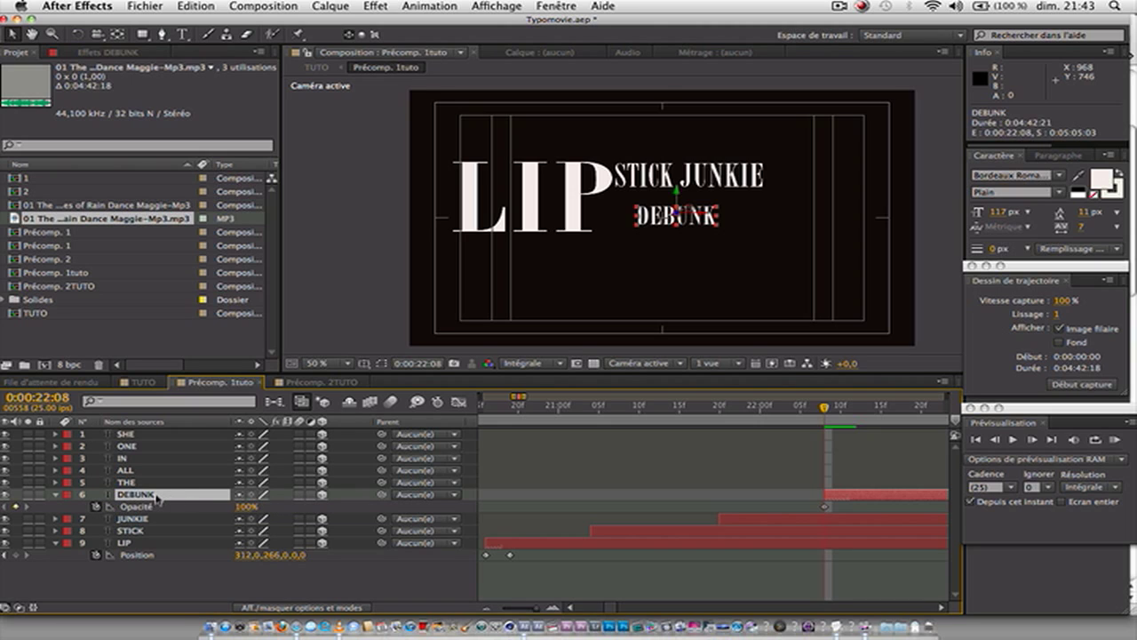
{"action": "key", "text": "shift+p"}
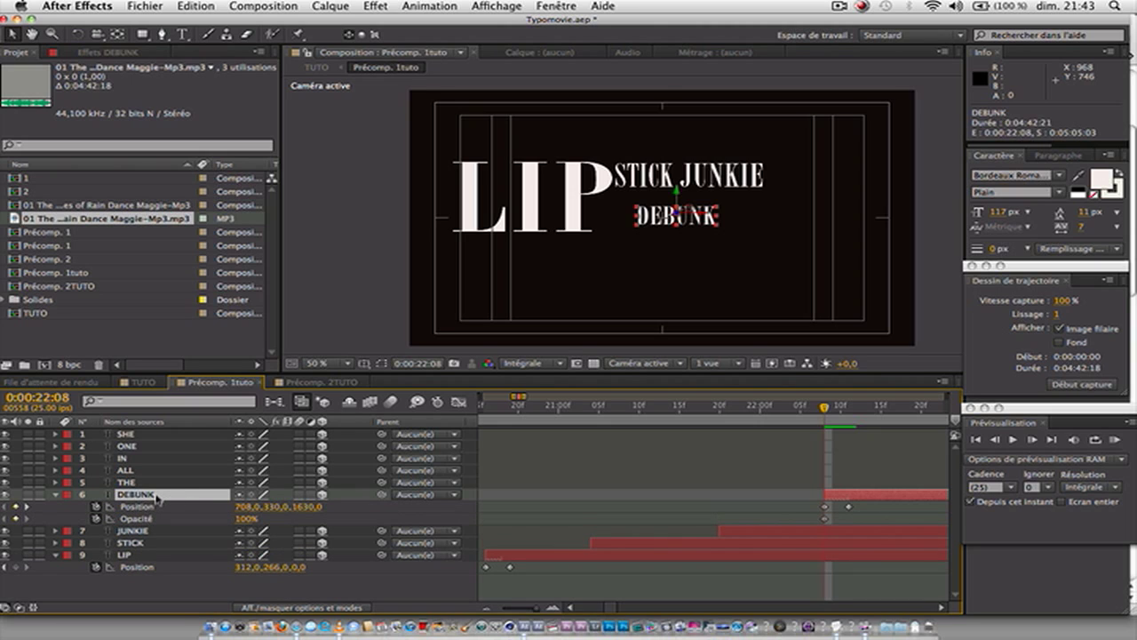
{"action": "left_click", "coordinate": [27, 508]}
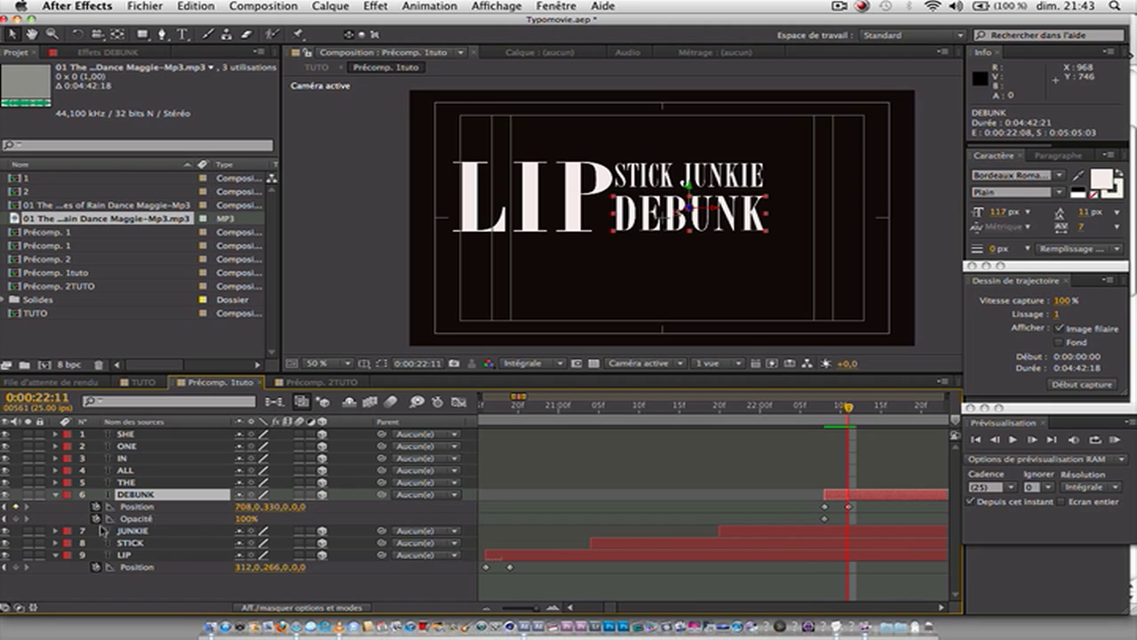
{"action": "left_click", "coordinate": [15, 519]}
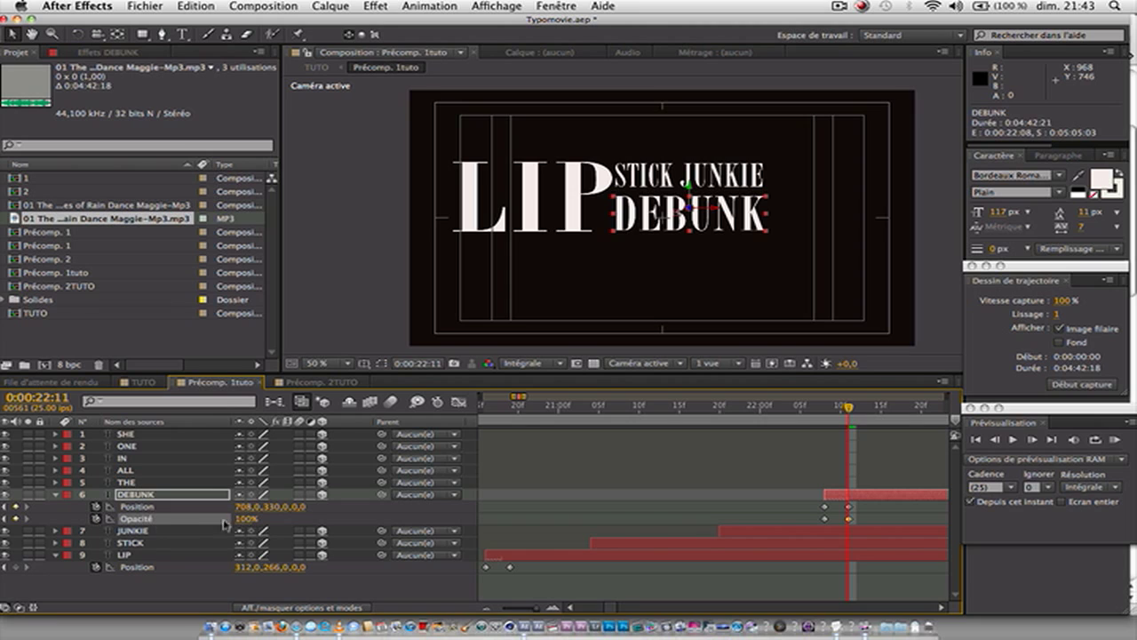
Set DEBUNK's opacity keyframes to 0% and check the entrance between 0:00:22:08 and 0:00:22:11
{"action": "left_click", "coordinate": [4, 519]}
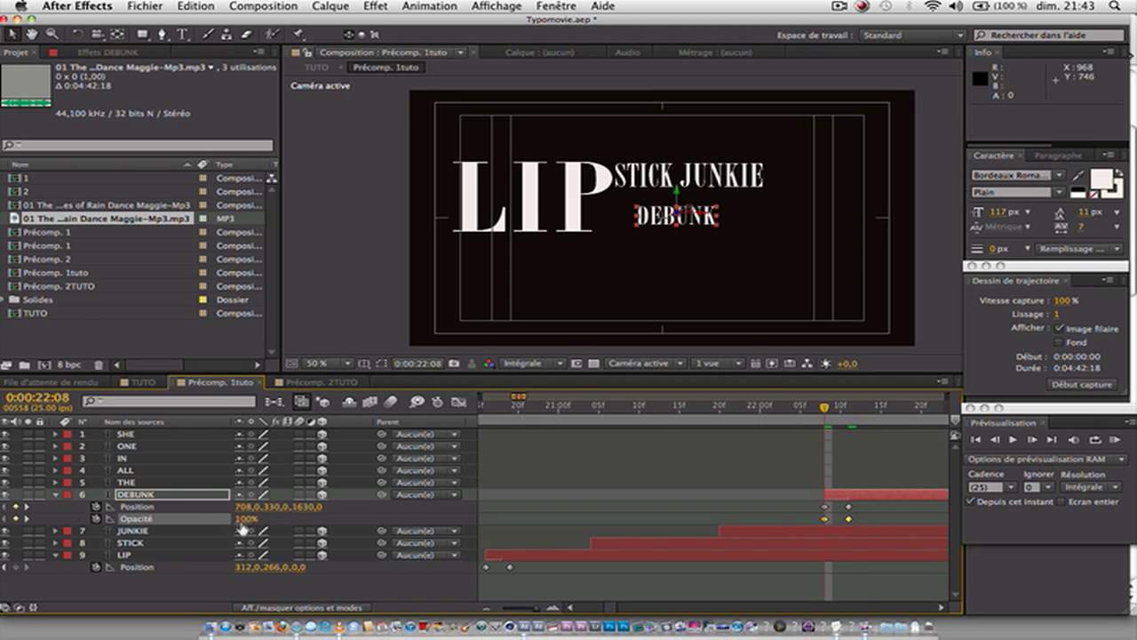
{"action": "left_click", "coordinate": [246, 519]}
{"action": "type", "text": "0"}
{"action": "key", "text": "Return"}
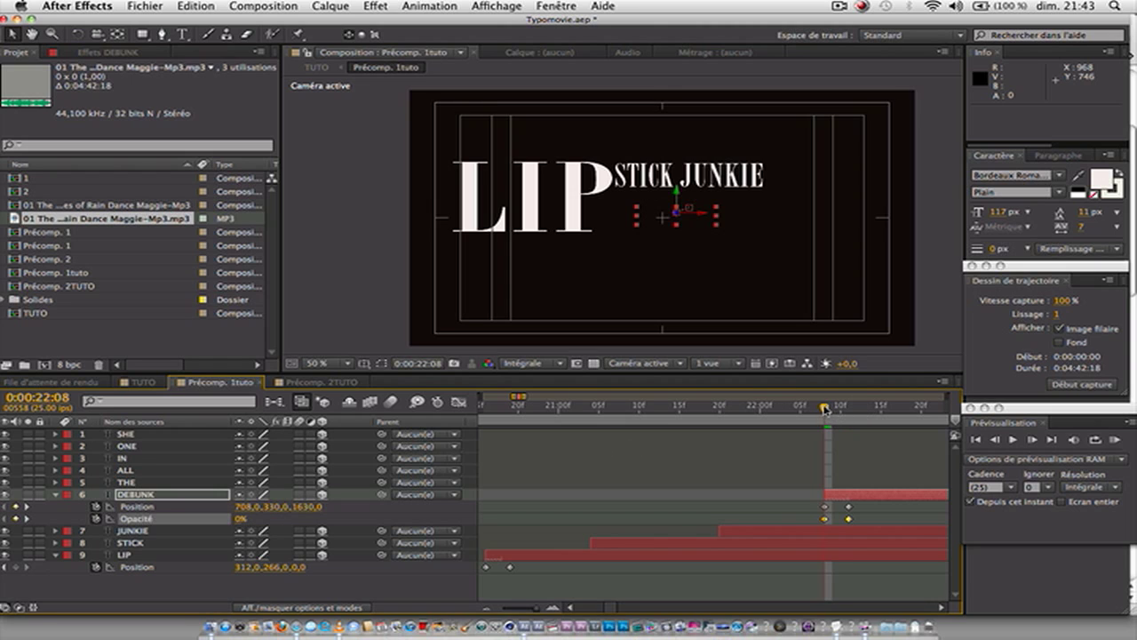
{"action": "left_click_drag", "start_coordinate": [825, 409], "coordinate": [848, 407]}
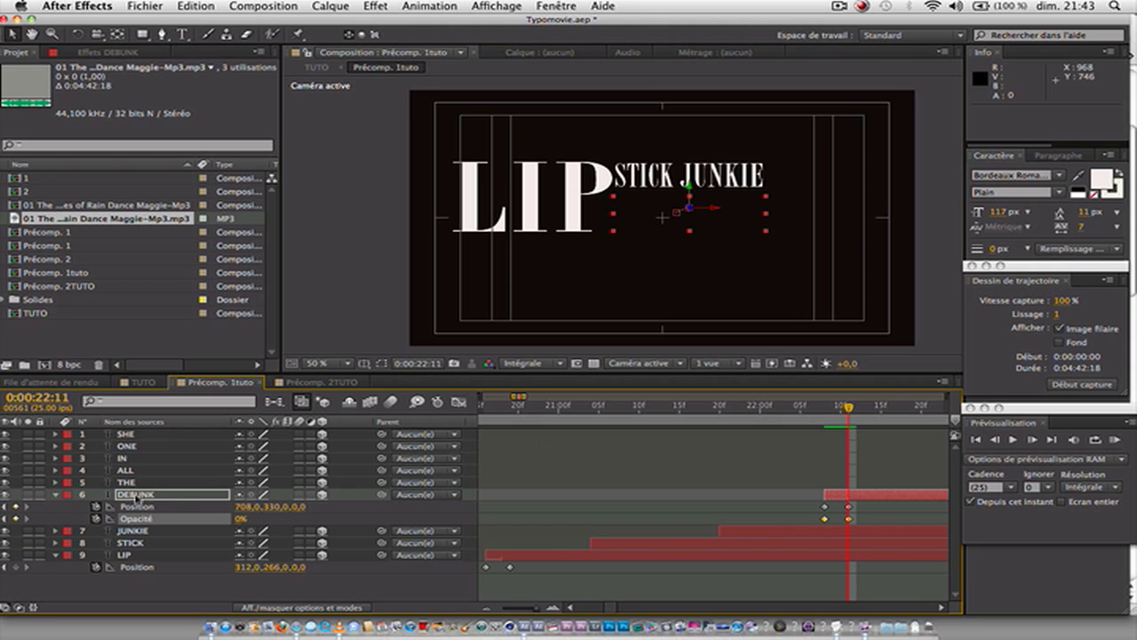
{"action": "left_click", "coordinate": [5, 518]}
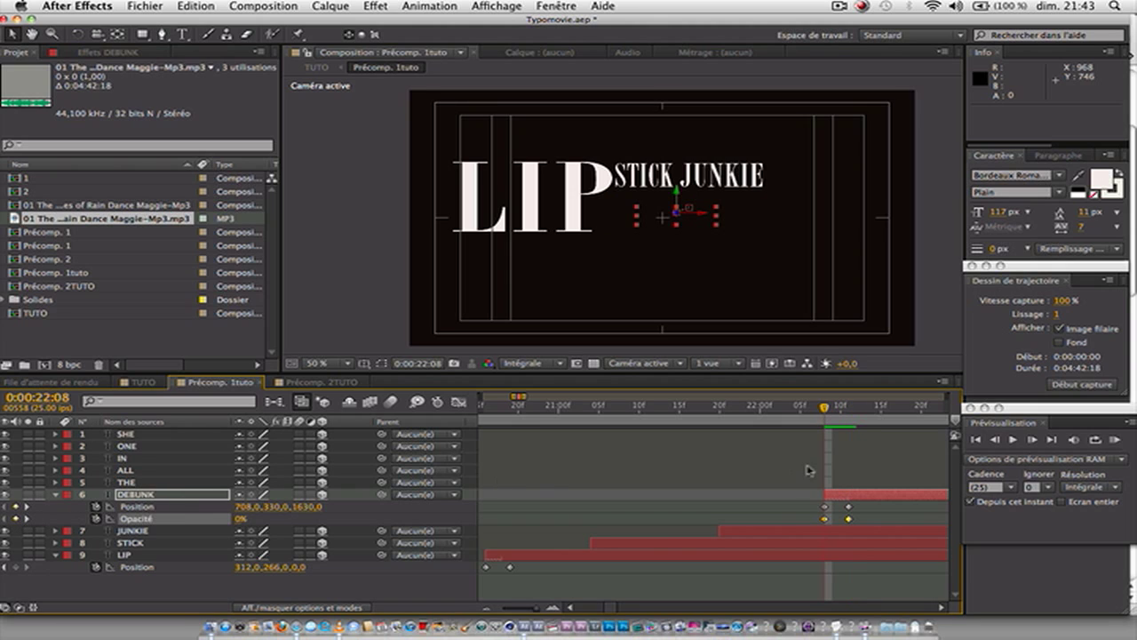
Set only DEBUNK's opacity keyframe at 0:00:22:08 to 100%
{"action": "left_click", "coordinate": [809, 515]}
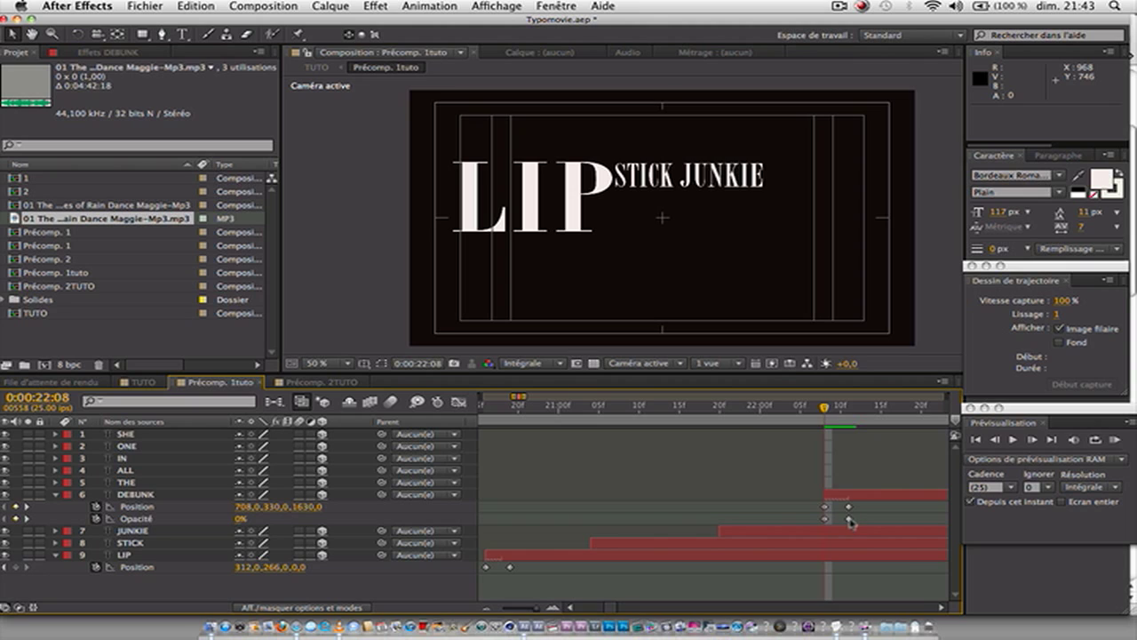
{"action": "left_click", "coordinate": [848, 519]}
{"action": "left_click", "coordinate": [244, 525]}
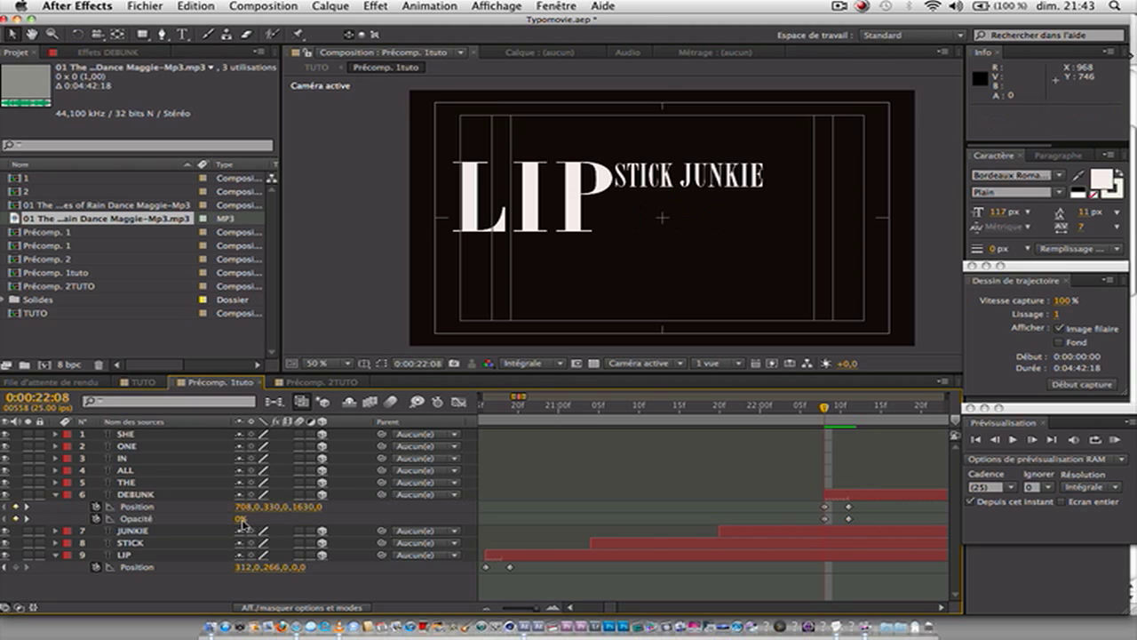
{"action": "left_click", "coordinate": [239, 520]}
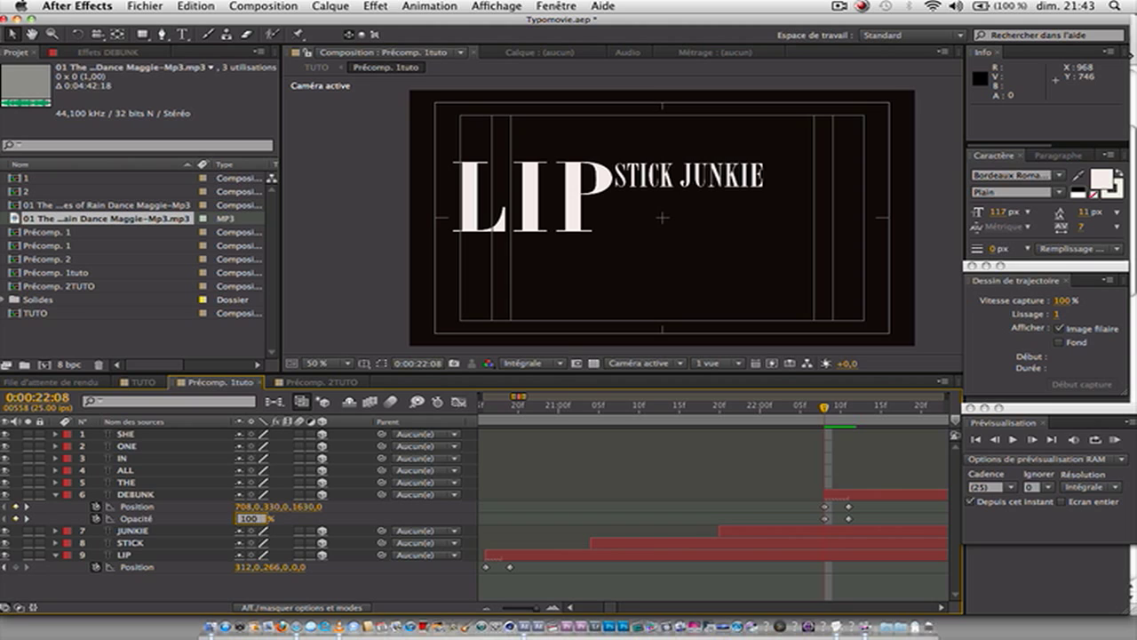
{"action": "type", "text": "100"}
{"action": "key", "text": "Return"}
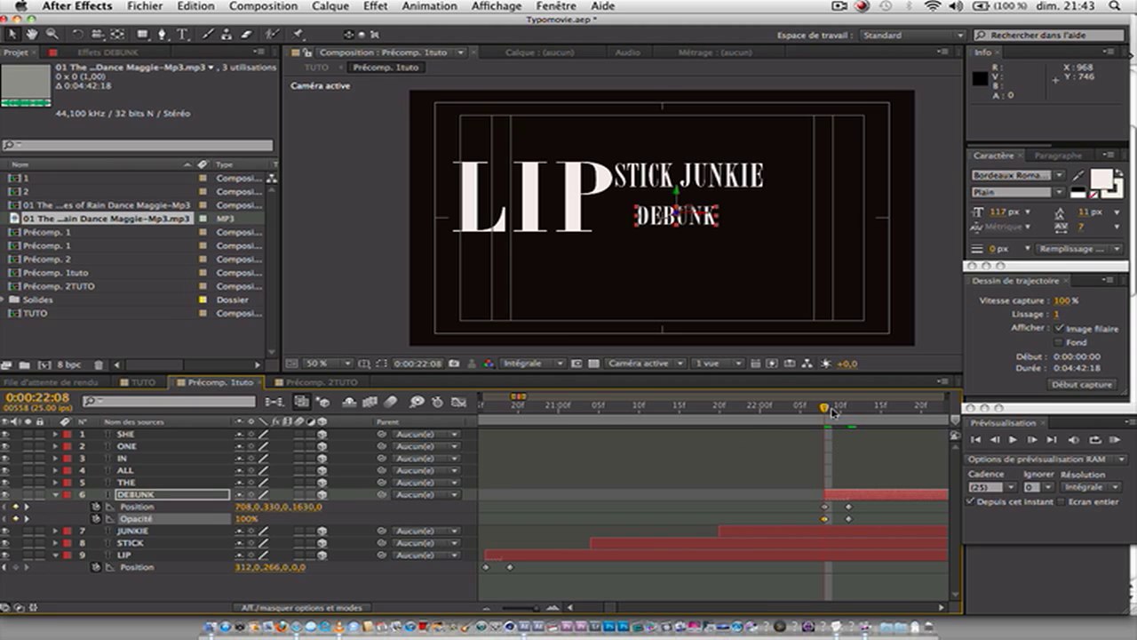
Reverse the order of DEBUNK's two opacity keyframes in time and scrub through the word's entrance
{"action": "mouse_move", "coordinate": [824, 408]}
{"action": "left_mouse_down"}
{"action": "mouse_move", "coordinate": [848, 410]}
{"action": "mouse_move", "coordinate": [825, 410]}
{"action": "left_mouse_up"}
{"action": "left_click", "coordinate": [808, 518]}
{"action": "left_click", "coordinate": [849, 518]}
{"action": "right_click", "coordinate": [849, 521]}
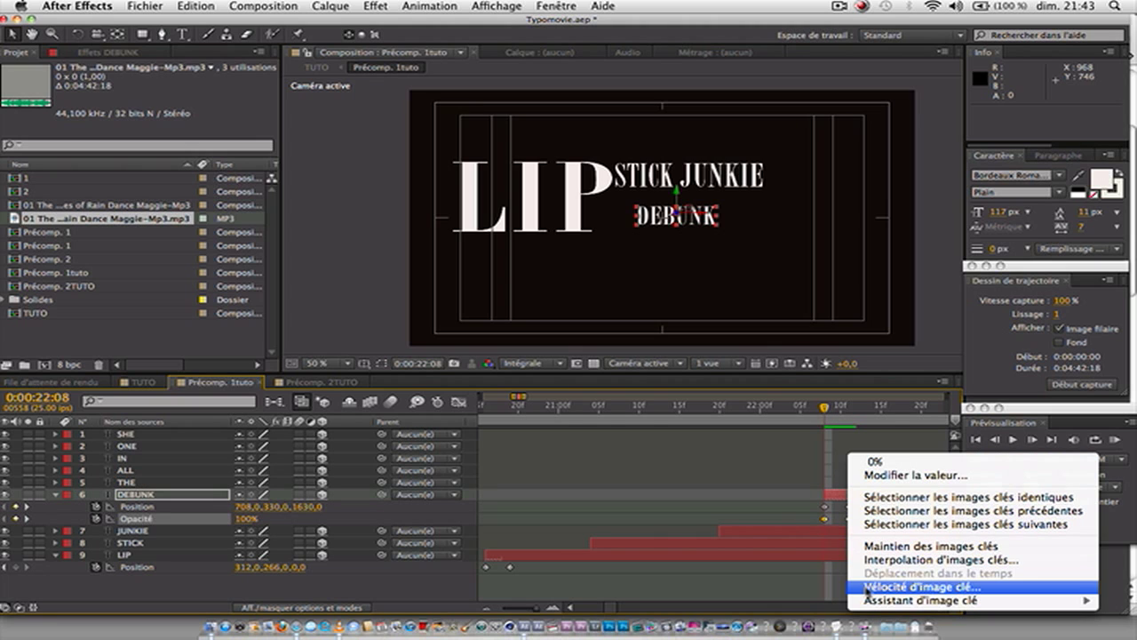
{"action": "mouse_move", "coordinate": [870, 601]}
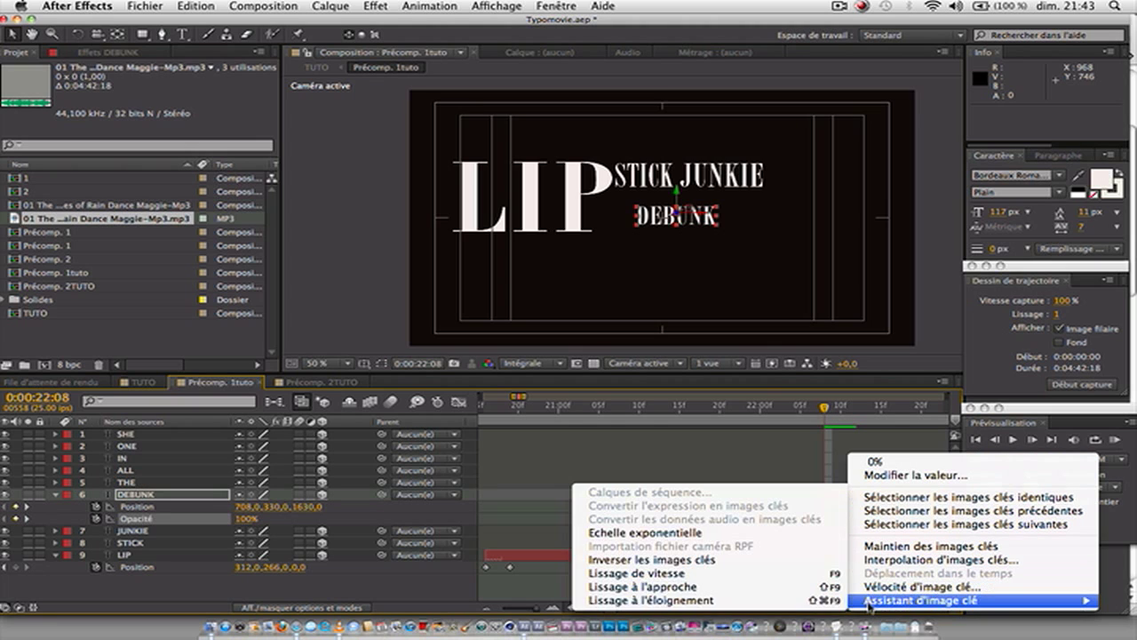
{"action": "left_click", "coordinate": [721, 559]}
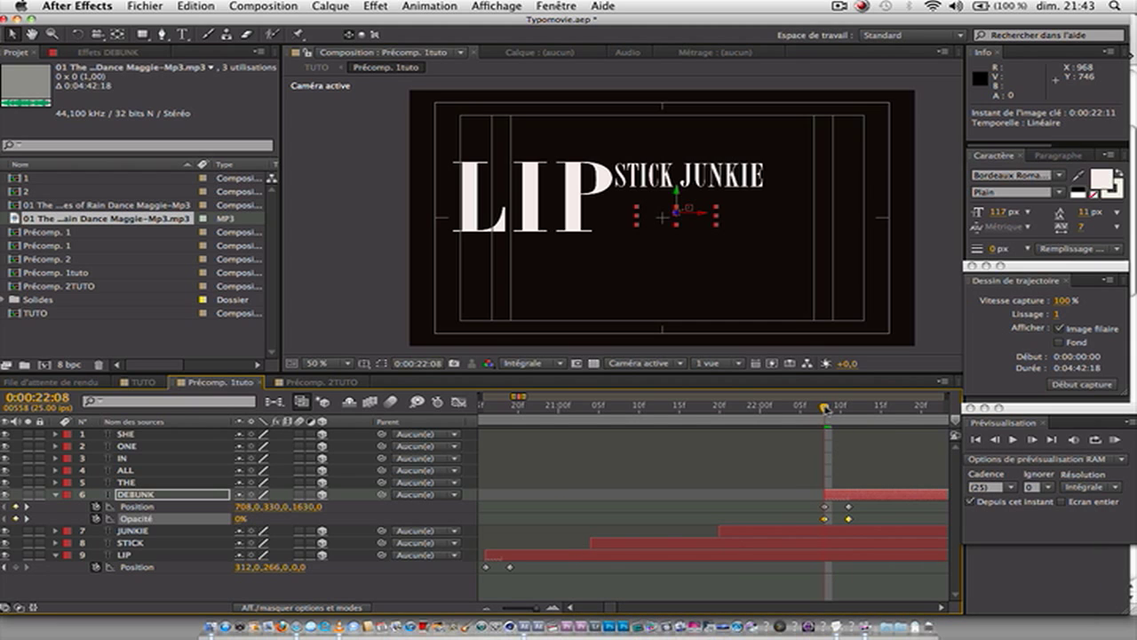
{"action": "left_click_drag", "start_coordinate": [826, 408], "coordinate": [868, 411]}
At 0:00:24:17, draw a rectangular mask tightly around the word SHE on its layer
{"action": "scroll", "coordinate": [793, 481], "scroll_direction": "right", "scroll_amount": 5}
{"action": "scroll", "coordinate": [794, 482], "scroll_direction": "left", "scroll_amount": 4}
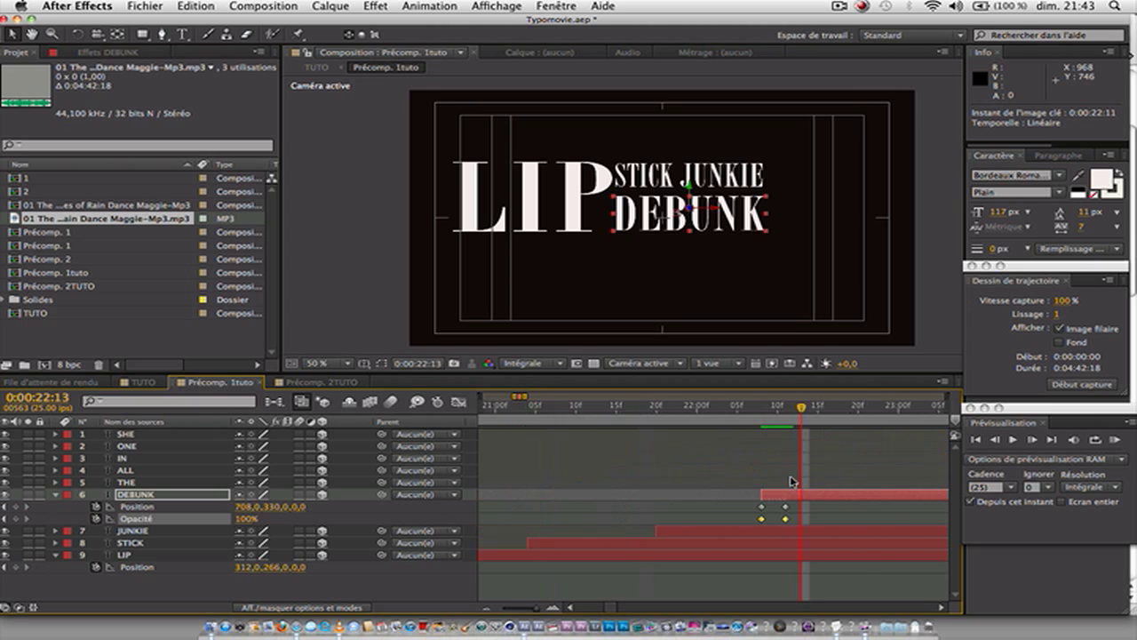
{"action": "scroll", "coordinate": [793, 481], "scroll_direction": "right", "scroll_amount": 4}
{"action": "left_click_drag", "start_coordinate": [647, 409], "coordinate": [877, 409]}
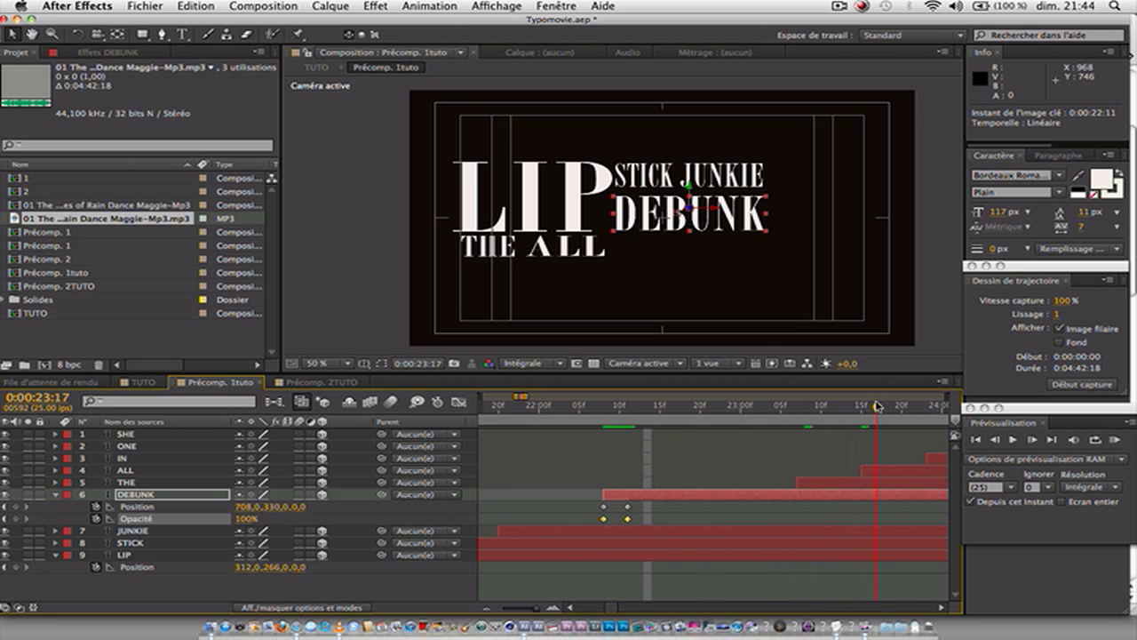
{"action": "scroll", "coordinate": [817, 438], "scroll_direction": "right", "scroll_amount": 6}
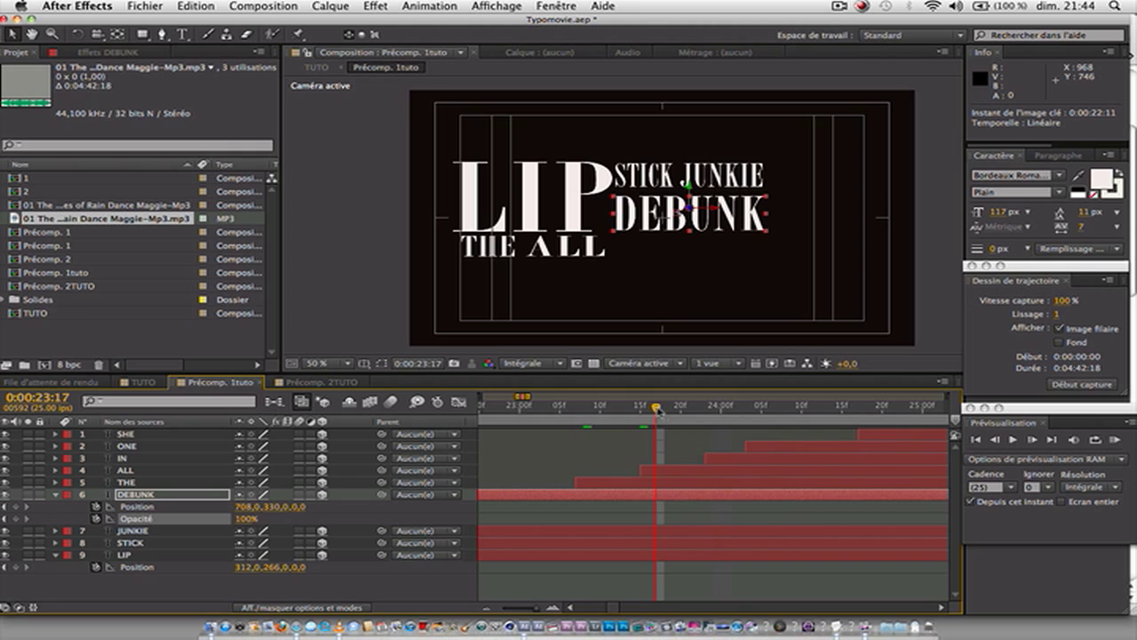
{"action": "left_click_drag", "start_coordinate": [658, 410], "coordinate": [858, 409]}
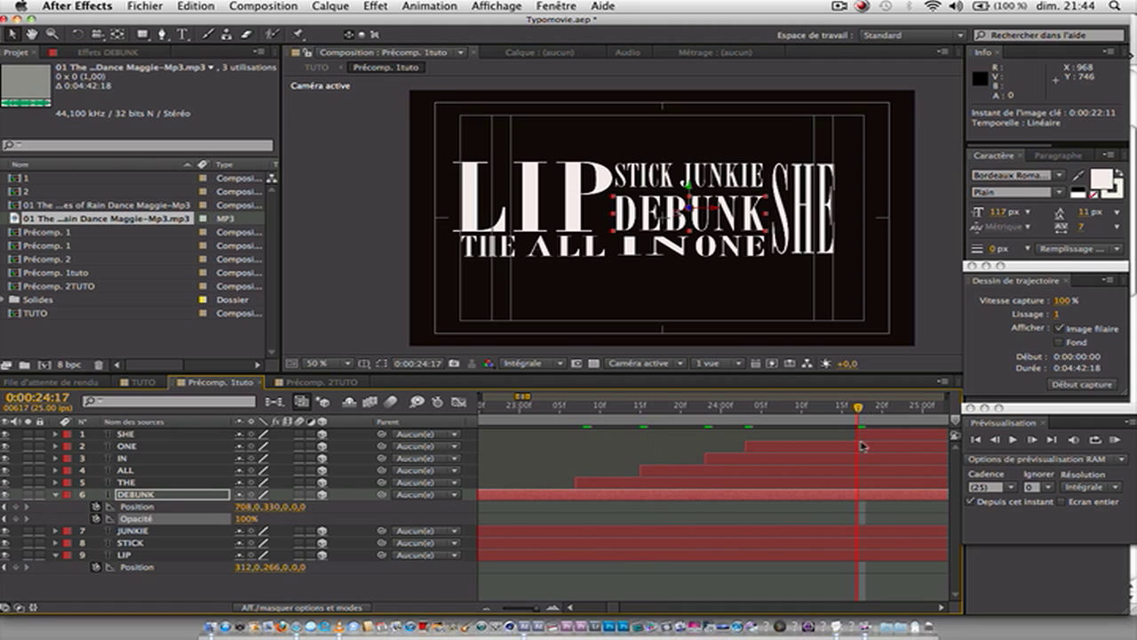
{"action": "left_click", "coordinate": [128, 434]}
{"action": "left_click", "coordinate": [142, 35]}
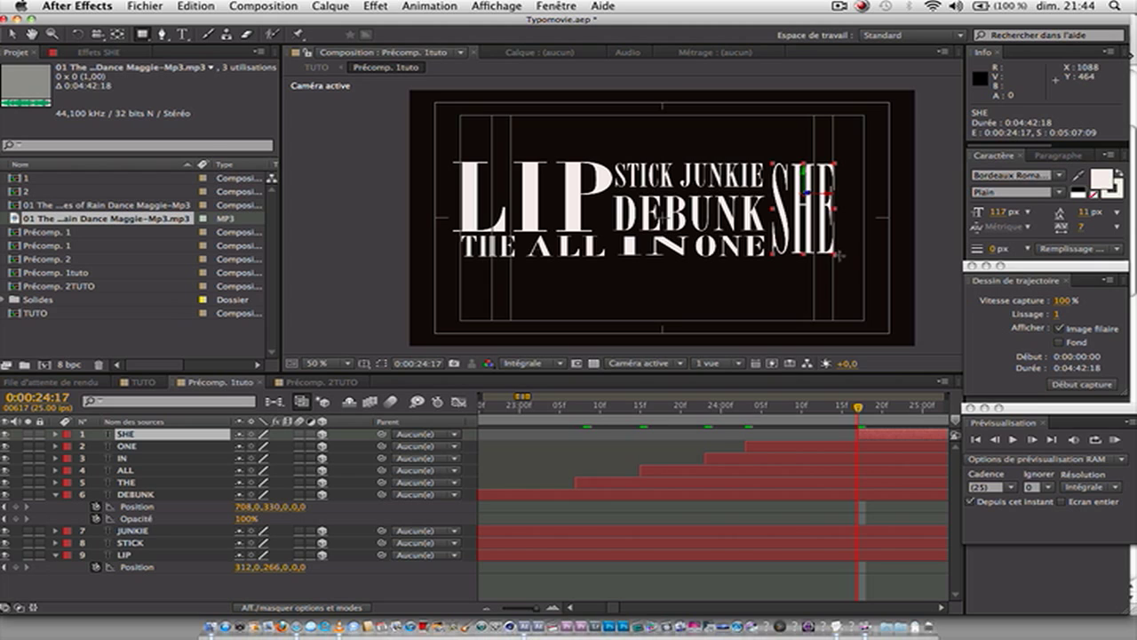
{"action": "left_click_drag", "start_coordinate": [836, 255], "coordinate": [841, 259]}
{"action": "left_click_drag", "start_coordinate": [793, 251], "coordinate": [769, 163]}
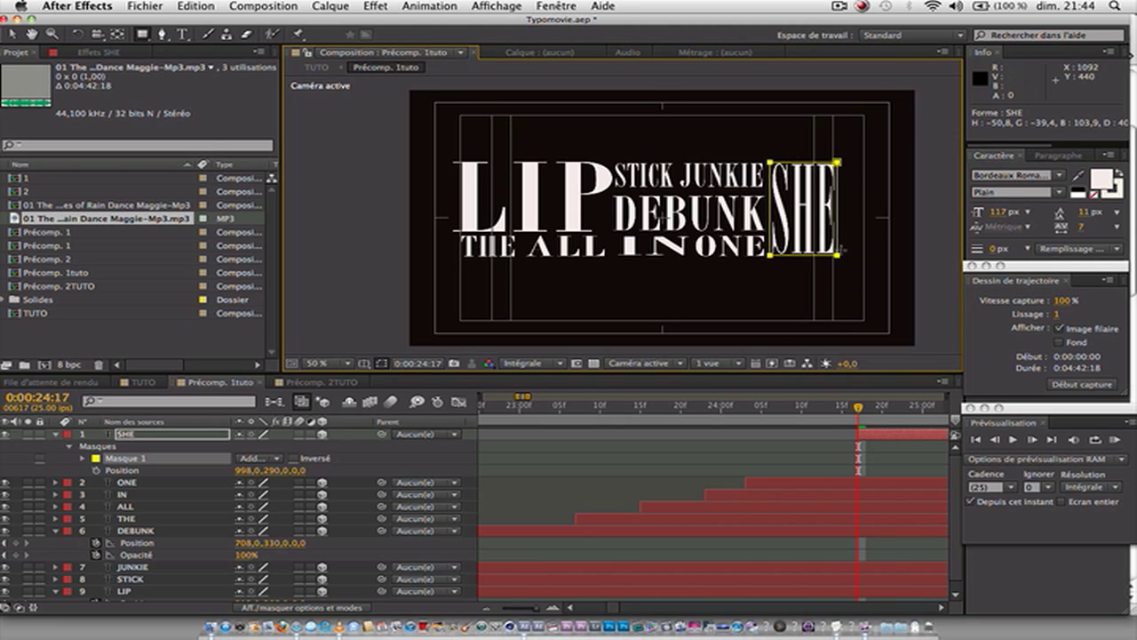
Extend the start of the SHE layer to 0:00:24:15 and add position and mask path keyframes at 0:00:24:17
{"action": "left_click", "coordinate": [854, 434]}
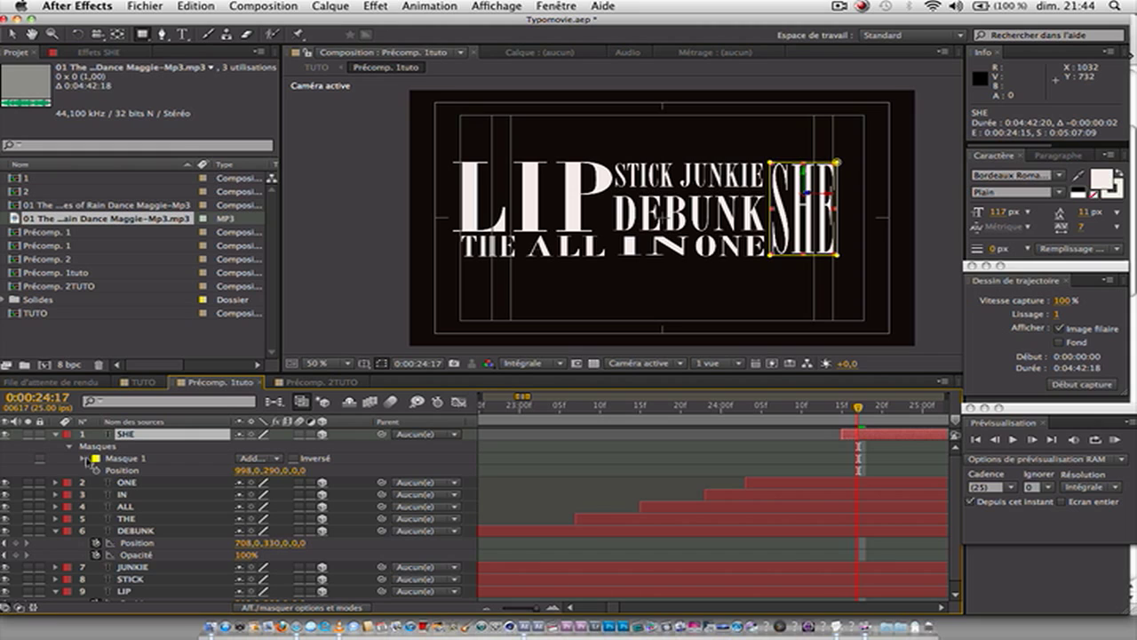
{"action": "left_click", "coordinate": [83, 457]}
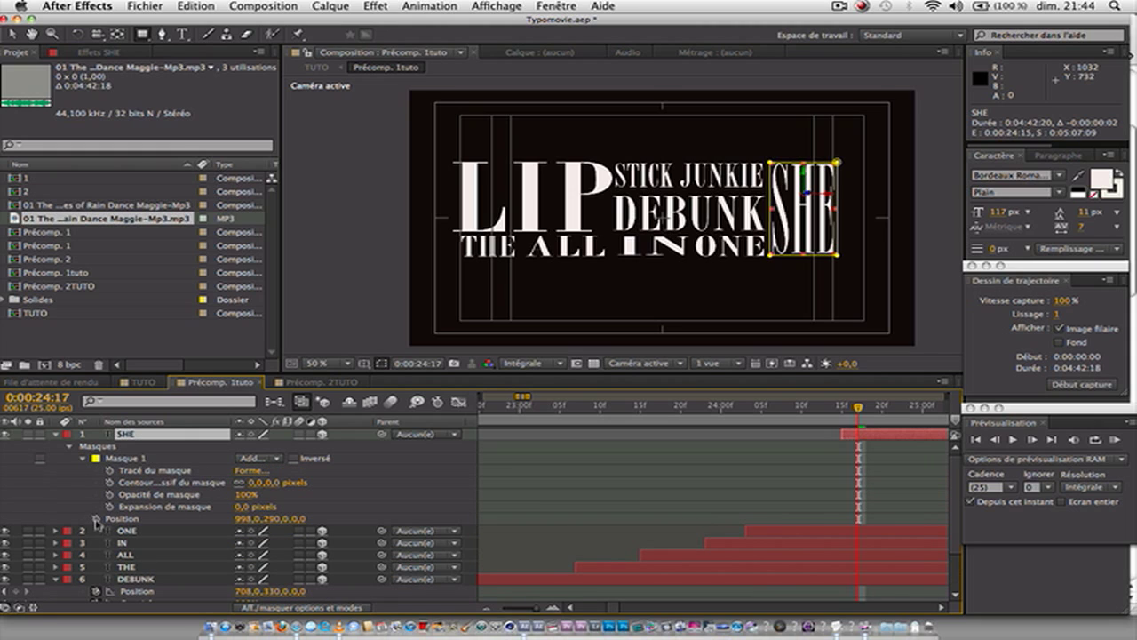
{"action": "left_click", "coordinate": [95, 519]}
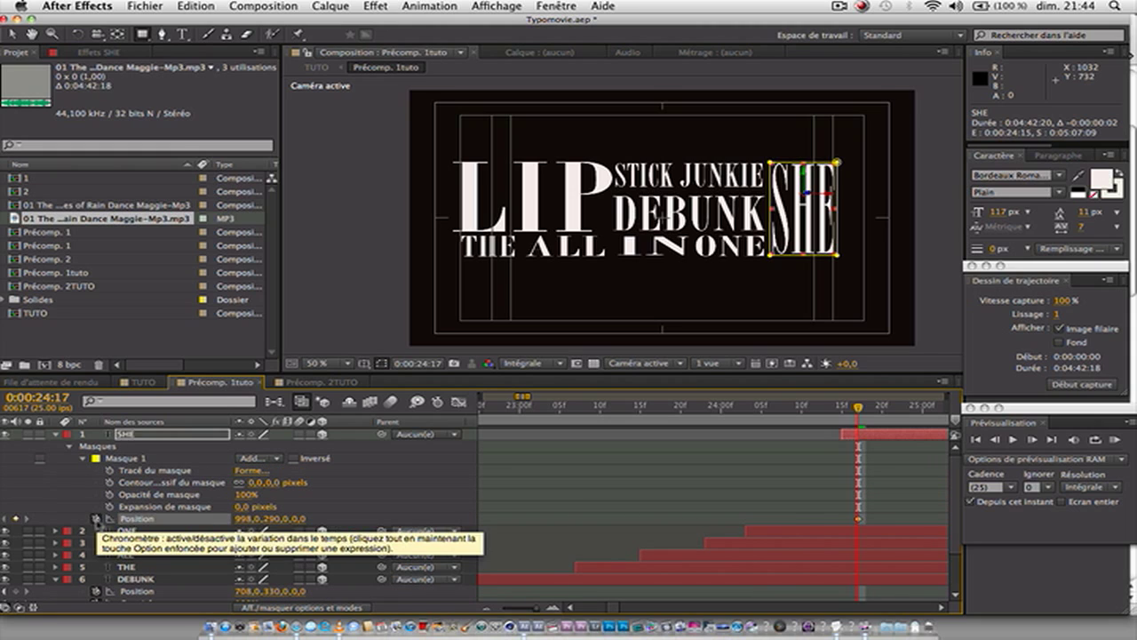
{"action": "left_click", "coordinate": [110, 470]}
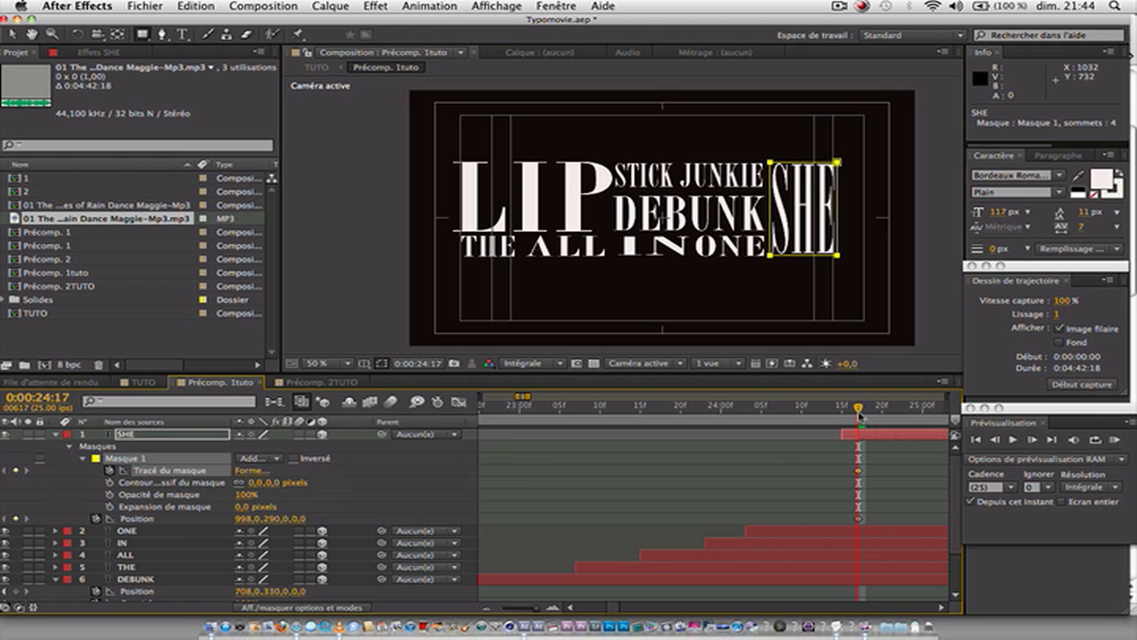
At 0:00:24:15, collapse SHE's mask by setting its top to the bottom value of 103.9353 px, and add a position keyframe
{"action": "left_click_drag", "start_coordinate": [858, 408], "coordinate": [842, 408]}
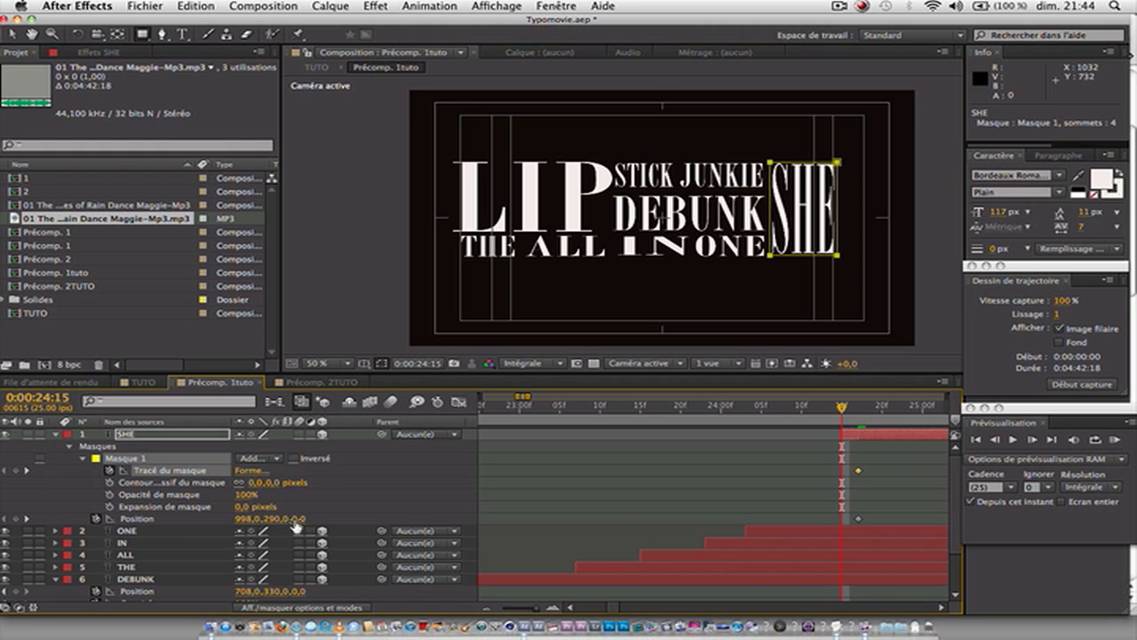
{"action": "left_click_drag", "start_coordinate": [266, 518], "coordinate": [275, 526]}
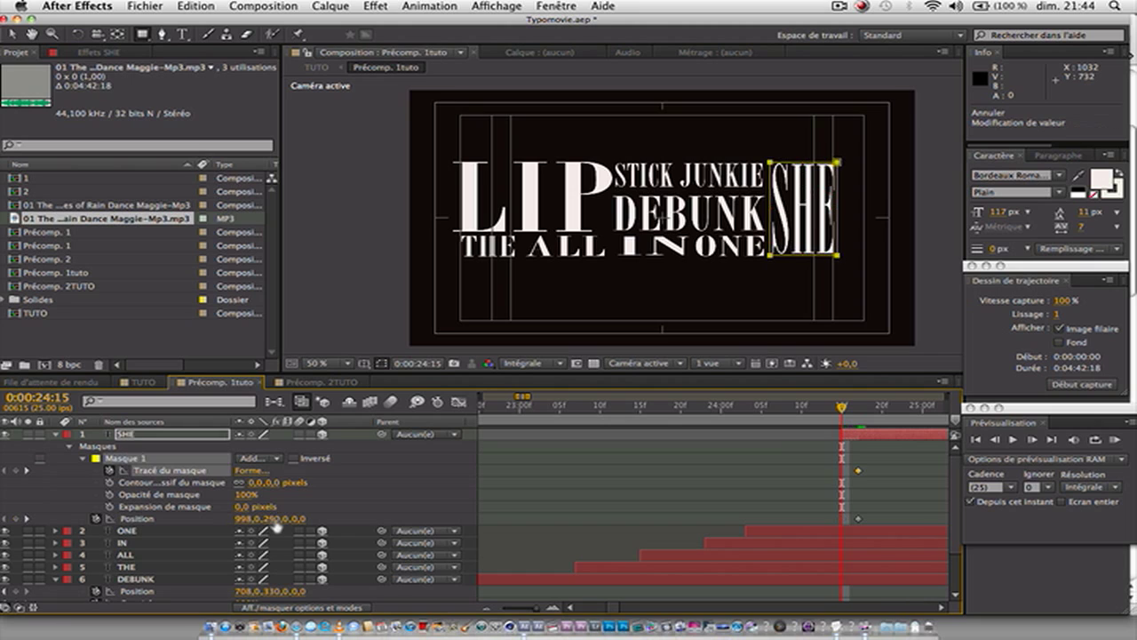
{"action": "left_click", "coordinate": [252, 471]}
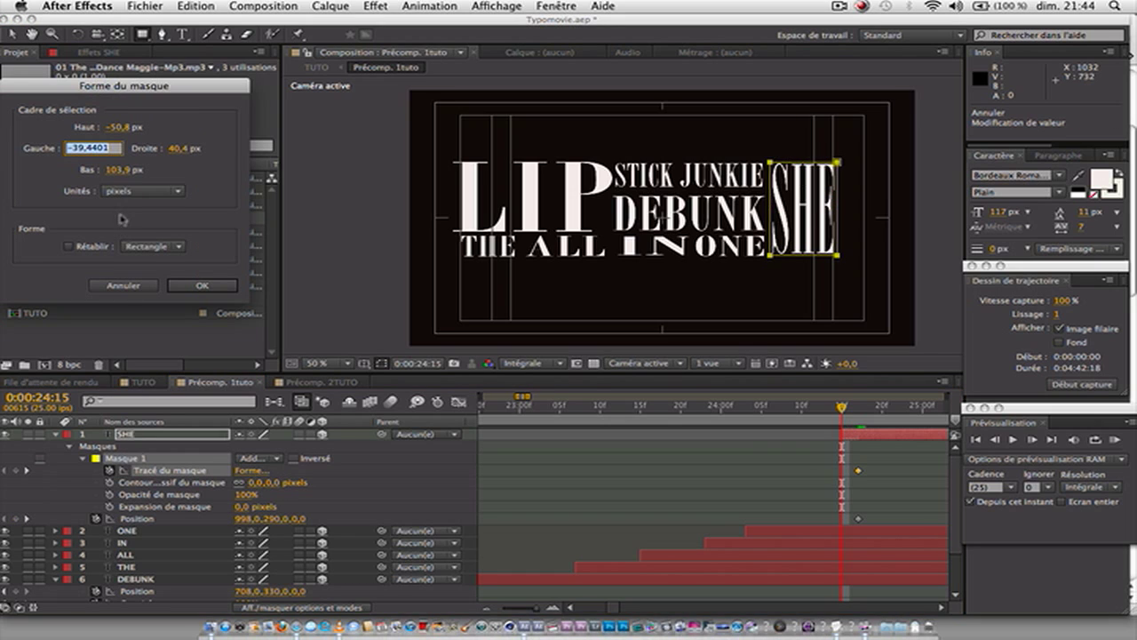
{"action": "left_click", "coordinate": [115, 170]}
{"action": "key", "text": "super+c"}
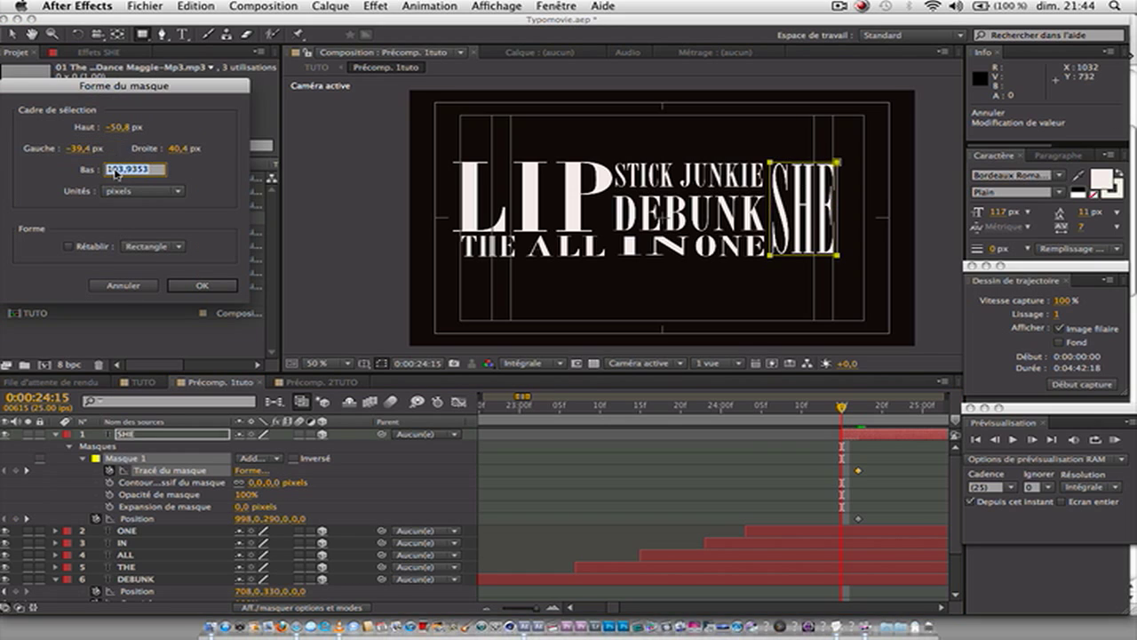
{"action": "left_click", "coordinate": [120, 129]}
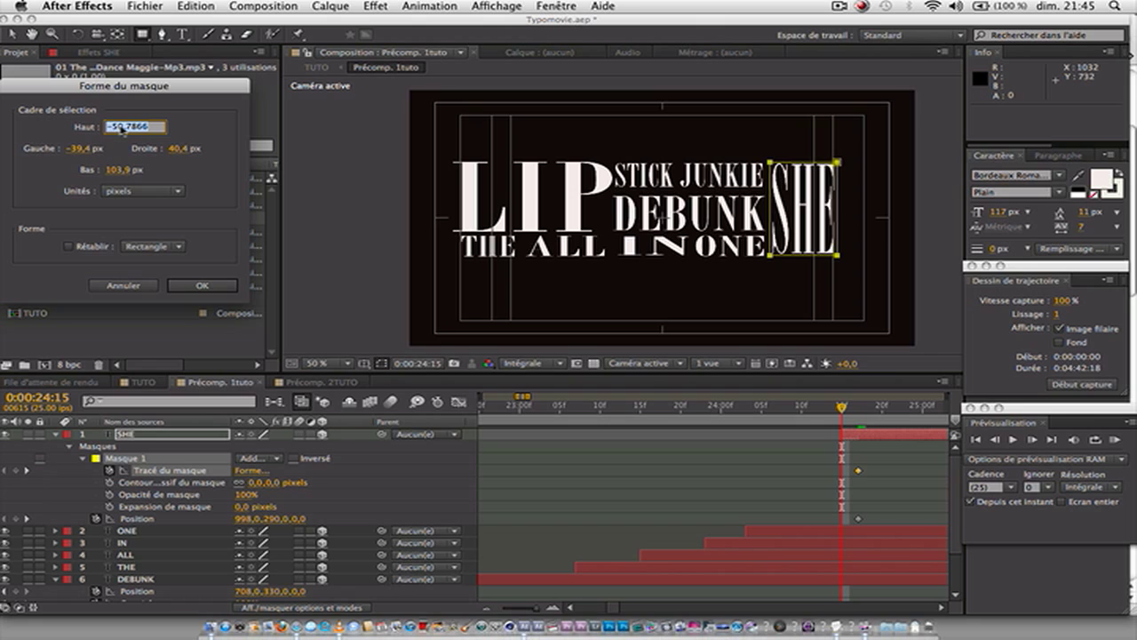
{"action": "key", "text": "super+v"}
{"action": "left_click", "coordinate": [203, 286]}
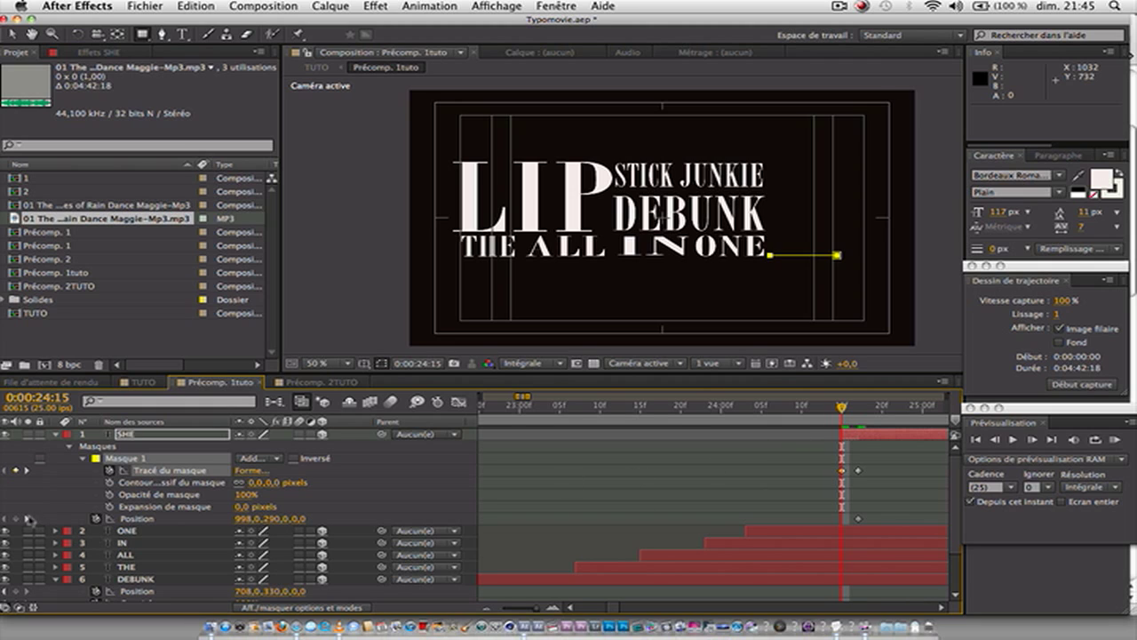
{"action": "left_click", "coordinate": [16, 519]}
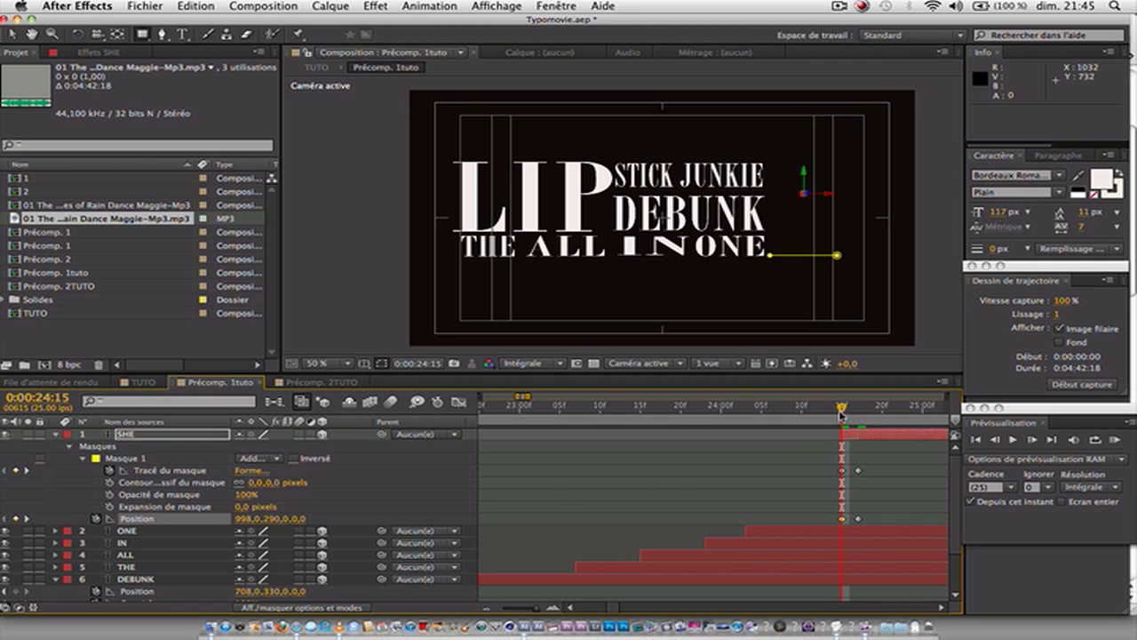
Scrub through SHE's mask reveal in Précomp. 1tuto, and through the words of Précomp. 2TUTO up to 0:00:27:06
{"action": "key", "text": "Page_Down"}
{"action": "key", "text": "Page_Down"}
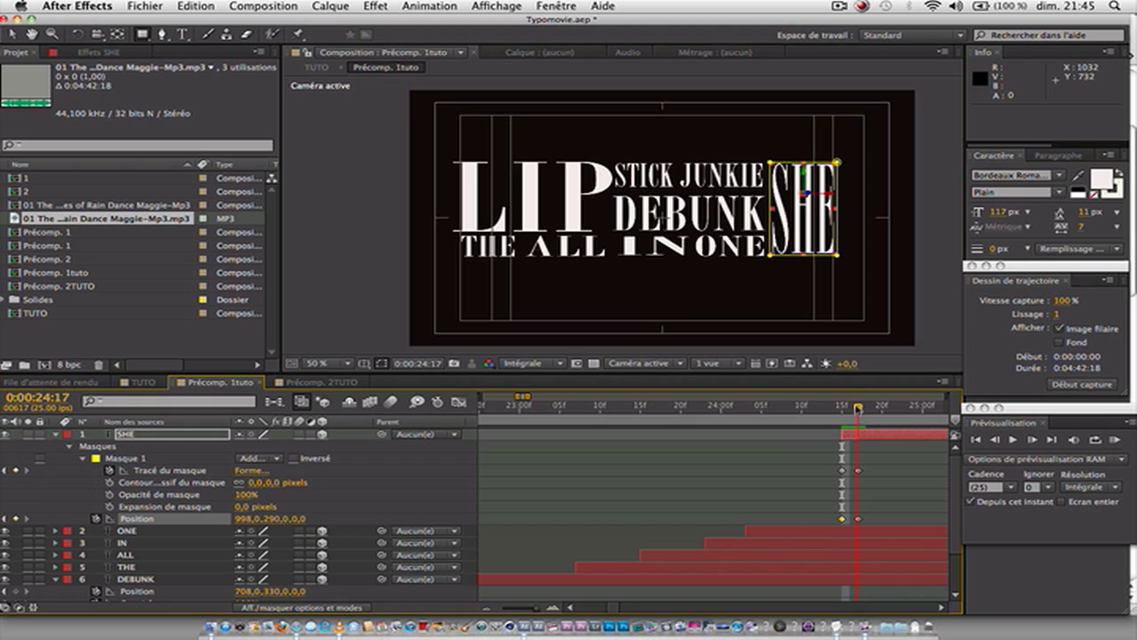
{"action": "key", "text": "Page_Up"}
{"action": "key", "text": "Page_Up"}
{"action": "mouse_move", "coordinate": [847, 409]}
{"action": "left_mouse_down"}
{"action": "mouse_move", "coordinate": [871, 409]}
{"action": "mouse_move", "coordinate": [835, 409]}
{"action": "mouse_move", "coordinate": [885, 409]}
{"action": "mouse_move", "coordinate": [859, 410]}
{"action": "left_mouse_up"}
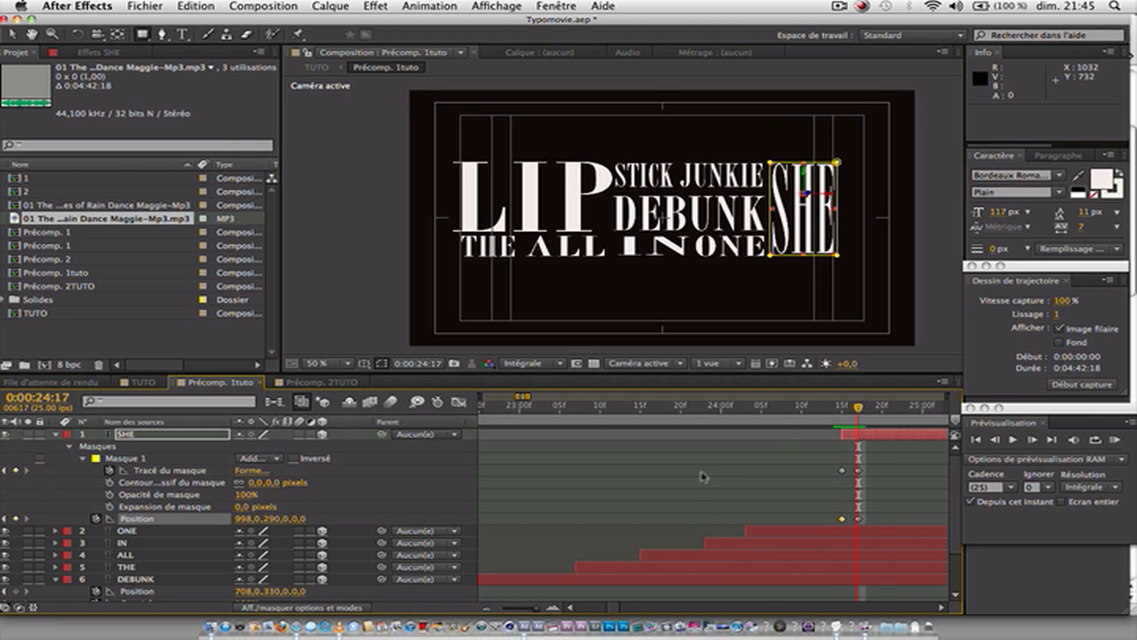
{"action": "key", "text": "space"}
{"action": "scroll", "coordinate": [571, 439], "scroll_direction": "left", "scroll_amount": 3}
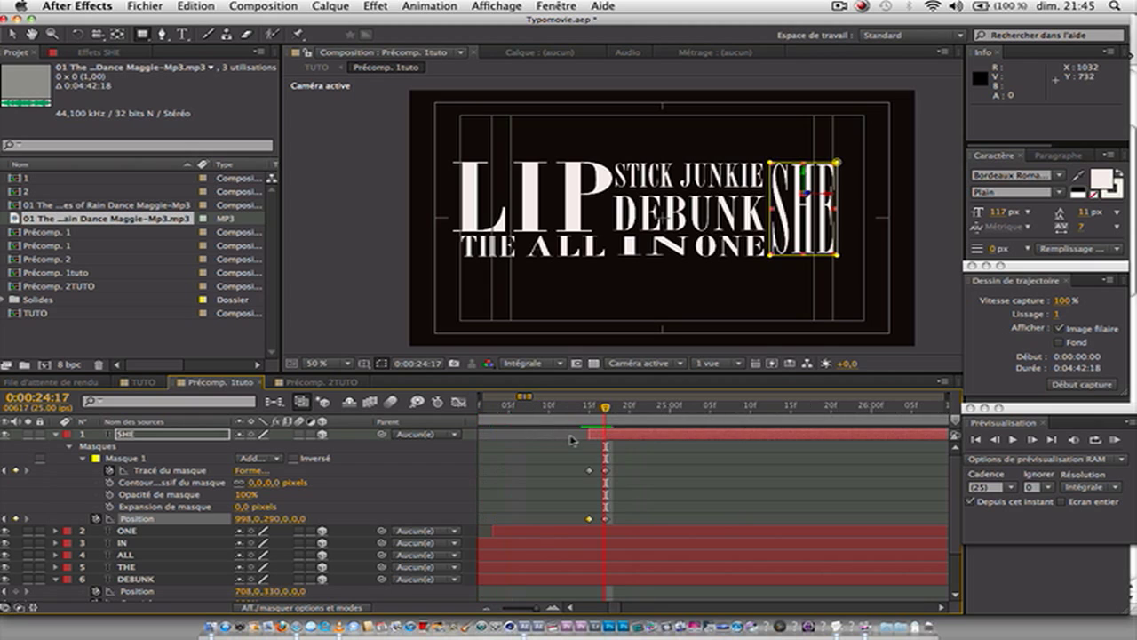
{"action": "left_click_drag", "start_coordinate": [606, 408], "coordinate": [661, 429]}
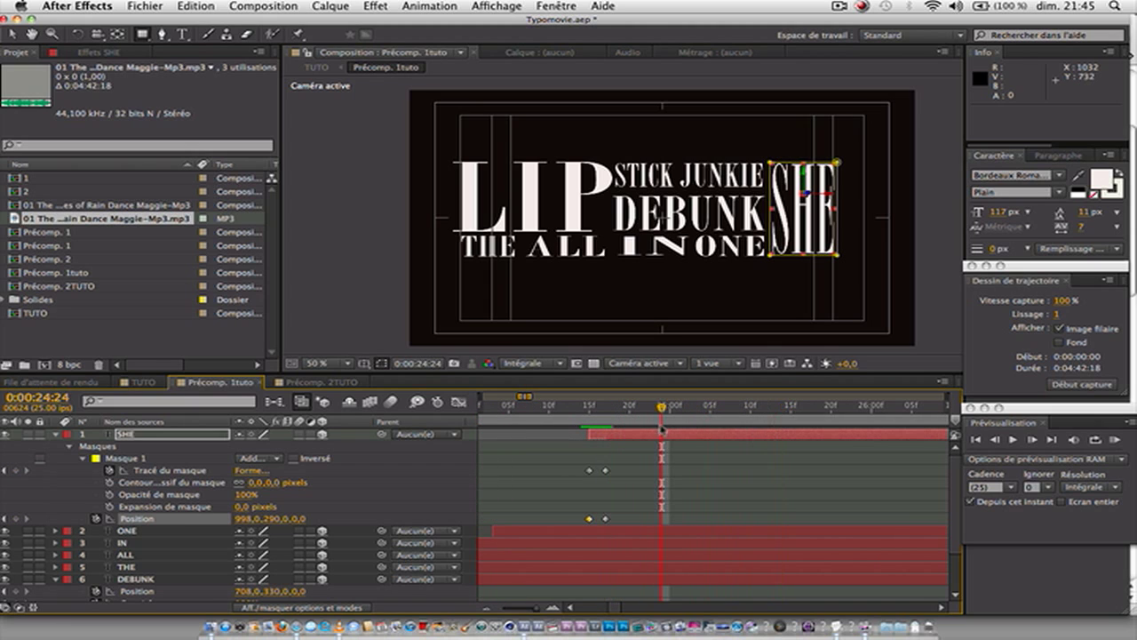
{"action": "left_click", "coordinate": [312, 382]}
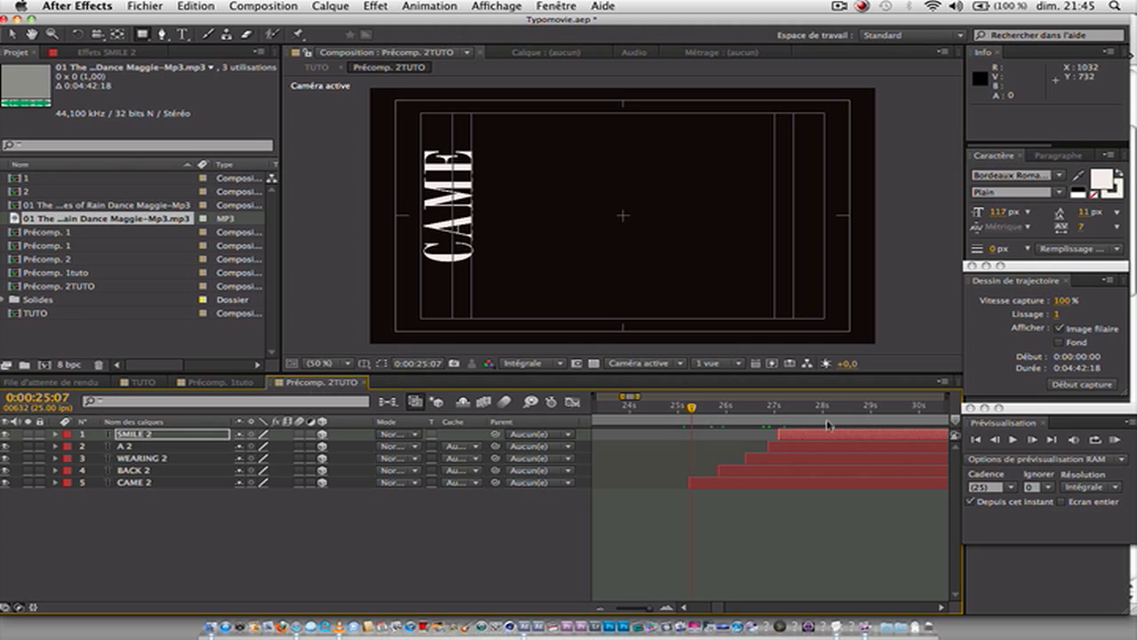
{"action": "left_click_drag", "start_coordinate": [696, 407], "coordinate": [785, 411]}
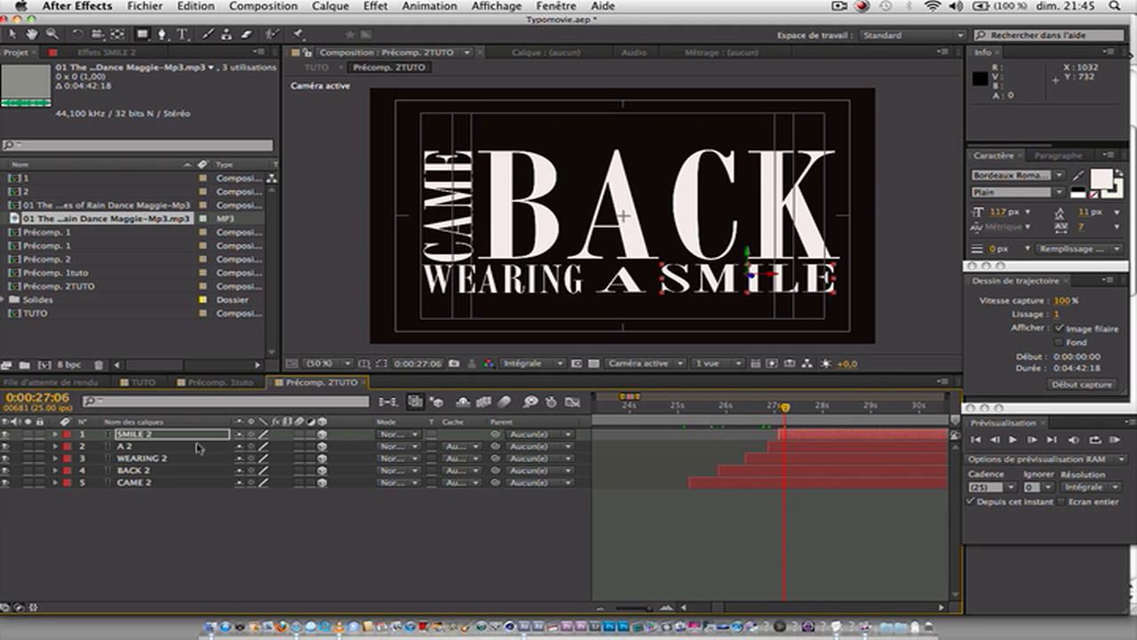
In the TUTO composition, enable collapse transformations on the Précomp. 2TUTO and Précomp. 1tuto layers
{"action": "left_click", "coordinate": [220, 382]}
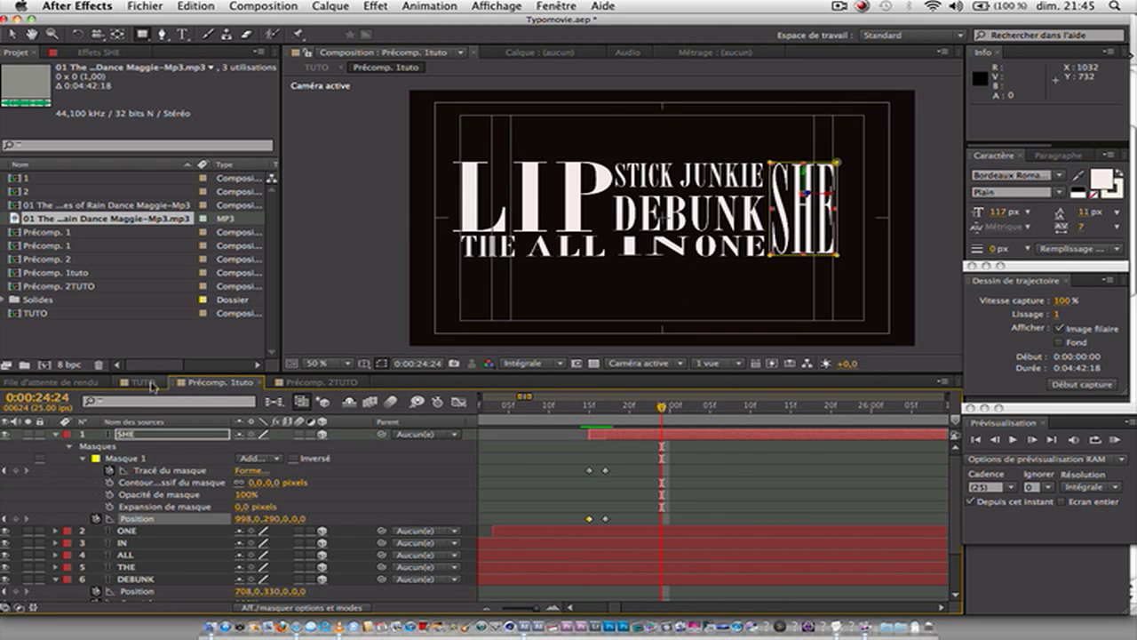
{"action": "left_click", "coordinate": [151, 383]}
{"action": "left_click", "coordinate": [200, 506]}
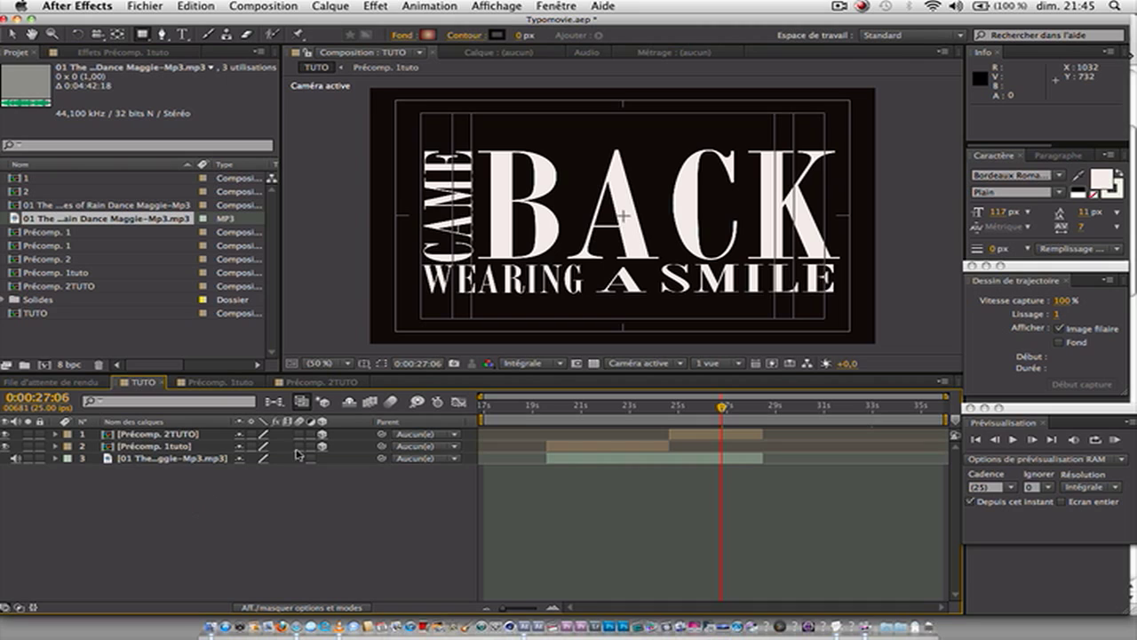
{"action": "left_click_drag", "start_coordinate": [251, 434], "coordinate": [252, 464]}
Enable motion blur on all word layers of Précomp. 2TUTO and Précomp. 1tuto
{"action": "left_click", "coordinate": [340, 383]}
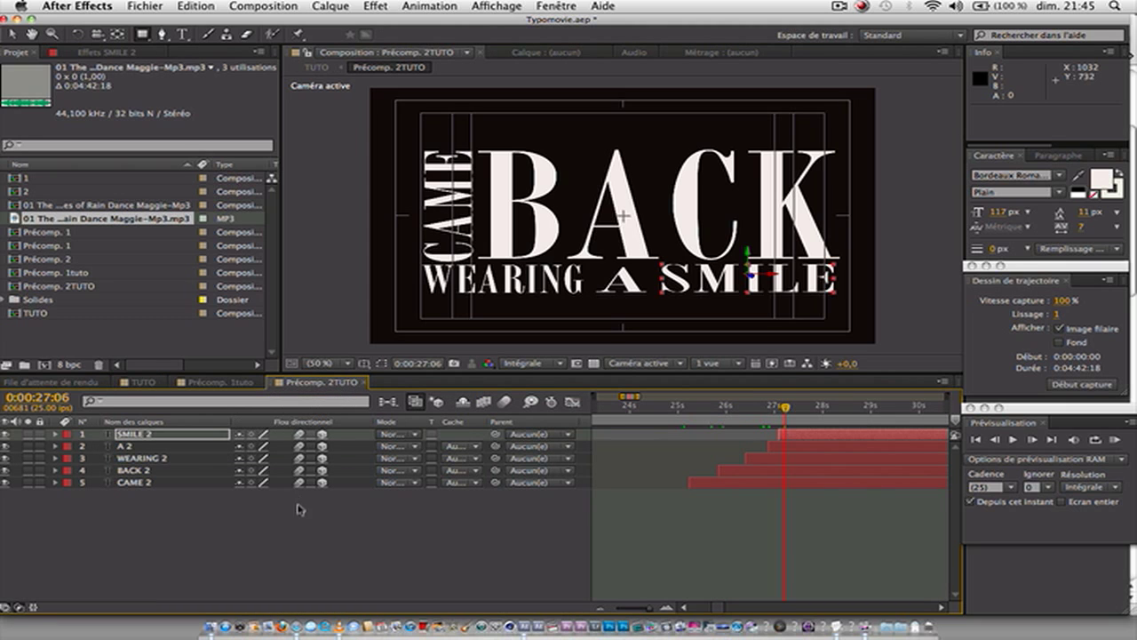
{"action": "left_click", "coordinate": [222, 382]}
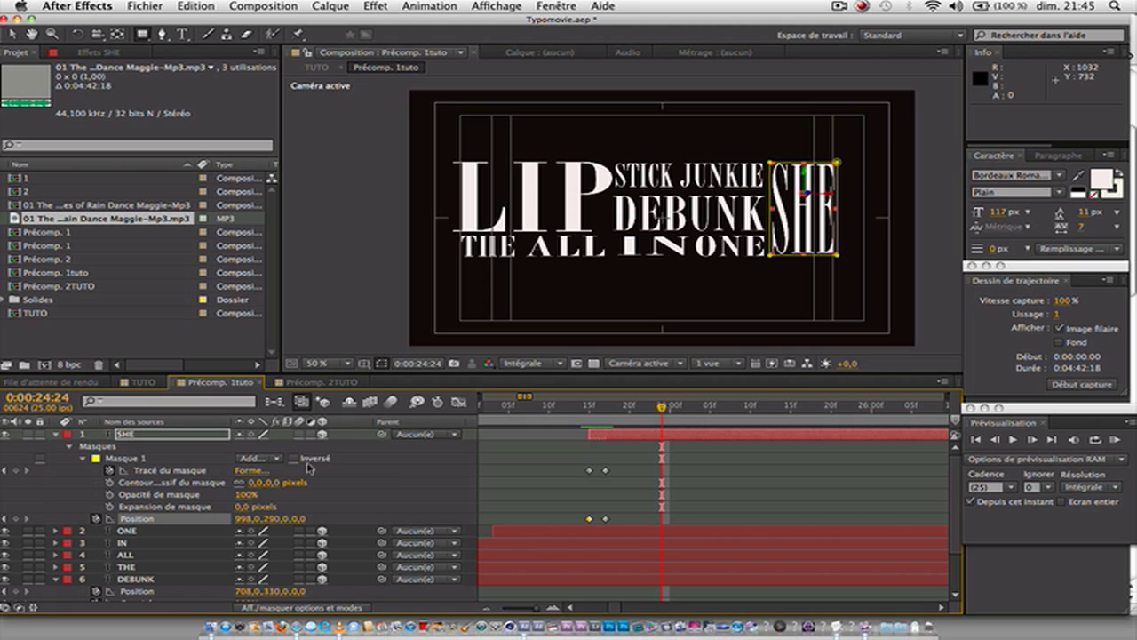
{"action": "left_click", "coordinate": [56, 435]}
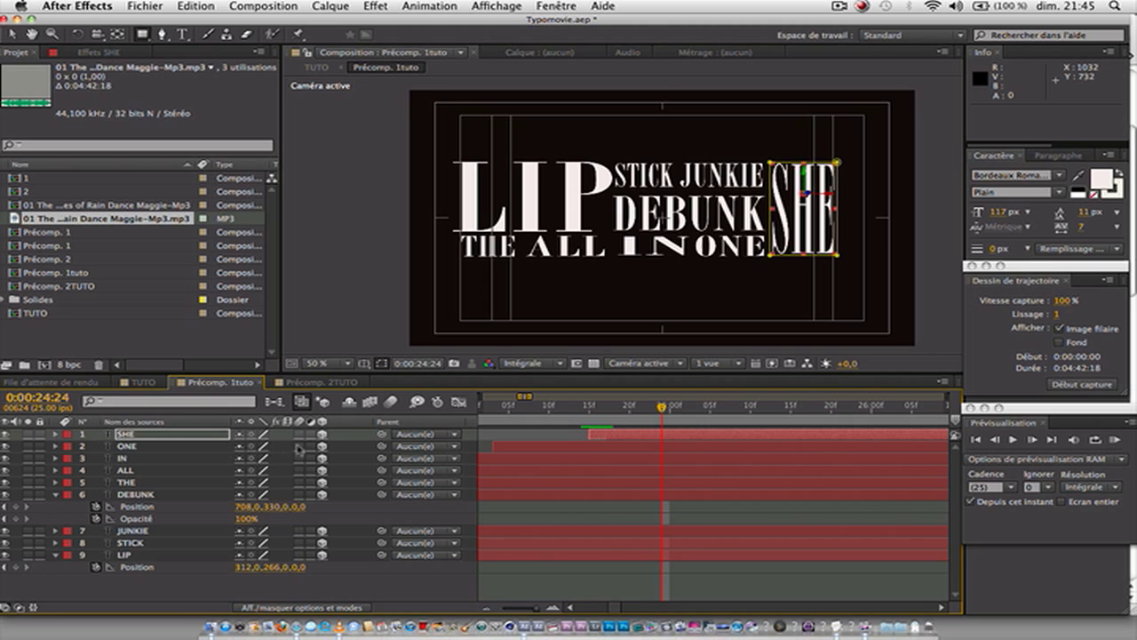
{"action": "left_click", "coordinate": [57, 494]}
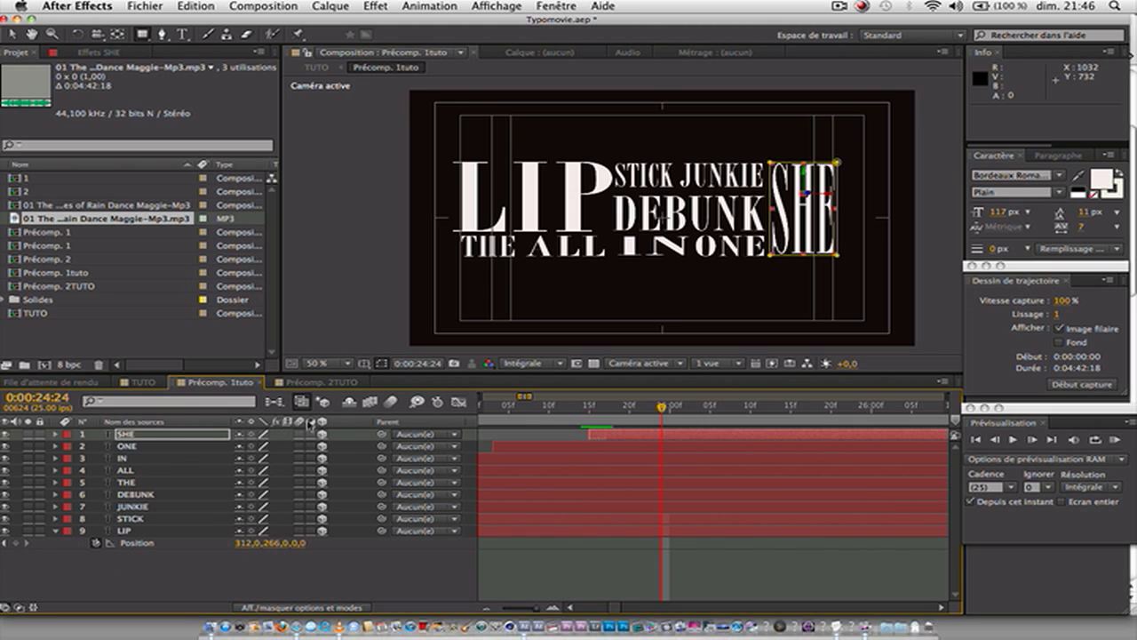
{"action": "left_click_drag", "start_coordinate": [297, 434], "coordinate": [299, 531]}
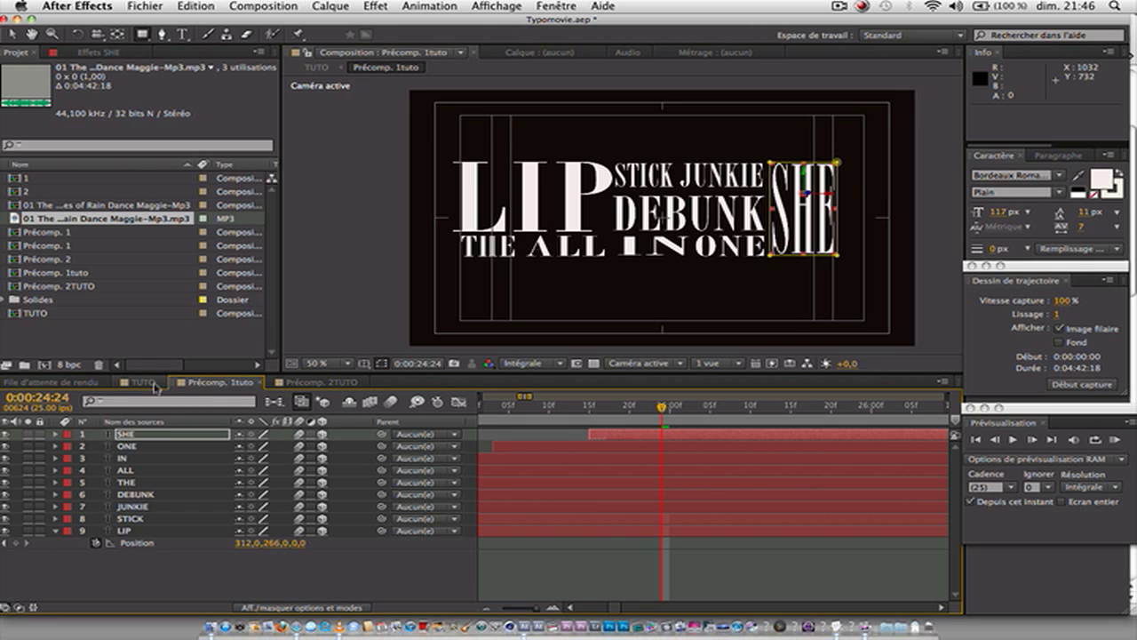
Add a two-node 35 mm camera named Caméra 1 to the TUTO composition
{"action": "left_click", "coordinate": [145, 382]}
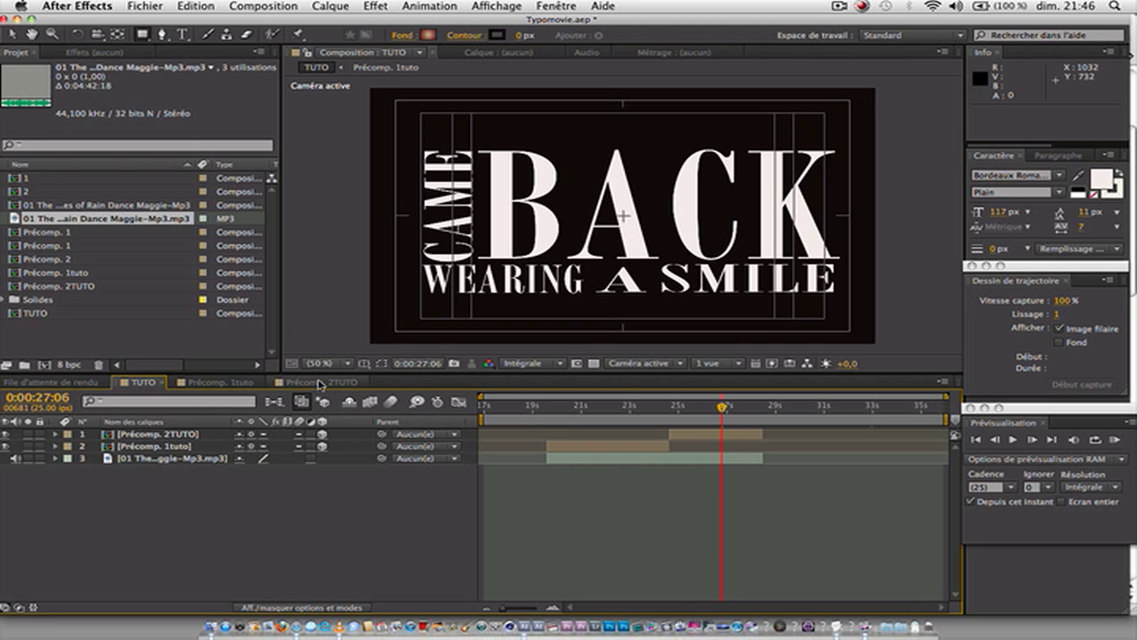
{"action": "left_click", "coordinate": [218, 382]}
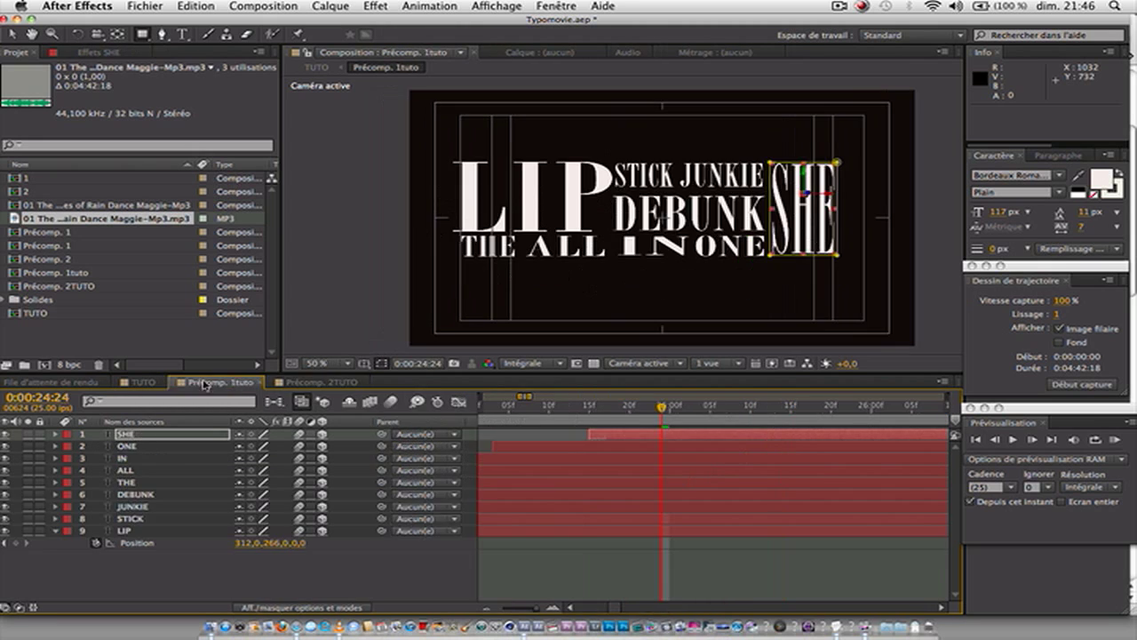
{"action": "left_click", "coordinate": [151, 383]}
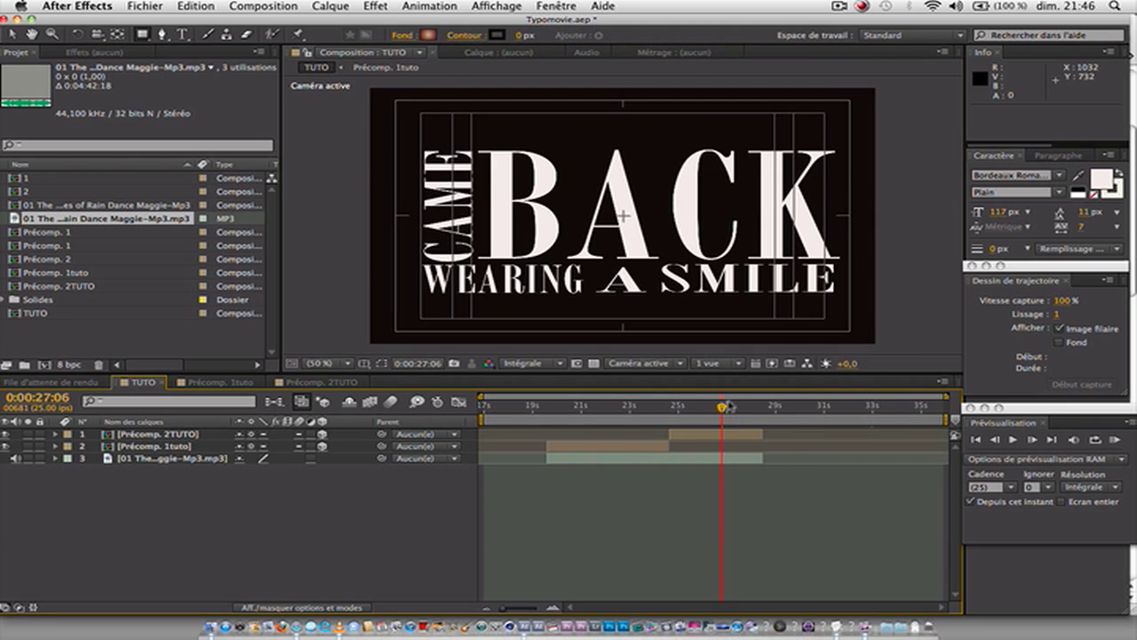
{"action": "left_click_drag", "start_coordinate": [727, 407], "coordinate": [643, 411]}
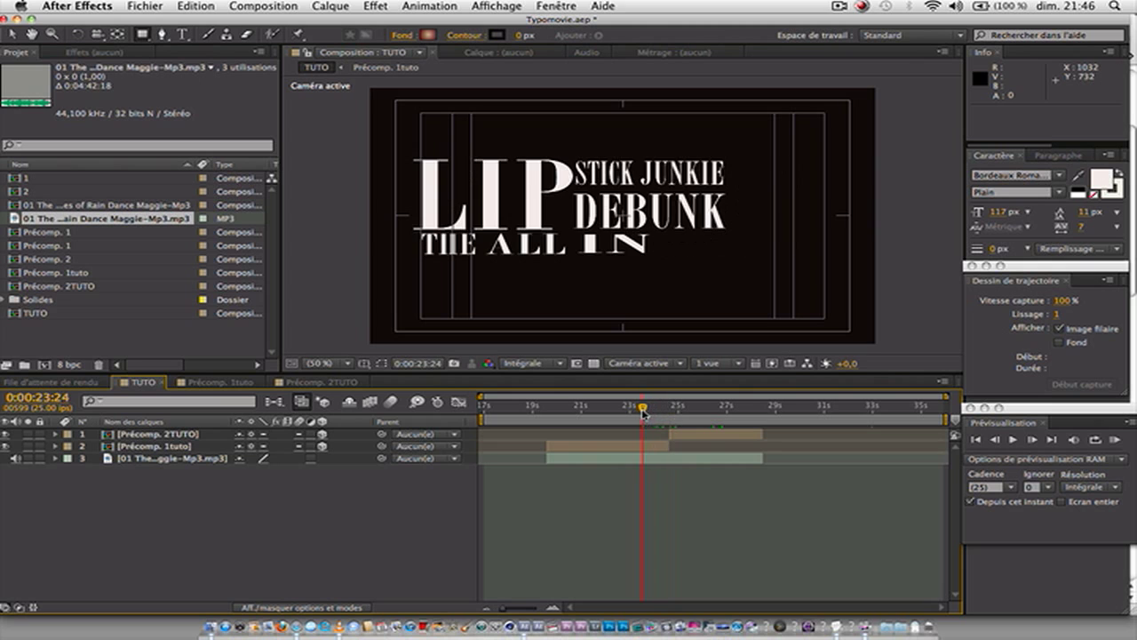
{"action": "right_click", "coordinate": [367, 502]}
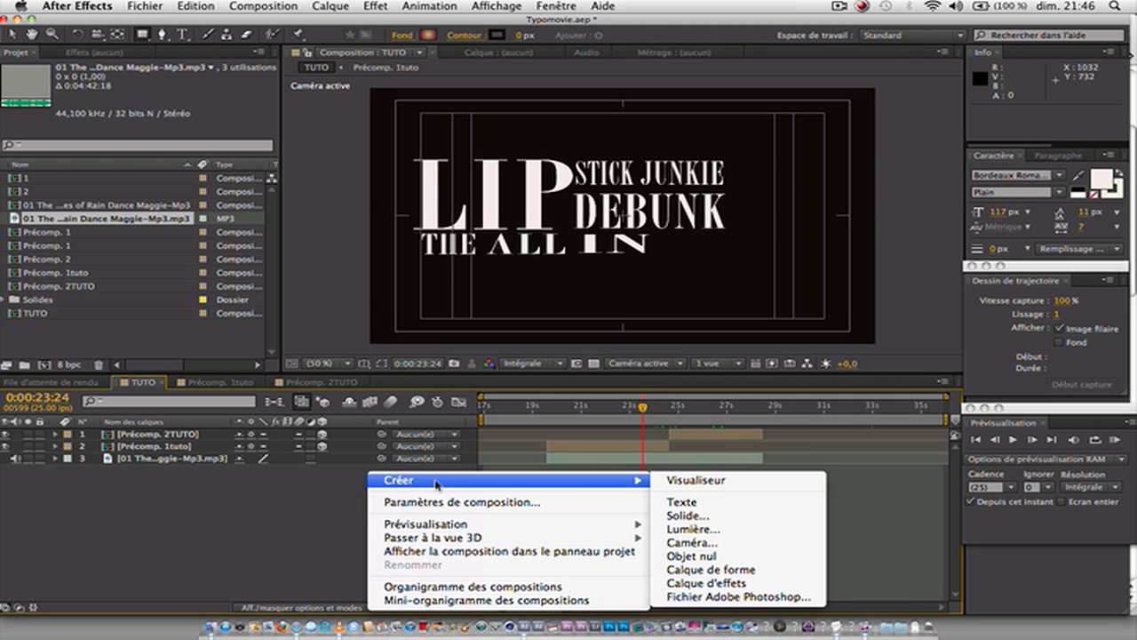
{"action": "mouse_move", "coordinate": [436, 482]}
{"action": "left_click", "coordinate": [697, 543]}
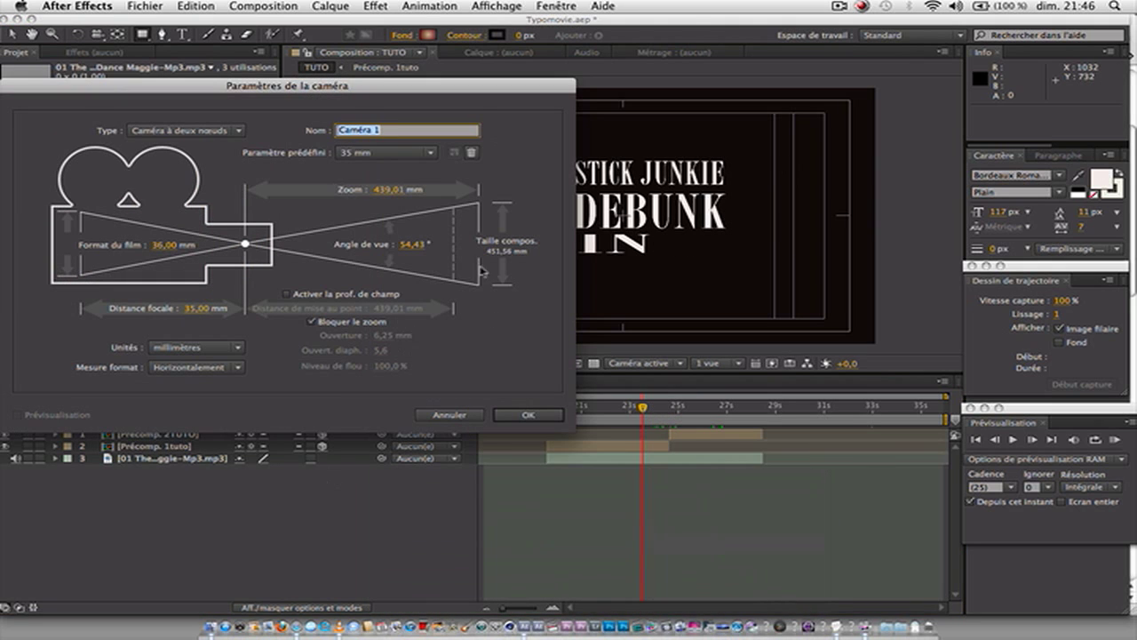
{"action": "left_click", "coordinate": [531, 414]}
Create a null object in TUTO and parent Caméra 1 to it
{"action": "right_click", "coordinate": [321, 527]}
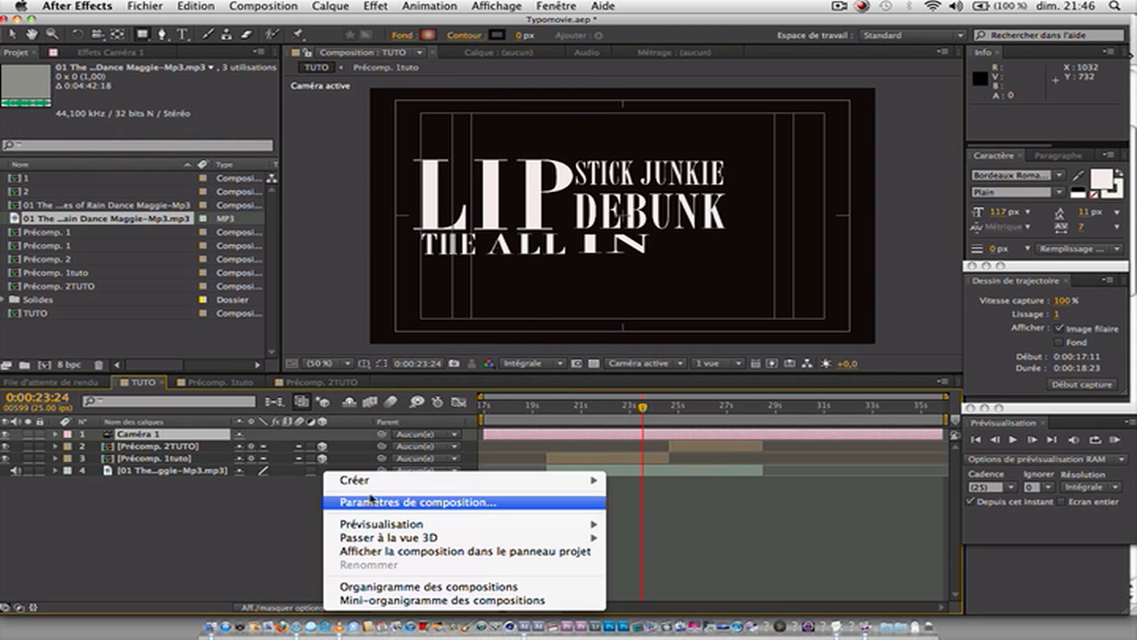
{"action": "mouse_move", "coordinate": [379, 485]}
{"action": "left_click", "coordinate": [646, 557]}
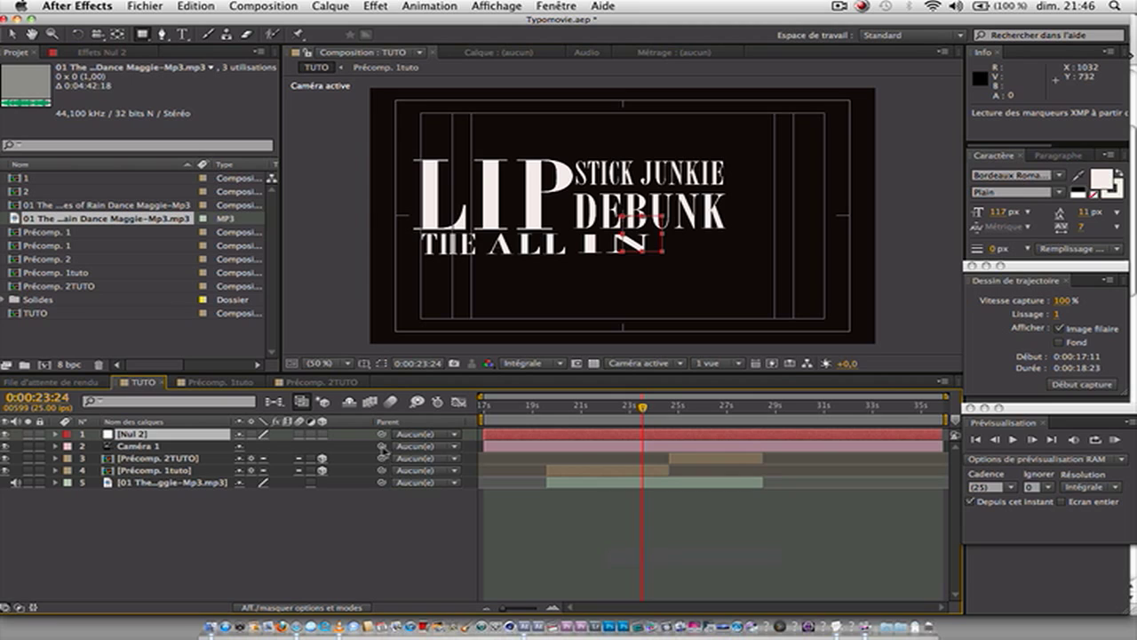
{"action": "left_click_drag", "start_coordinate": [381, 446], "coordinate": [162, 436]}
{"action": "left_click", "coordinate": [195, 438]}
Add a position keyframe to the null object at 0:00:20:21, where LIP is fully displayed
{"action": "left_click_drag", "start_coordinate": [643, 407], "coordinate": [490, 408]}
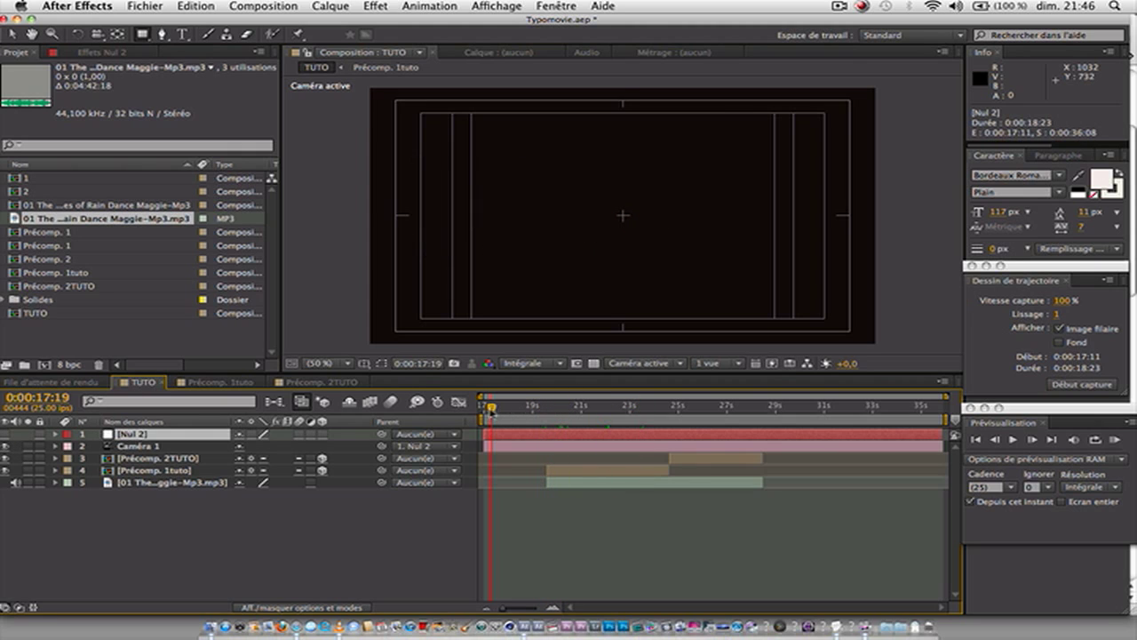
{"action": "left_click_drag", "start_coordinate": [490, 410], "coordinate": [567, 412]}
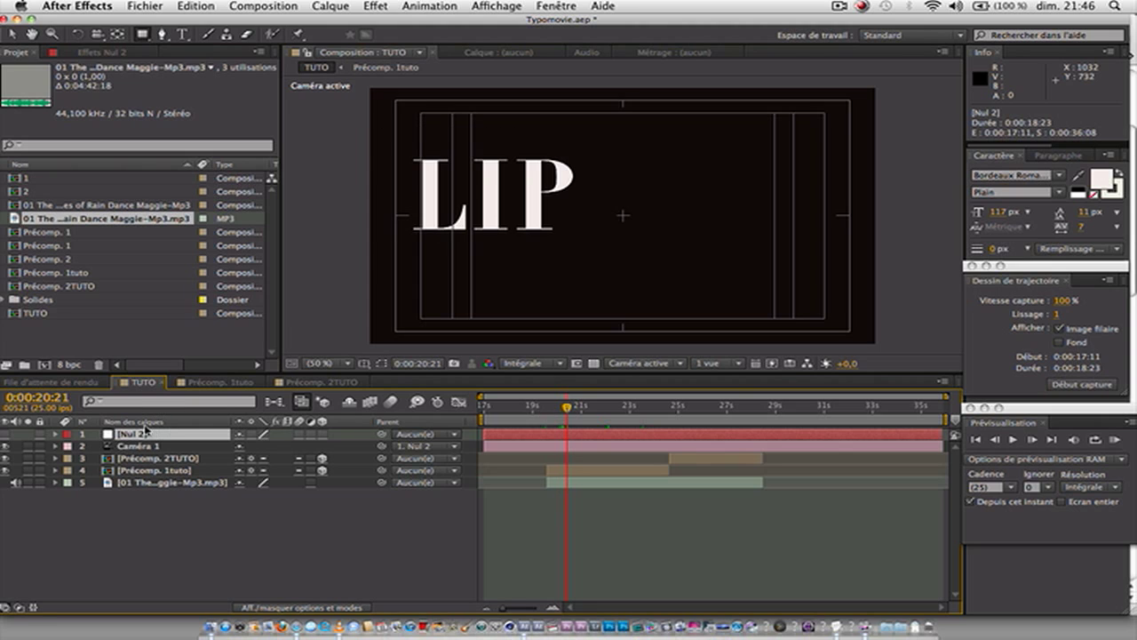
{"action": "key", "text": "p"}
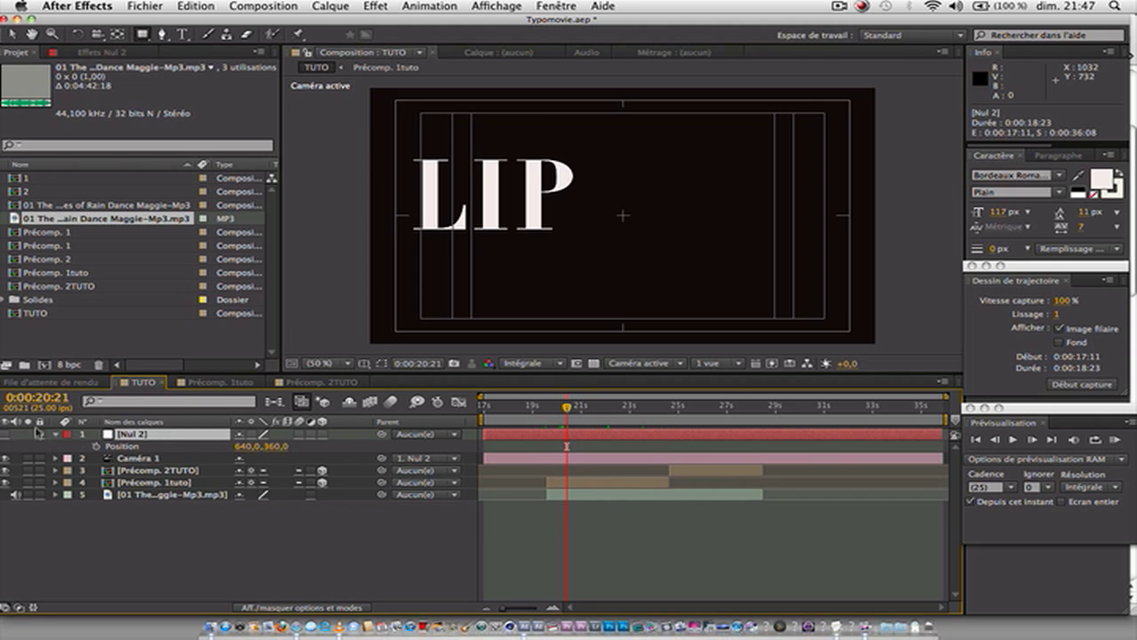
{"action": "left_click", "coordinate": [96, 447]}
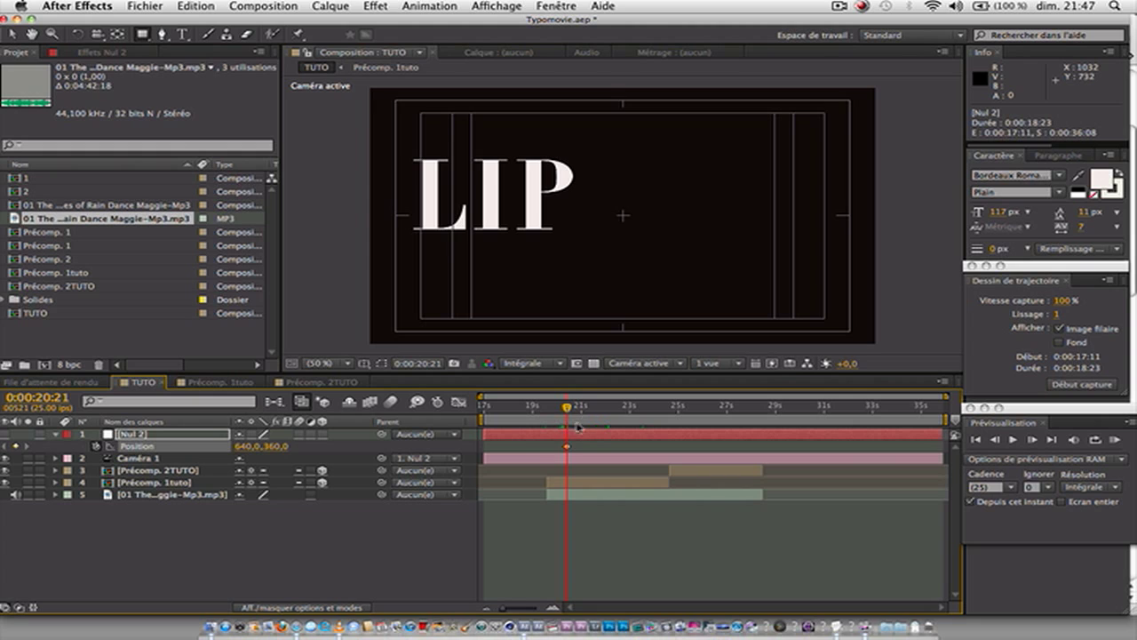
Make the null object a 3D layer and set its position to 326, 303, 662 at 0:00:20:21, framing LIP large and centred
{"action": "left_click", "coordinate": [323, 435]}
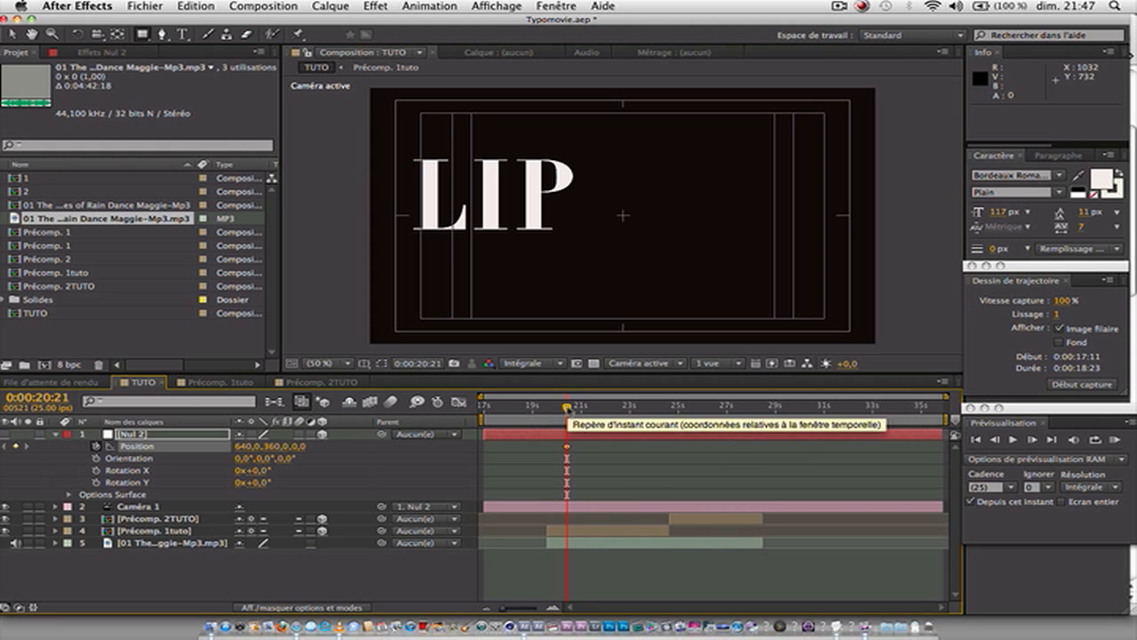
{"action": "left_click_drag", "start_coordinate": [304, 449], "coordinate": [641, 460]}
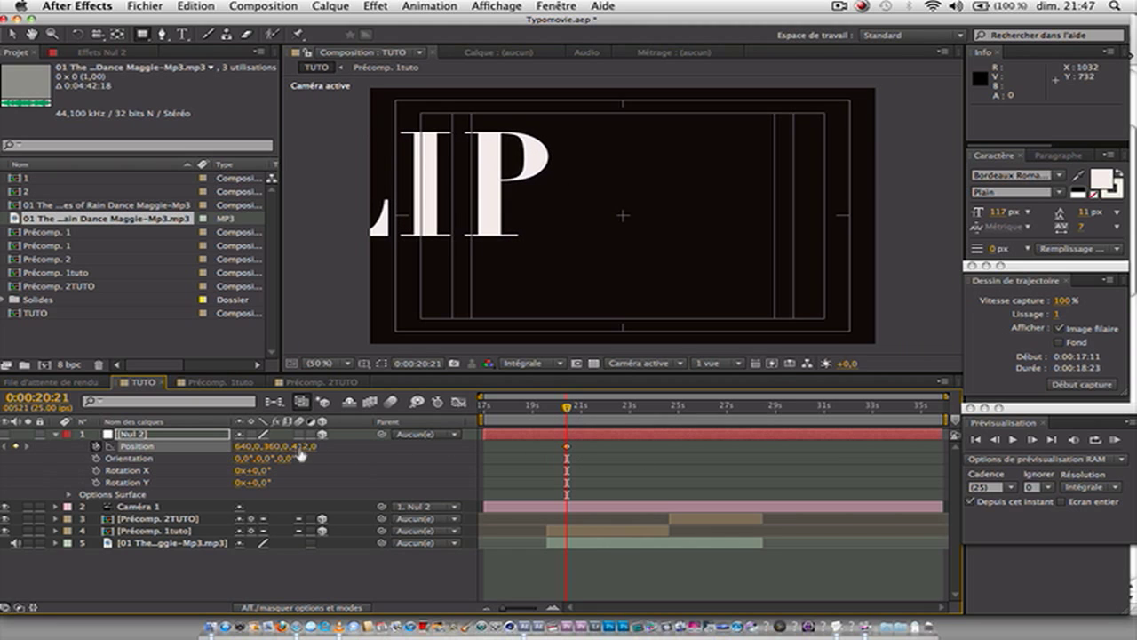
{"action": "left_click_drag", "start_coordinate": [301, 450], "coordinate": [375, 453]}
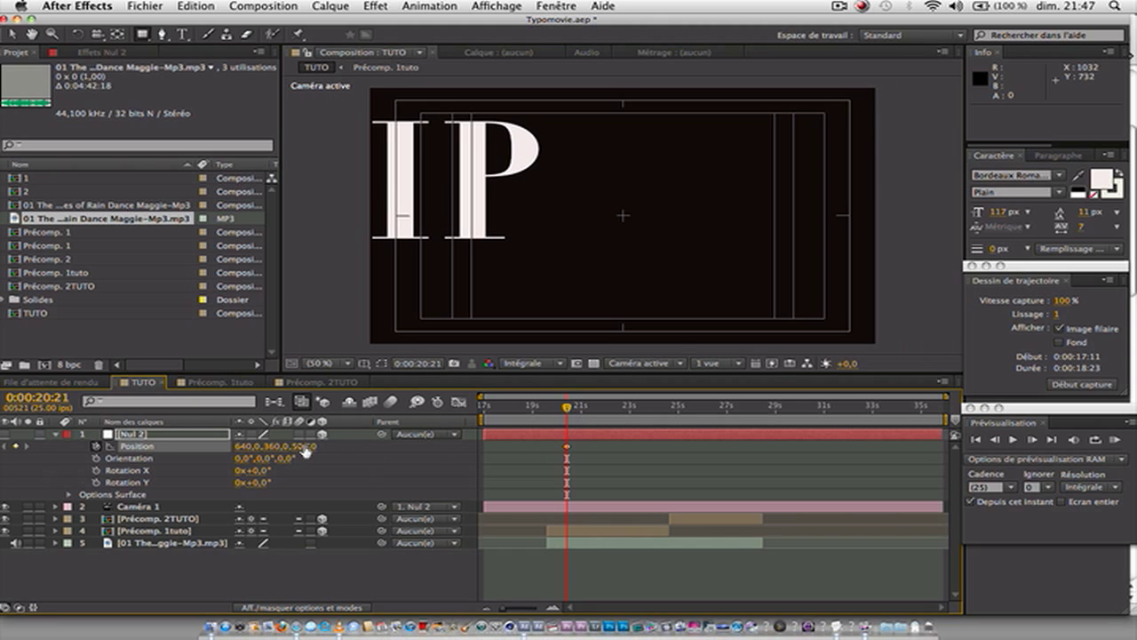
{"action": "left_click_drag", "start_coordinate": [304, 451], "coordinate": [391, 453]}
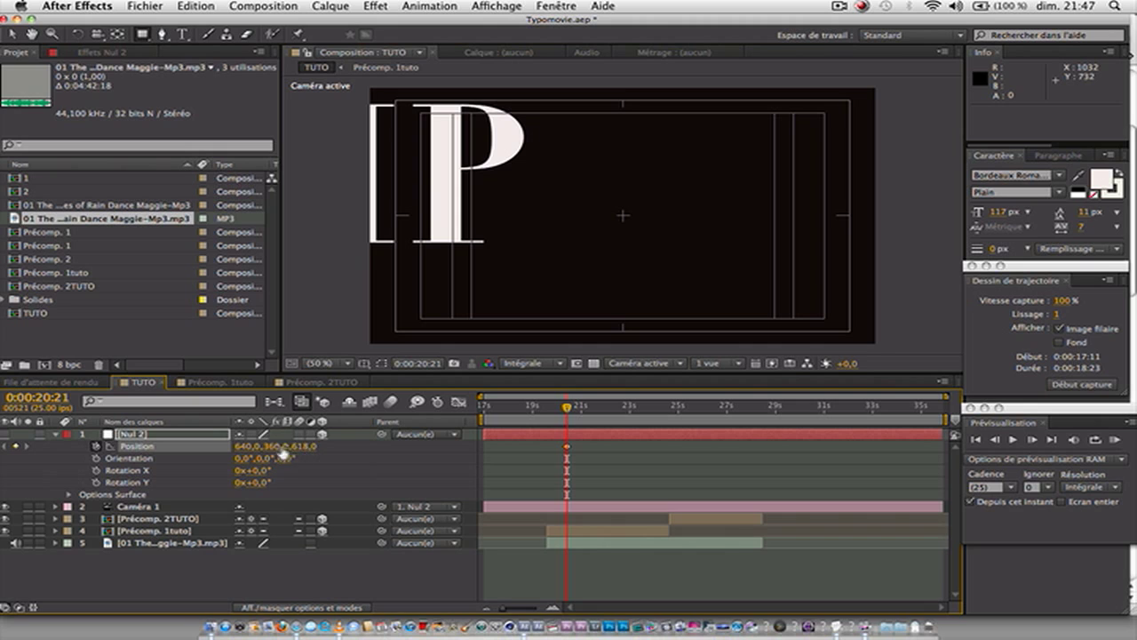
{"action": "left_click_drag", "start_coordinate": [272, 446], "coordinate": [15, 445]}
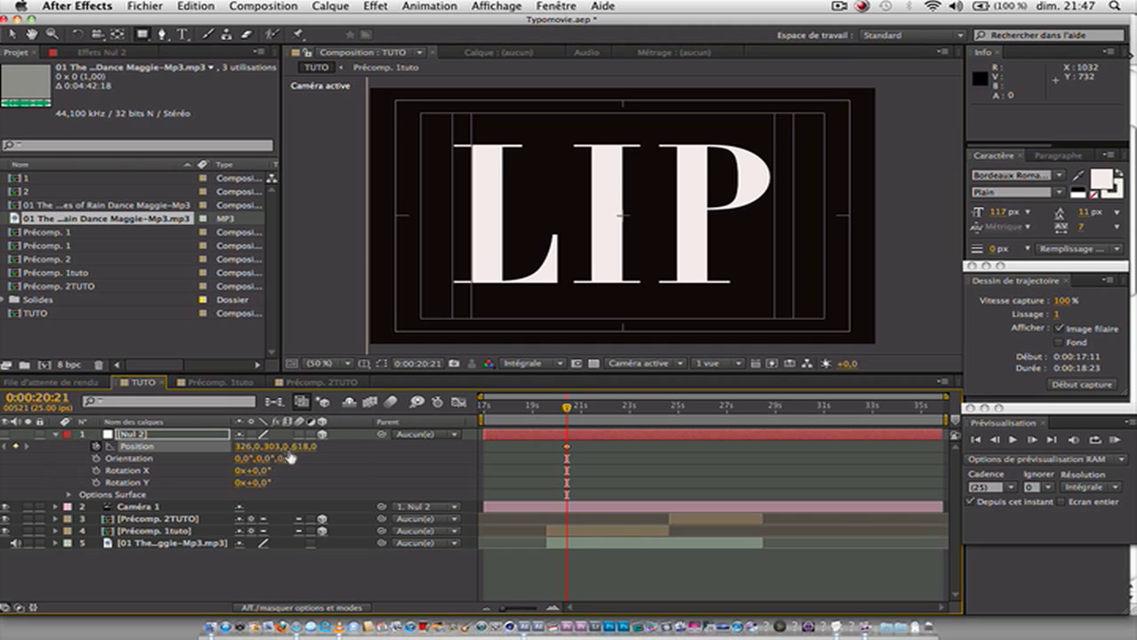
{"action": "left_click_drag", "start_coordinate": [304, 447], "coordinate": [339, 447]}
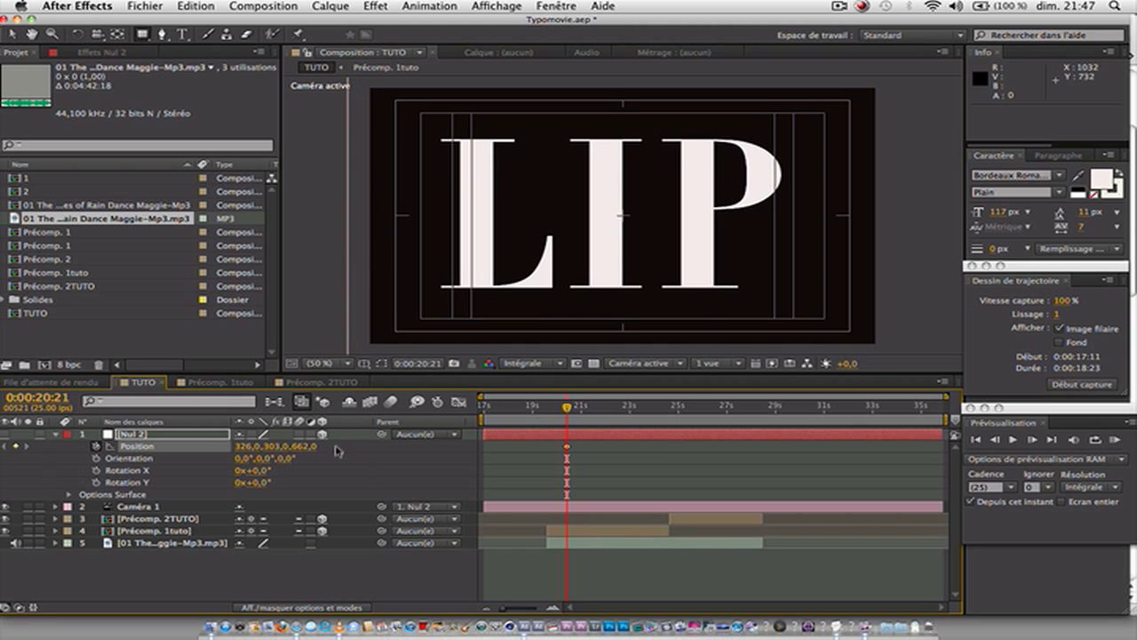
Lower the preview resolution to Un tiers and keyframe the null's X position at 438 at 0:00:21:04, bringing STICK into frame
{"action": "left_click_drag", "start_coordinate": [568, 408], "coordinate": [577, 407]}
{"action": "left_click", "coordinate": [562, 364]}
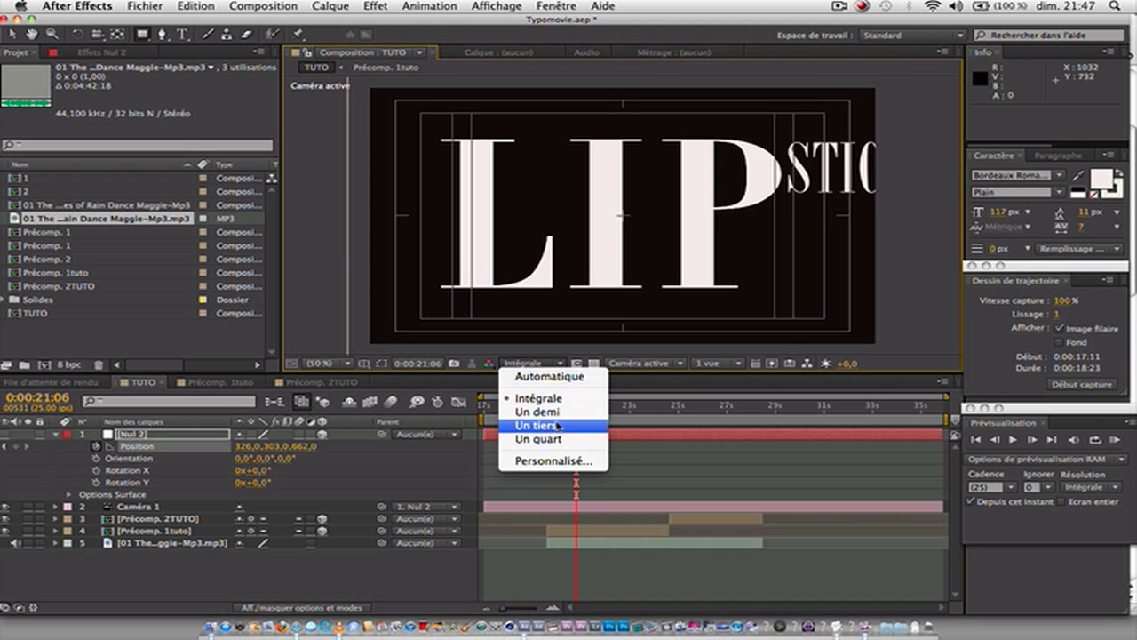
{"action": "left_click", "coordinate": [557, 426]}
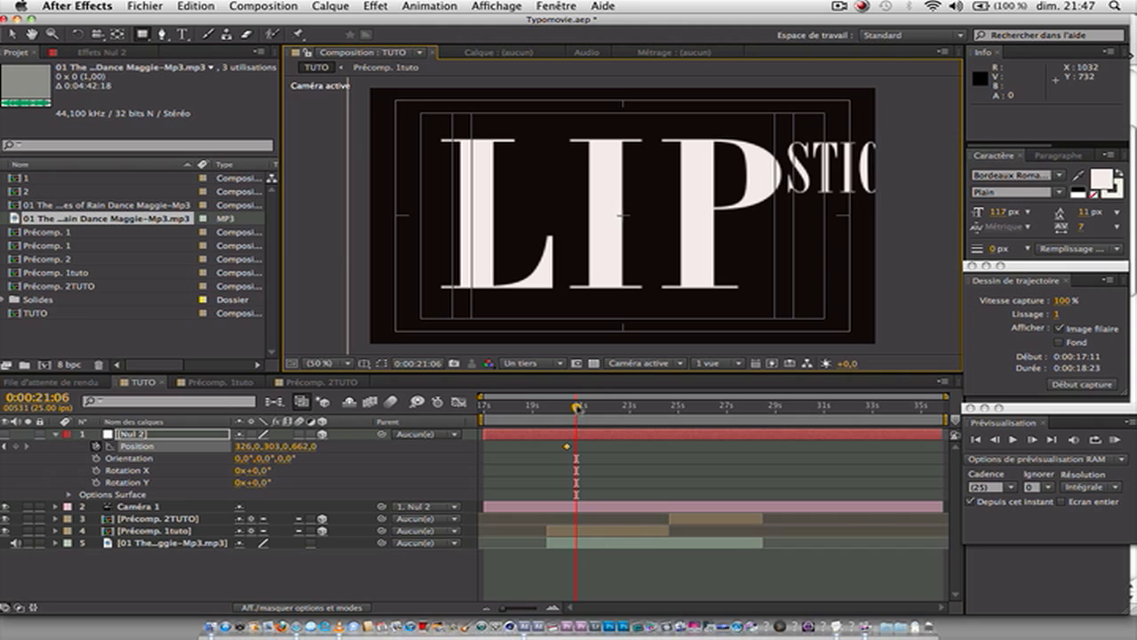
{"action": "left_click_drag", "start_coordinate": [577, 408], "coordinate": [573, 408]}
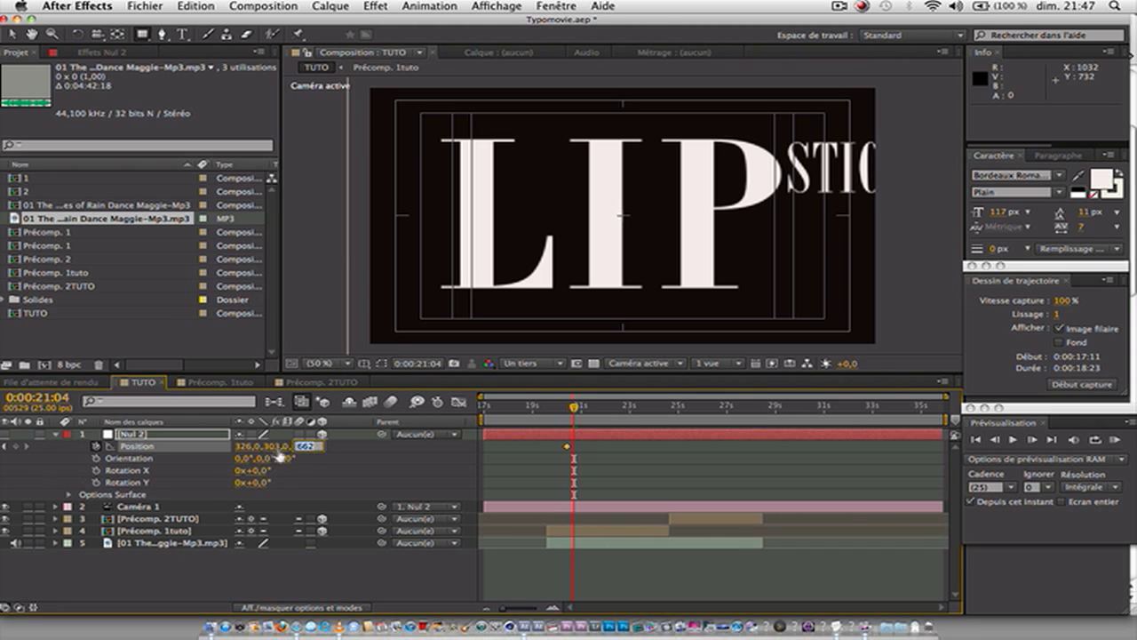
{"action": "left_click_drag", "start_coordinate": [247, 446], "coordinate": [337, 446]}
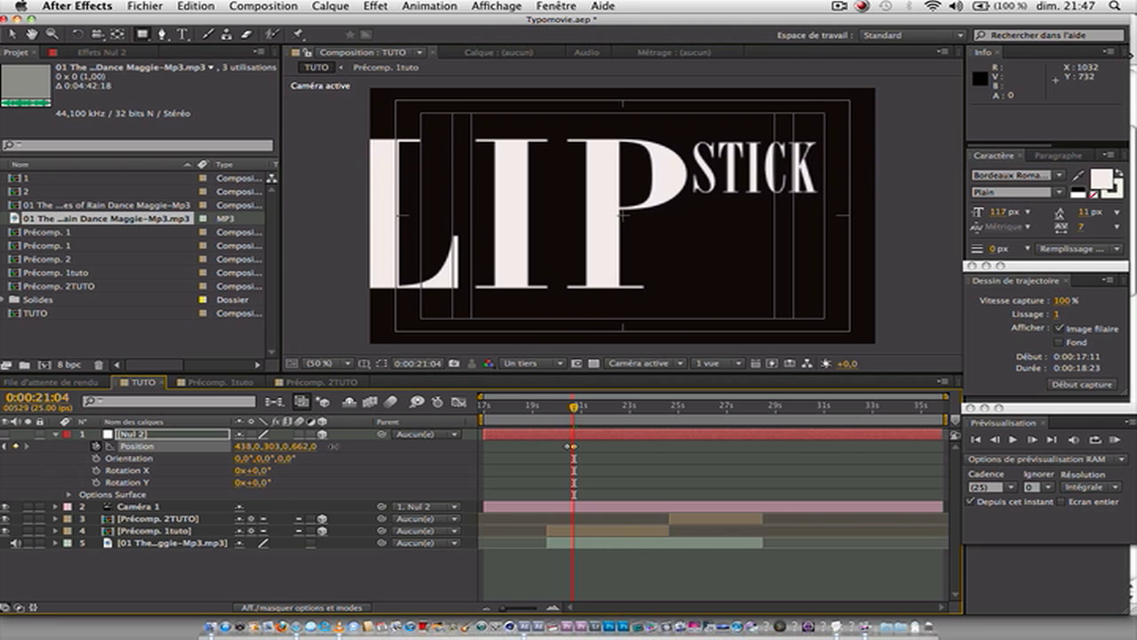